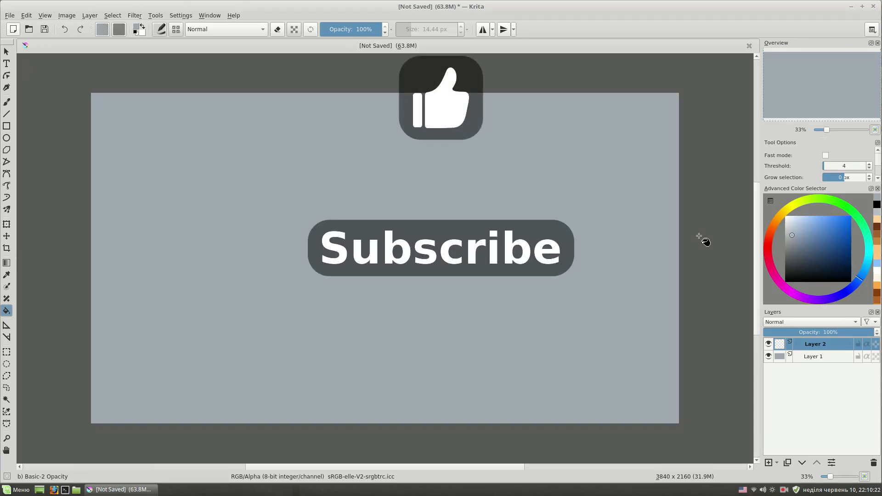
Pick the Pencil-2 preset in black and rough in the house roof, walls and ground curve
key(b)
right_click(427, 187)
key(d)
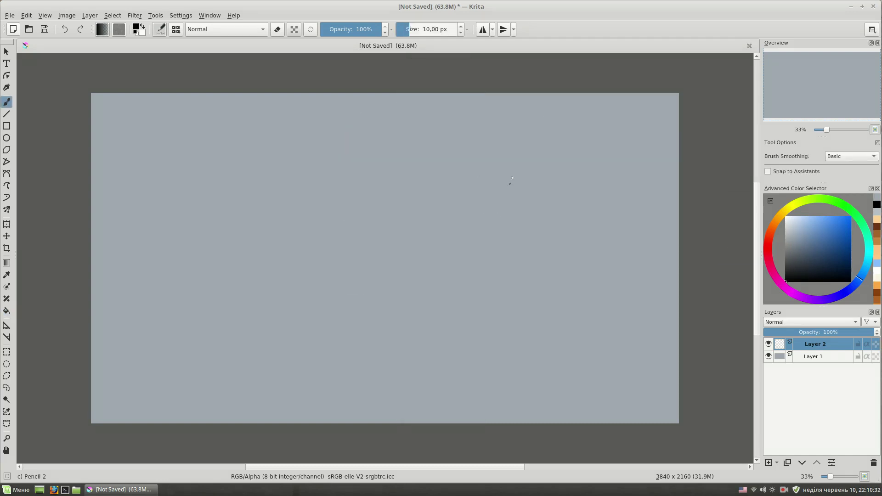
drag(426, 169, 465, 123)
drag(407, 265, 398, 305)
drag(522, 289, 625, 313)
drag(475, 255, 462, 204)
drag(409, 220, 411, 293)
drag(398, 276, 410, 216)
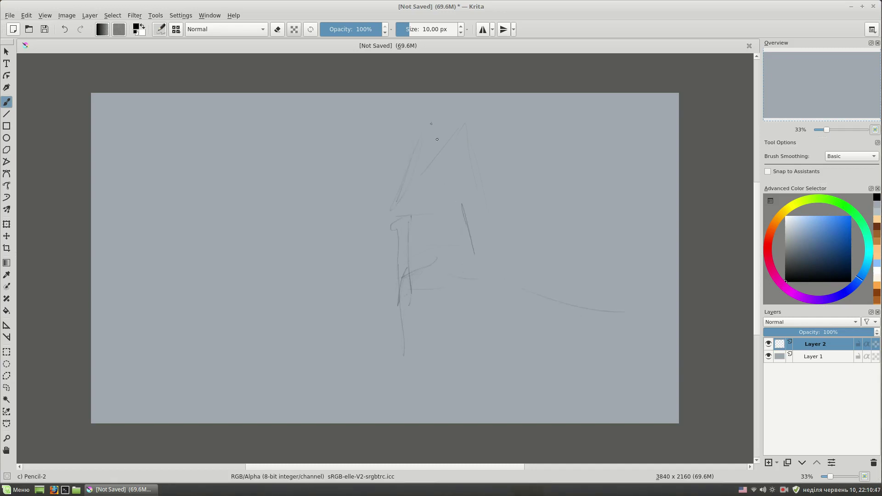
Darken the roof lines, draw the roof eave and strengthen the right wall
drag(442, 143, 456, 187)
drag(403, 167, 381, 216)
mouse_move(415, 136)
mouse_down()
mouse_move(457, 148)
mouse_move(483, 227)
mouse_up()
mouse_move(398, 188)
mouse_down()
mouse_move(389, 217)
mouse_move(424, 234)
mouse_move(473, 227)
mouse_move(379, 238)
mouse_up()
drag(423, 219, 479, 238)
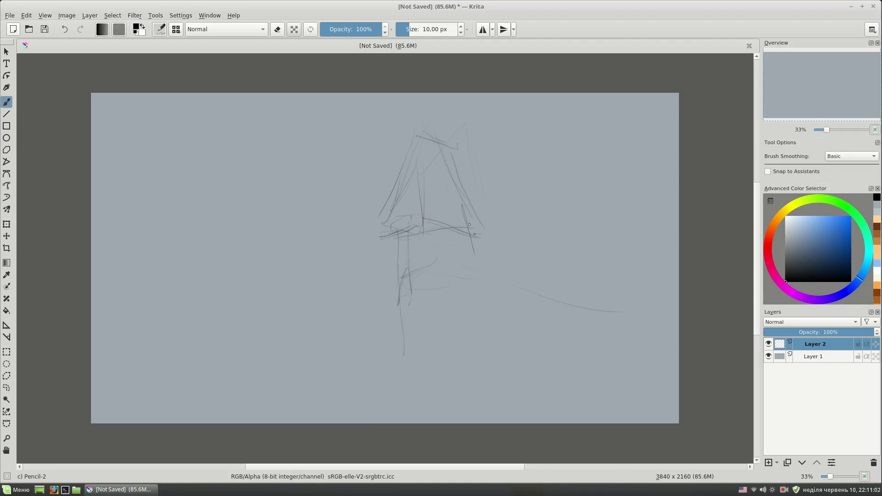
drag(404, 198, 386, 236)
drag(400, 202, 384, 236)
mouse_move(465, 209)
mouse_down()
mouse_move(475, 234)
mouse_move(465, 283)
mouse_up()
Add wall lines, the trunk below, the mound base and lines at the roof peak
drag(394, 243, 422, 279)
mouse_move(403, 286)
mouse_down()
mouse_move(429, 297)
mouse_move(395, 322)
mouse_move(372, 365)
mouse_up()
drag(381, 377, 374, 382)
drag(473, 265, 533, 290)
drag(420, 142, 453, 150)
drag(416, 127, 453, 149)
Switch briefly to the small eraser, then back to the pencil brush
right_click(478, 152)
click(442, 123)
right_click(479, 187)
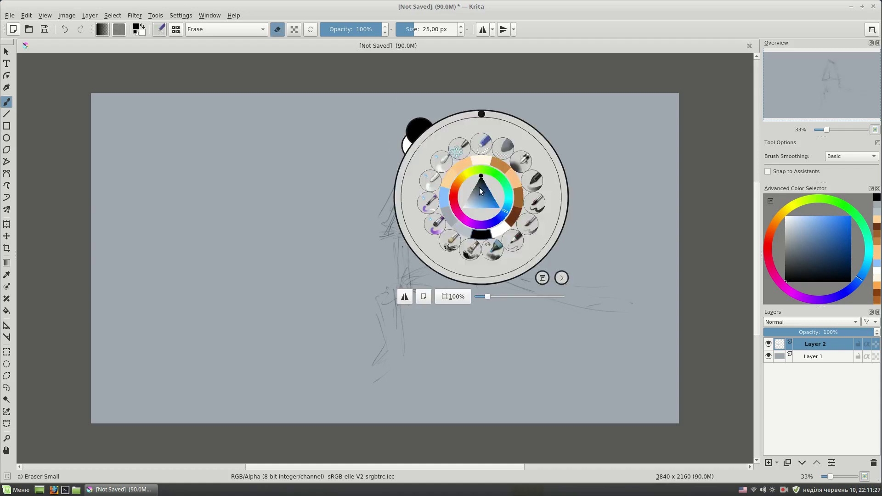
click(437, 239)
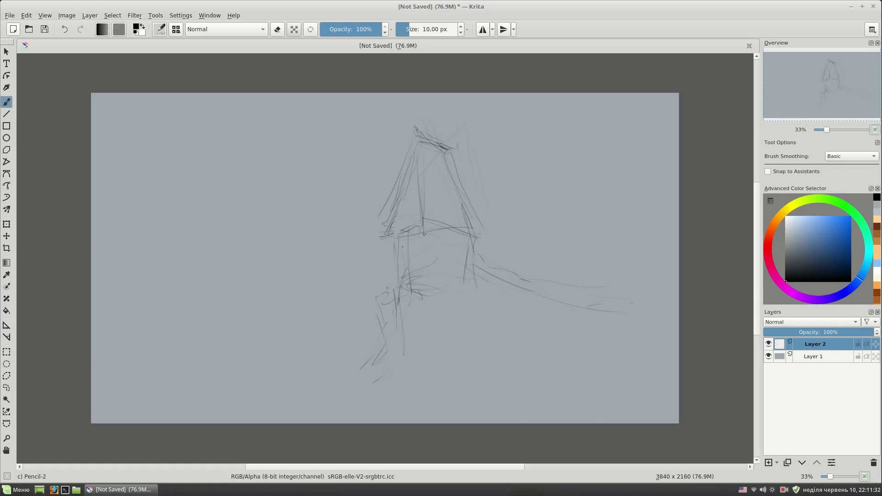
Sketch the house base and sweeping ground lines across the lower canvas
mouse_move(426, 265)
mouse_down()
mouse_move(427, 288)
mouse_move(480, 291)
mouse_move(469, 321)
mouse_move(572, 316)
mouse_up()
mouse_move(440, 314)
mouse_down()
mouse_move(514, 369)
mouse_move(220, 418)
mouse_up()
drag(350, 404, 309, 407)
mouse_move(367, 368)
mouse_down()
mouse_move(287, 388)
mouse_move(279, 402)
mouse_up()
drag(457, 377, 442, 331)
drag(390, 382, 438, 371)
drag(628, 376, 677, 374)
drag(631, 357, 552, 386)
mouse_move(600, 372)
mouse_down()
mouse_move(501, 421)
mouse_move(680, 365)
mouse_up()
drag(545, 329, 680, 332)
mouse_move(474, 313)
mouse_down()
mouse_move(501, 339)
mouse_move(480, 299)
mouse_up()
Refine the roof interior, both eaves and the front and left walls
mouse_move(421, 199)
mouse_down()
mouse_move(448, 204)
mouse_move(430, 197)
mouse_up()
drag(392, 236, 400, 268)
mouse_move(376, 231)
mouse_down()
mouse_move(417, 218)
mouse_move(377, 229)
mouse_up()
mouse_move(481, 238)
mouse_down()
mouse_move(431, 225)
mouse_move(424, 276)
mouse_up()
drag(425, 245, 417, 294)
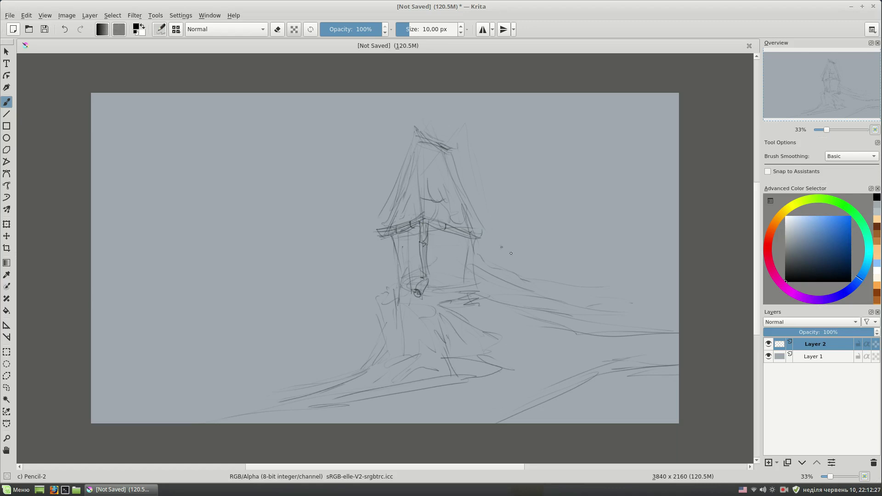
Add a spire with a crossbar above the roof peak
drag(412, 114, 416, 148)
mouse_move(407, 104)
mouse_down()
mouse_move(412, 134)
mouse_move(420, 105)
mouse_up()
drag(403, 120, 416, 115)
mouse_move(441, 152)
mouse_down()
mouse_move(434, 131)
mouse_move(437, 148)
mouse_up()
Firm up the chimney and draw a satellite dish on each side of the roof
right_click(434, 131)
right_click(437, 147)
click(434, 157)
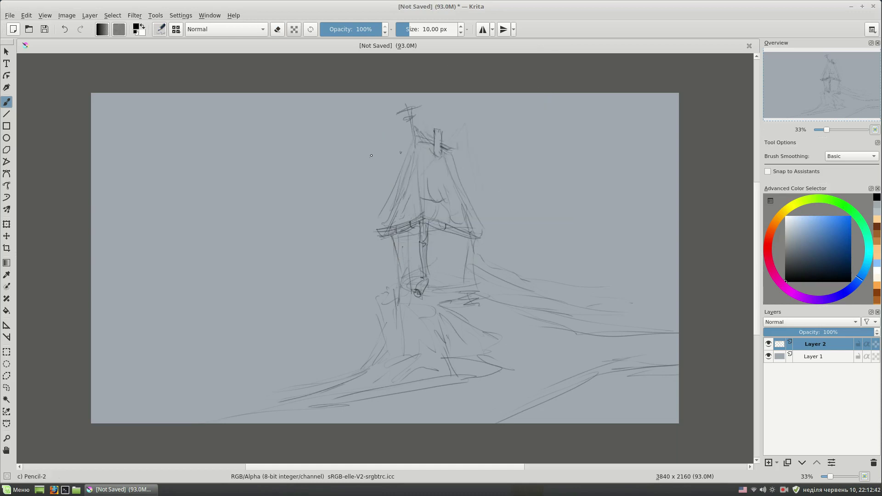
mouse_move(389, 166)
mouse_down()
mouse_move(364, 200)
mouse_move(395, 196)
mouse_move(359, 160)
mouse_up()
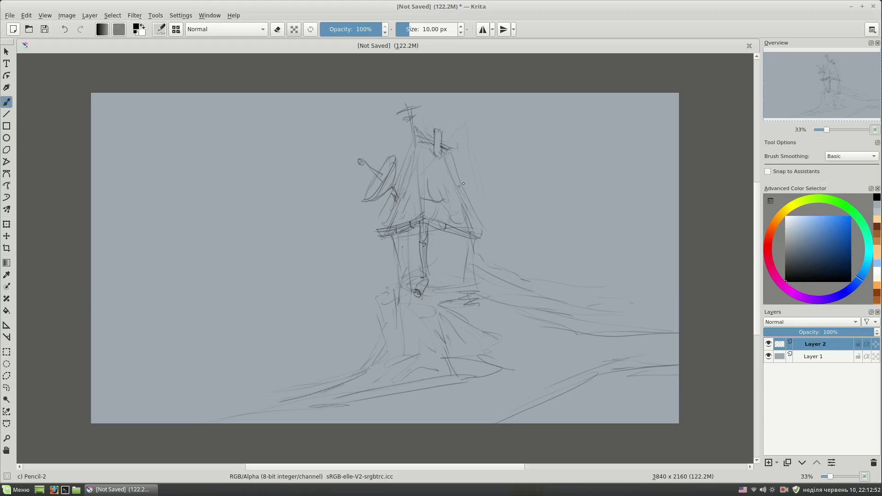
mouse_move(471, 155)
mouse_down()
mouse_move(491, 190)
mouse_move(459, 169)
mouse_move(476, 206)
mouse_move(486, 183)
mouse_move(453, 194)
mouse_move(504, 168)
mouse_move(477, 186)
mouse_up()
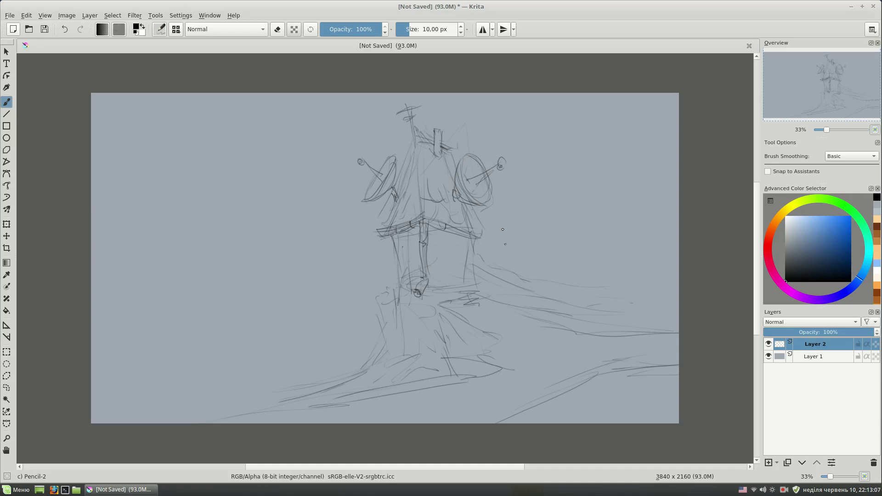
Sketch a rounded annex right of the dish with a small antenna
drag(529, 237, 499, 205)
drag(496, 259, 531, 274)
mouse_move(493, 205)
mouse_down()
mouse_move(533, 243)
mouse_move(533, 272)
mouse_up()
drag(517, 219, 543, 272)
drag(548, 213, 507, 286)
drag(515, 267, 532, 264)
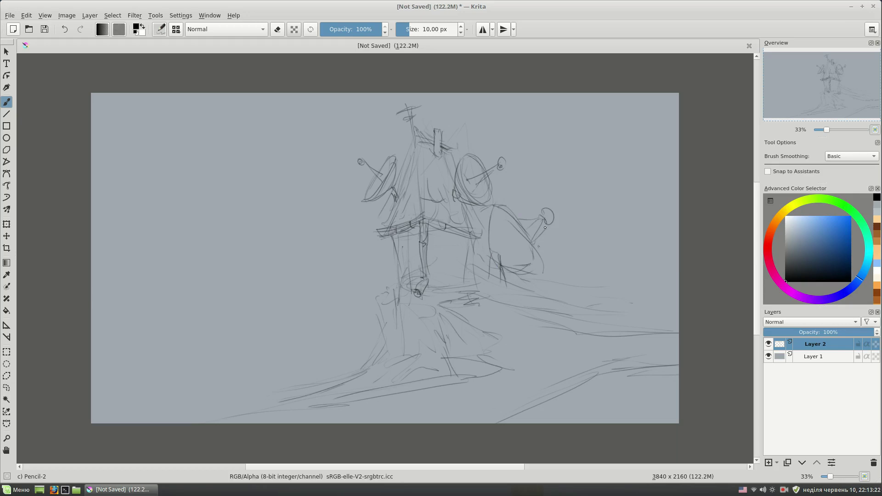
Draw a tall pole at top right with hanging loops and a wire
drag(511, 235, 524, 116)
mouse_move(499, 108)
mouse_down()
mouse_move(552, 125)
mouse_move(528, 147)
mouse_up()
drag(545, 119, 541, 148)
drag(486, 102, 523, 113)
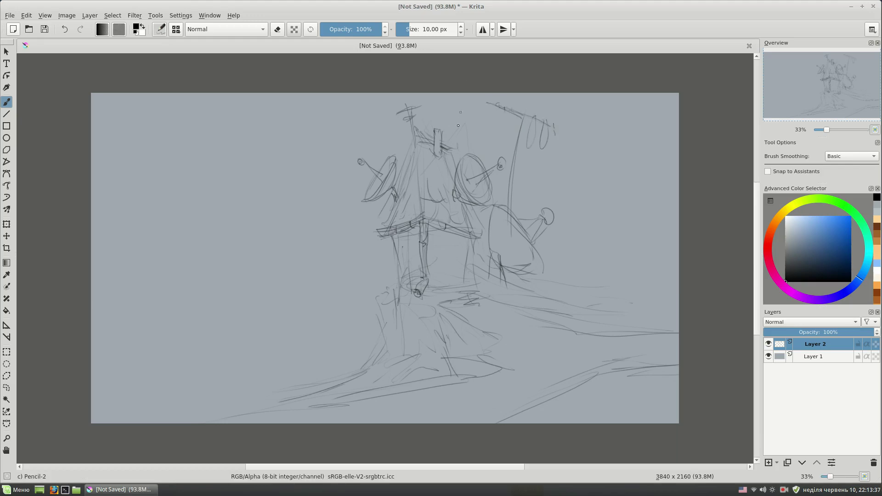
Hatch around the upper house, add a curved wire and a diagonal right pole
mouse_move(458, 113)
mouse_down()
mouse_move(460, 164)
mouse_move(471, 124)
mouse_up()
drag(451, 133, 498, 134)
drag(424, 119, 448, 110)
drag(551, 133, 560, 182)
drag(483, 123, 514, 112)
drag(573, 204, 544, 276)
drag(568, 193, 575, 205)
drag(581, 195, 566, 232)
Sketch a planked front door with shading and a rounded top corner
drag(447, 246, 447, 284)
drag(461, 238, 461, 284)
mouse_move(453, 247)
mouse_down()
mouse_move(451, 278)
mouse_move(448, 270)
mouse_move(467, 237)
mouse_move(486, 272)
mouse_move(466, 293)
mouse_up()
drag(480, 246, 483, 298)
drag(449, 271, 470, 285)
mouse_move(450, 279)
mouse_down()
mouse_move(468, 301)
mouse_move(479, 282)
mouse_up()
drag(454, 284, 476, 290)
mouse_move(462, 247)
mouse_down()
mouse_move(482, 242)
mouse_move(487, 253)
mouse_up()
Add a small window and a crossbarred diagonal pole on the left
drag(399, 246, 415, 243)
mouse_move(404, 248)
mouse_down()
mouse_move(405, 267)
mouse_move(414, 262)
mouse_up()
mouse_move(335, 160)
mouse_down()
mouse_move(379, 279)
mouse_move(350, 221)
mouse_up()
mouse_move(365, 133)
mouse_down()
mouse_move(300, 169)
mouse_move(324, 134)
mouse_move(316, 180)
mouse_up()
drag(307, 147, 322, 173)
drag(313, 148, 323, 167)
drag(343, 136, 352, 156)
mouse_move(347, 134)
mouse_down()
mouse_move(359, 157)
mouse_move(435, 103)
mouse_up()
Detail beside the door and draw a fence to the right of the house
mouse_move(453, 249)
mouse_down()
mouse_move(456, 280)
mouse_move(514, 295)
mouse_up()
mouse_move(485, 264)
mouse_down()
mouse_move(501, 286)
mouse_move(549, 299)
mouse_move(556, 285)
mouse_up()
drag(555, 276, 554, 301)
mouse_move(606, 282)
mouse_down()
mouse_move(610, 312)
mouse_move(612, 303)
mouse_up()
mouse_move(562, 279)
mouse_down()
mouse_move(679, 293)
mouse_move(672, 315)
mouse_up()
Outline the trunk and shoreline, strengthen the front wall and add right-side posts
mouse_move(452, 303)
mouse_down()
mouse_move(468, 333)
mouse_move(468, 374)
mouse_move(464, 335)
mouse_up()
drag(466, 347, 473, 373)
drag(378, 360, 393, 387)
mouse_move(468, 345)
mouse_down()
mouse_move(378, 362)
mouse_move(399, 365)
mouse_move(314, 393)
mouse_up()
mouse_move(312, 388)
mouse_down()
mouse_move(320, 405)
mouse_move(231, 408)
mouse_up()
mouse_move(386, 304)
mouse_down()
mouse_move(378, 326)
mouse_move(416, 322)
mouse_up()
drag(387, 328, 369, 365)
drag(425, 281, 423, 212)
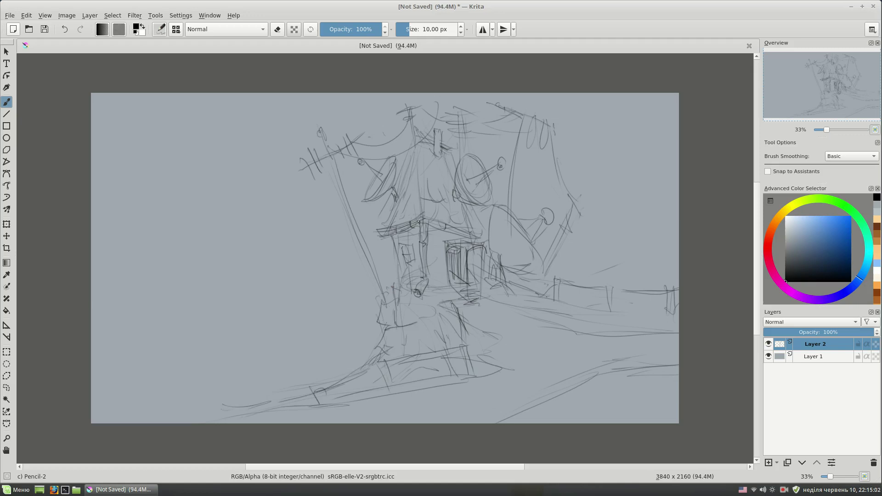
drag(457, 303, 480, 338)
drag(606, 278, 615, 358)
drag(599, 253, 614, 386)
Sweep long horizontal water lines and hill lines across the canvas
mouse_move(354, 331)
mouse_down()
mouse_move(176, 327)
mouse_move(98, 343)
mouse_up()
mouse_move(314, 386)
mouse_down()
mouse_move(195, 384)
mouse_move(92, 395)
mouse_up()
drag(97, 330, 369, 323)
drag(95, 182, 257, 204)
drag(94, 153, 335, 225)
drag(273, 237, 342, 246)
drag(566, 131, 678, 120)
drag(345, 281, 98, 209)
drag(542, 176, 586, 170)
Draw a tall hooked signpost and hatch posts along the fence
drag(601, 262, 616, 320)
drag(607, 252, 638, 362)
drag(617, 298, 632, 363)
mouse_move(602, 235)
mouse_down()
mouse_move(594, 256)
mouse_move(610, 297)
mouse_up()
mouse_move(597, 267)
mouse_down()
mouse_move(547, 293)
mouse_move(549, 316)
mouse_move(607, 286)
mouse_move(555, 307)
mouse_up()
mouse_move(618, 259)
mouse_down()
mouse_move(663, 271)
mouse_move(616, 277)
mouse_up()
drag(556, 282, 555, 301)
drag(567, 280, 563, 300)
mouse_move(576, 276)
mouse_down()
mouse_move(572, 295)
mouse_move(584, 286)
mouse_up()
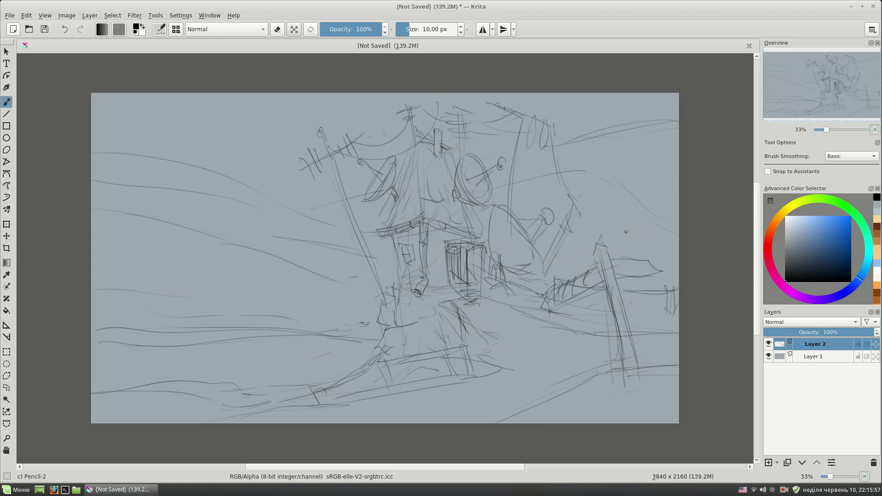
mouse_move(565, 258)
mouse_down()
mouse_move(595, 284)
mouse_move(558, 264)
mouse_move(572, 264)
mouse_move(599, 292)
mouse_up()
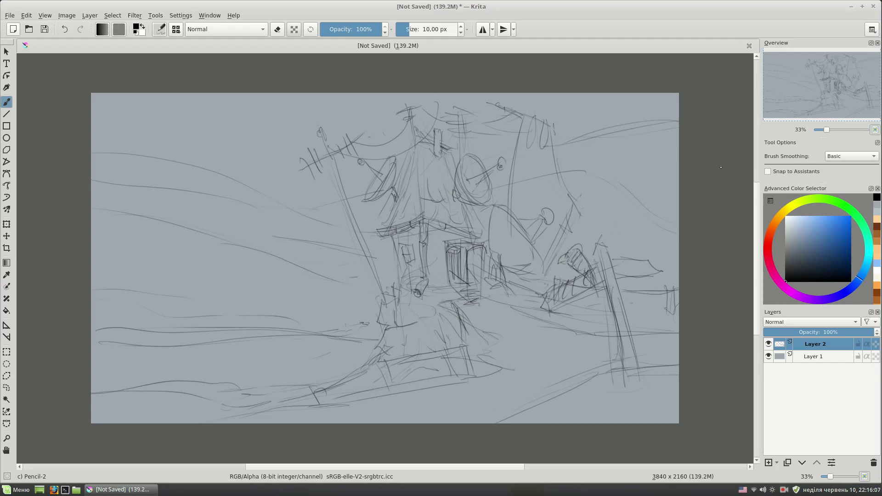
key(e)
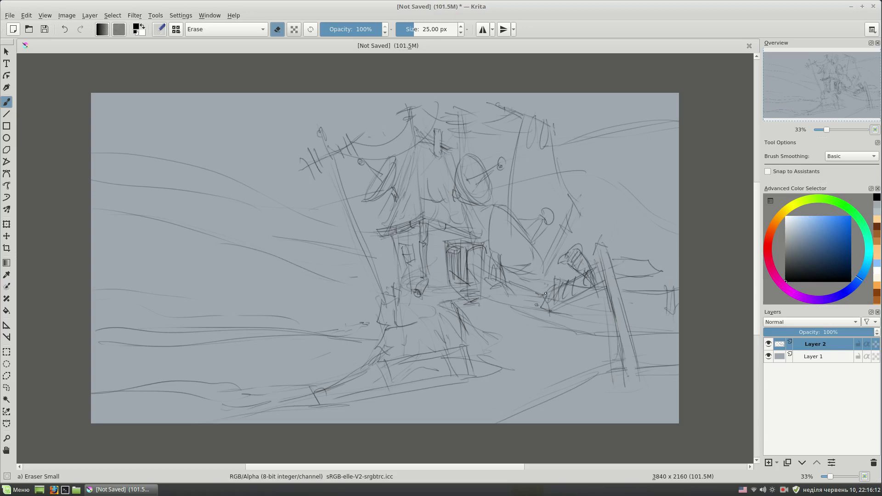
Return to the Pencil-2 brush and sketch puddles and a wavy ground line at bottom right
right_click(610, 233)
click(661, 228)
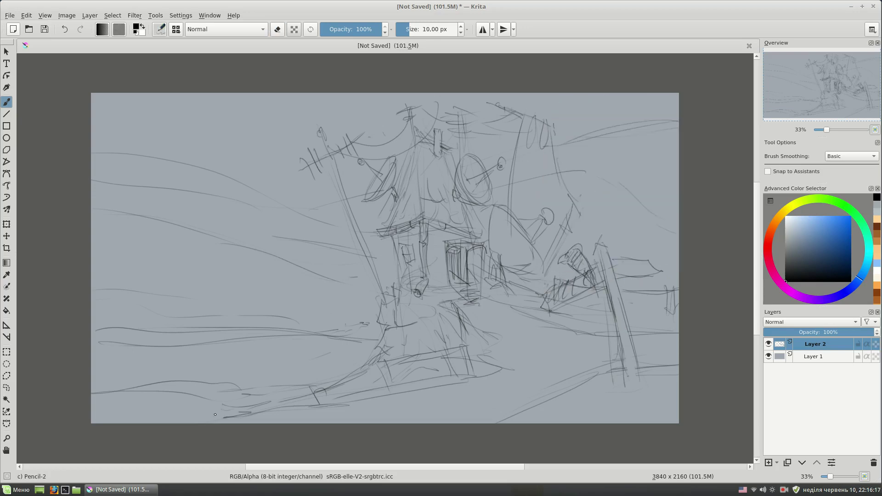
mouse_move(578, 380)
mouse_down()
mouse_move(601, 377)
mouse_move(556, 389)
mouse_up()
mouse_move(568, 399)
mouse_down()
mouse_move(503, 418)
mouse_move(668, 396)
mouse_move(671, 373)
mouse_up()
drag(606, 337, 525, 310)
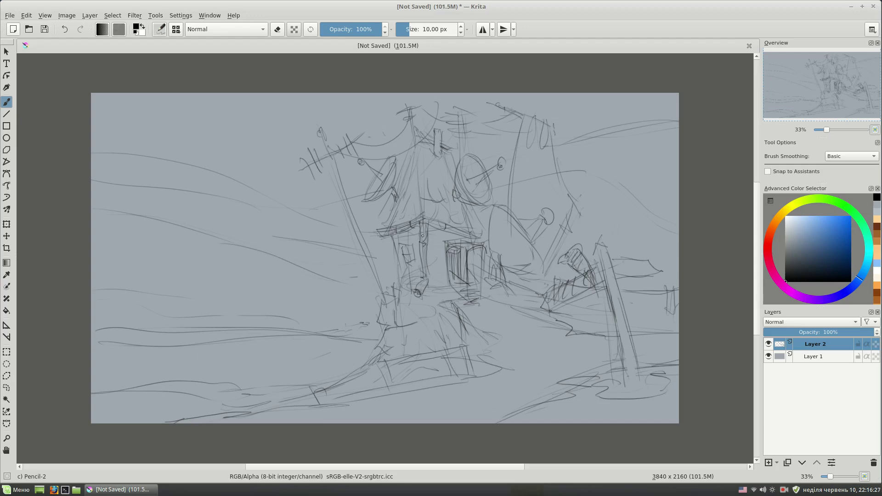
Sketch a paddle-wheel boat and small sailboats on the water at left
drag(320, 156, 329, 169)
drag(184, 348, 282, 339)
mouse_move(274, 348)
mouse_down()
mouse_move(205, 351)
mouse_move(281, 330)
mouse_move(184, 344)
mouse_move(275, 343)
mouse_move(192, 328)
mouse_move(264, 319)
mouse_move(227, 321)
mouse_move(218, 347)
mouse_move(221, 335)
mouse_move(241, 332)
mouse_move(248, 347)
mouse_up()
drag(185, 353, 280, 342)
mouse_move(107, 372)
mouse_down()
mouse_move(147, 374)
mouse_move(133, 363)
mouse_move(124, 368)
mouse_up()
drag(328, 346, 346, 343)
drag(338, 329, 340, 335)
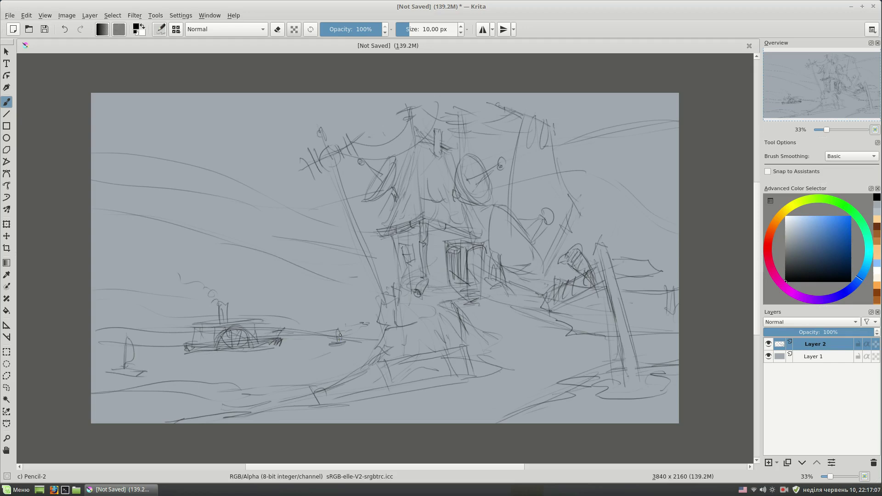
Add sky lines across the top and ground lines around the house, then insert a new layer
drag(300, 114, 325, 111)
drag(185, 98, 241, 131)
drag(424, 109, 473, 93)
mouse_move(401, 291)
mouse_down()
mouse_move(442, 315)
mouse_move(388, 288)
mouse_up()
mouse_move(628, 314)
mouse_down()
mouse_move(679, 315)
mouse_move(676, 306)
mouse_up()
drag(605, 302, 580, 305)
drag(589, 303, 584, 311)
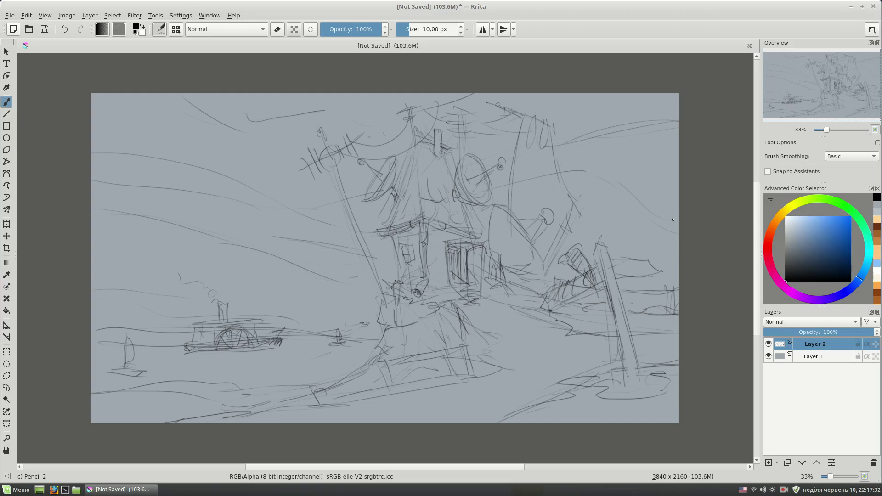
key(Insert)
Put the new layer beneath the sketch and paint sky blue across the top with the Texture Big brush
click(802, 463)
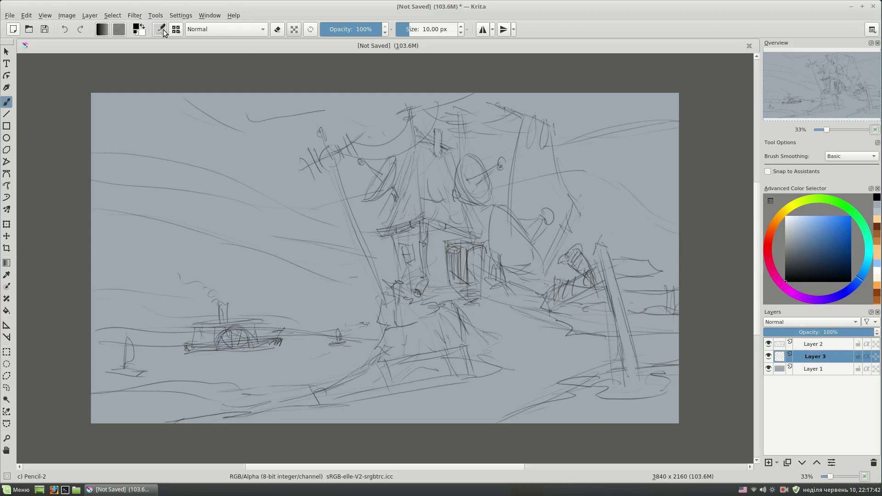
click(180, 33)
click(293, 65)
click(818, 227)
drag(192, 97, 647, 95)
drag(187, 112, 197, 138)
drag(643, 151, 575, 89)
Spread textured blue sky over the upper canvas and a dark blue band across the middle
mouse_move(119, 110)
mouse_down()
mouse_move(321, 207)
mouse_move(666, 152)
mouse_up()
mouse_move(597, 220)
mouse_down()
mouse_move(82, 172)
mouse_move(529, 248)
mouse_up()
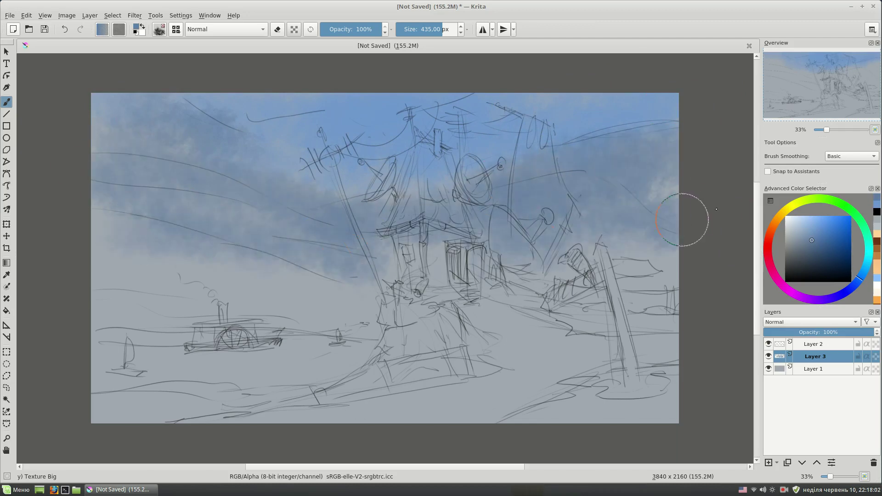
mouse_move(99, 184)
mouse_down()
mouse_move(285, 252)
mouse_move(685, 257)
mouse_move(92, 285)
mouse_up()
drag(222, 299, 650, 247)
drag(115, 350, 361, 349)
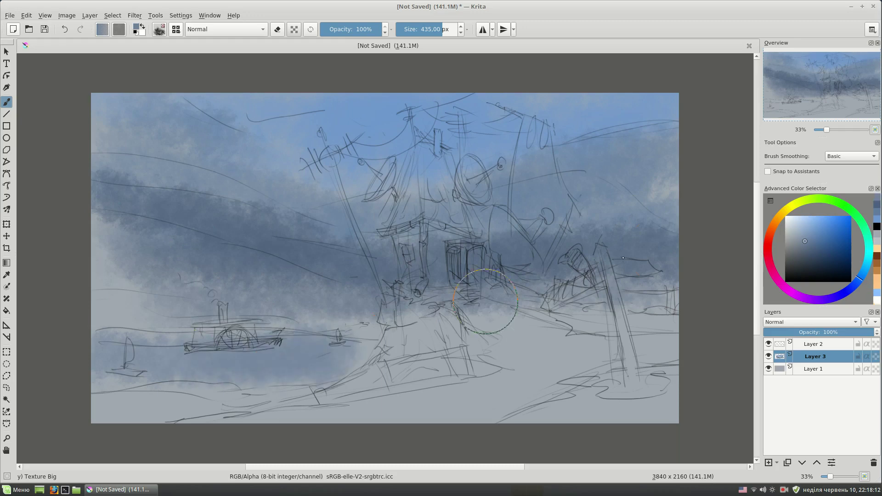
Lighten and darken the water around the boat, deepen the upper-right sky, and add Layer 4
drag(455, 331, 64, 367)
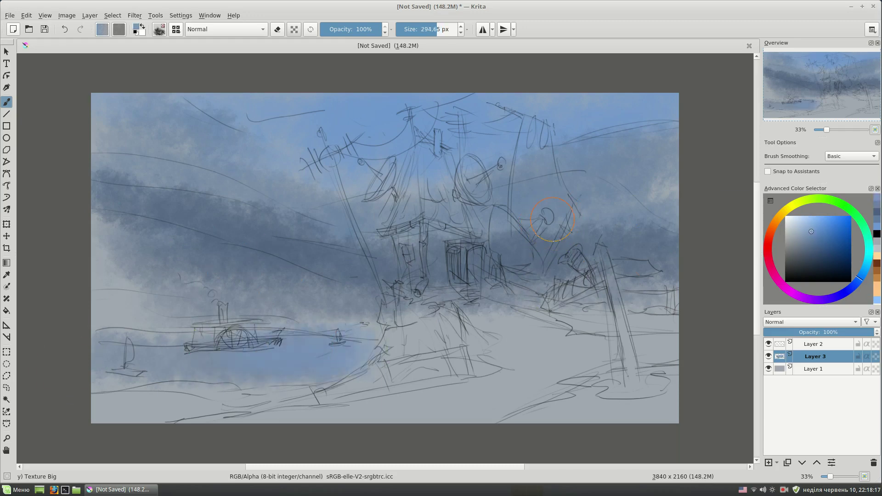
drag(374, 365, 98, 368)
mouse_move(230, 285)
mouse_down()
mouse_move(98, 309)
mouse_move(382, 321)
mouse_up()
drag(119, 202, 92, 234)
mouse_move(598, 152)
mouse_down()
mouse_move(669, 197)
mouse_move(675, 230)
mouse_up()
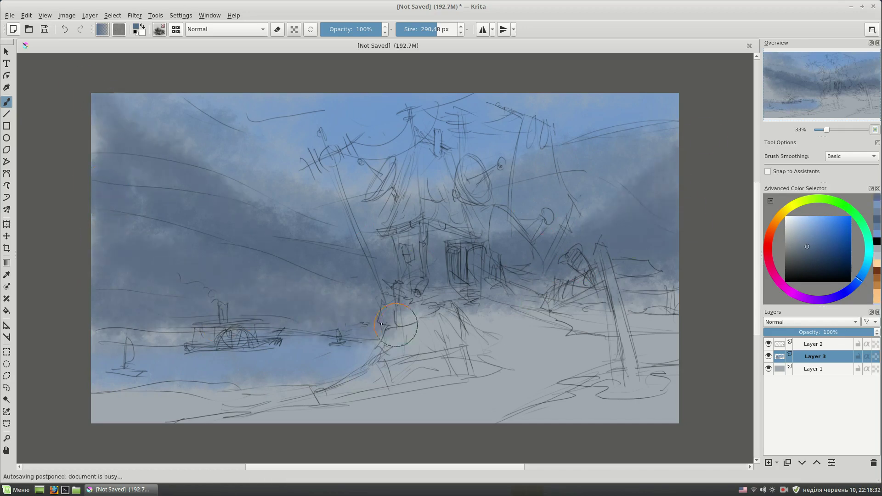
key(Insert)
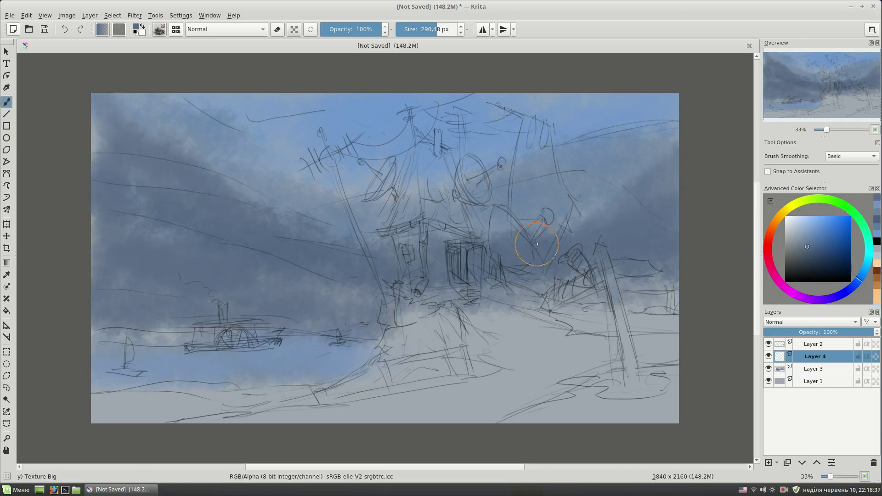
Block in the hill with darker greens and light yellow-green highlights
drag(815, 202, 806, 227)
mouse_move(515, 321)
mouse_down()
mouse_move(499, 402)
mouse_move(185, 409)
mouse_up()
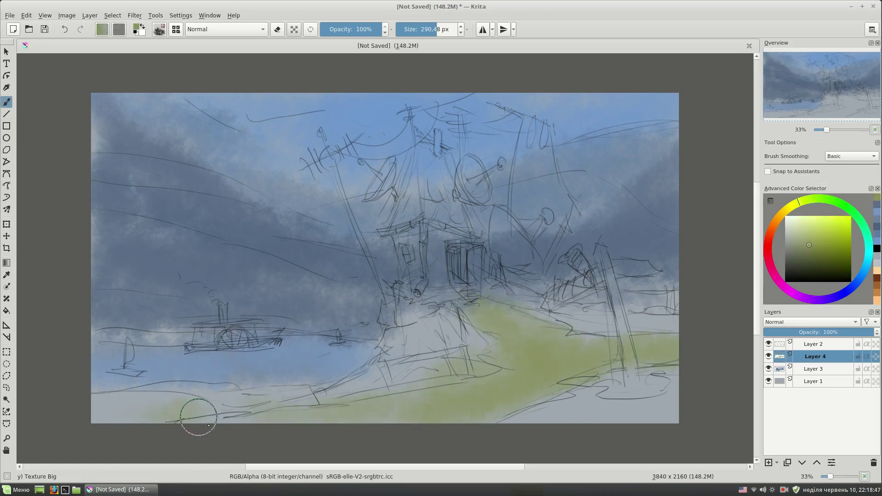
click(808, 204)
mouse_move(662, 404)
mouse_down()
mouse_move(543, 400)
mouse_move(460, 349)
mouse_move(377, 368)
mouse_up()
drag(506, 317, 620, 303)
ctrl+click(553, 350)
mouse_move(487, 317)
mouse_down()
mouse_move(574, 368)
mouse_move(611, 363)
mouse_up()
ctrl+click(478, 345)
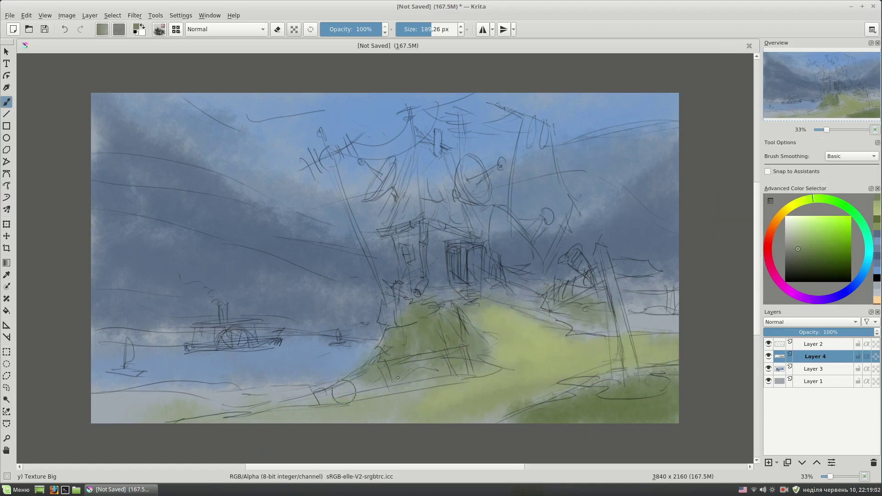
drag(395, 390, 101, 409)
Paint the house roof light orange with darker orange shading on its left side
click(774, 224)
click(808, 227)
mouse_move(423, 147)
mouse_down()
mouse_move(400, 211)
mouse_move(460, 211)
mouse_up()
click(825, 244)
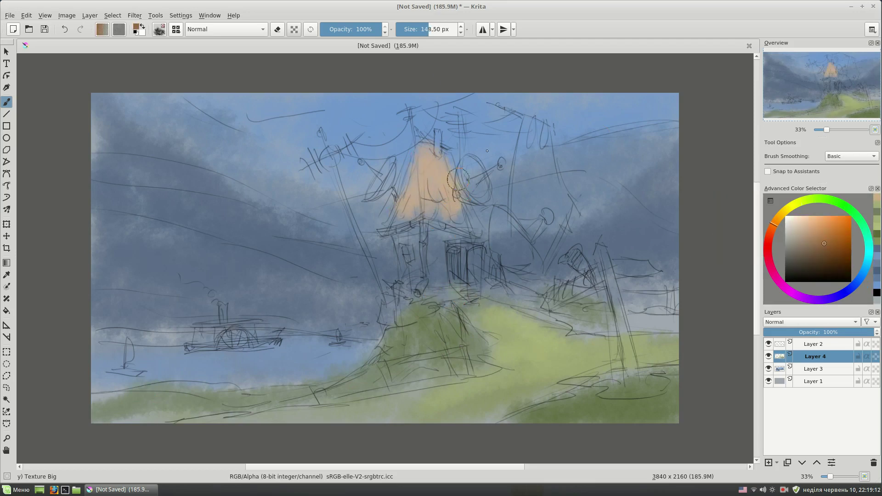
drag(414, 150, 405, 219)
click(796, 244)
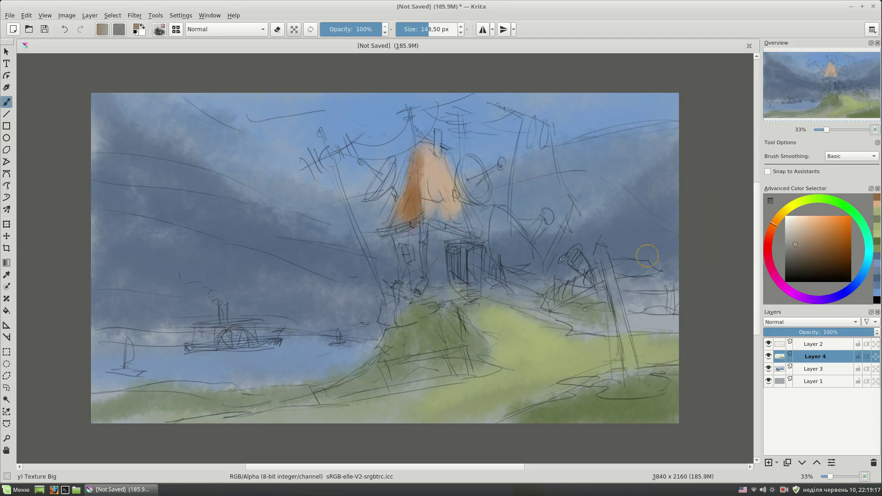
Paint the front walls light beige and the satellite dish shapes light grey
click(794, 232)
drag(446, 239, 469, 294)
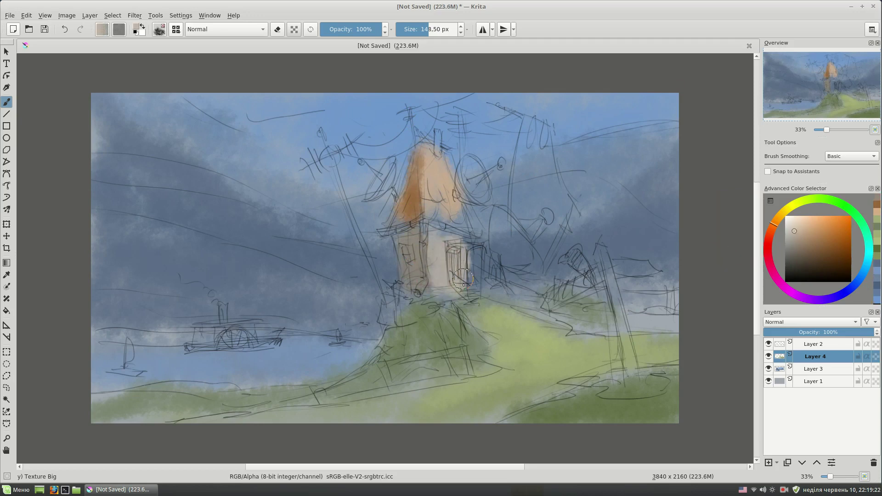
click(785, 236)
mouse_move(478, 163)
mouse_down()
mouse_move(473, 195)
mouse_move(533, 266)
mouse_up()
drag(386, 171, 377, 193)
drag(496, 253, 519, 271)
key([)
On a new layer, paint a brown signpost with a vertical post and two arms
click(805, 254)
key(Insert)
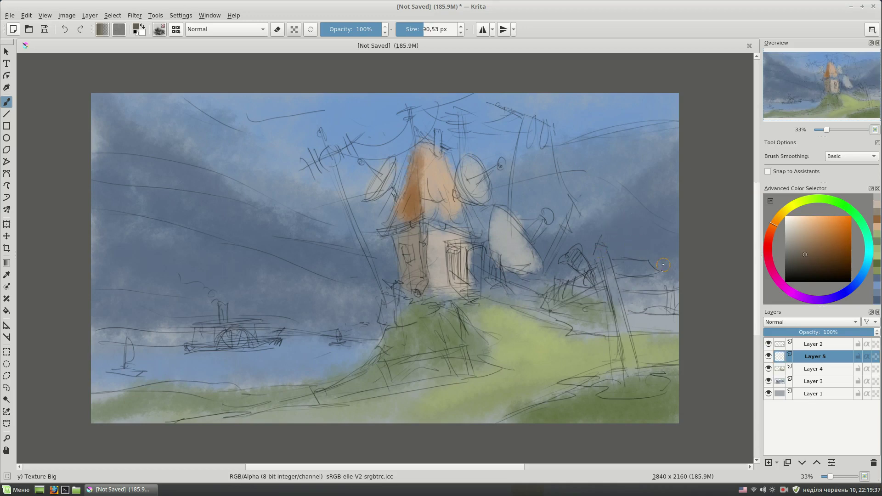
drag(605, 253, 634, 382)
drag(602, 275, 552, 300)
drag(616, 270, 650, 269)
key([)
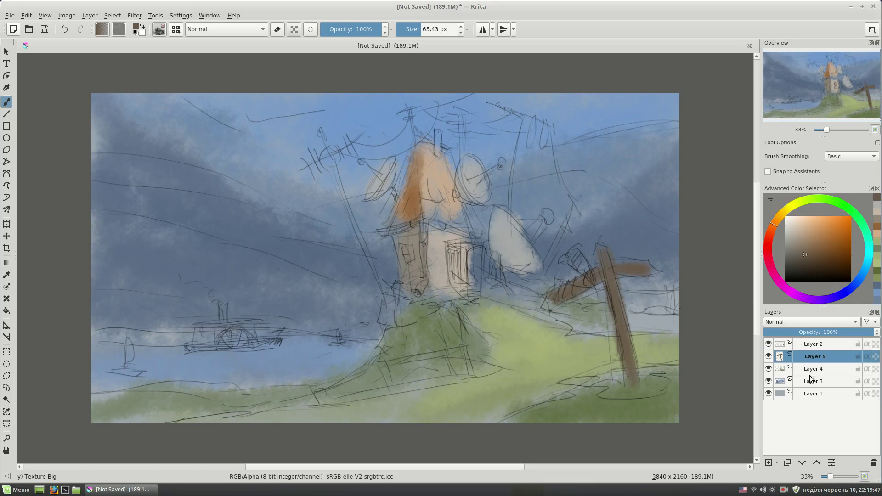
On Layer 4 with the Basic-2 Opacity brush, paint the dark eave and wall corner
click(811, 373)
right_click(531, 256)
click(583, 236)
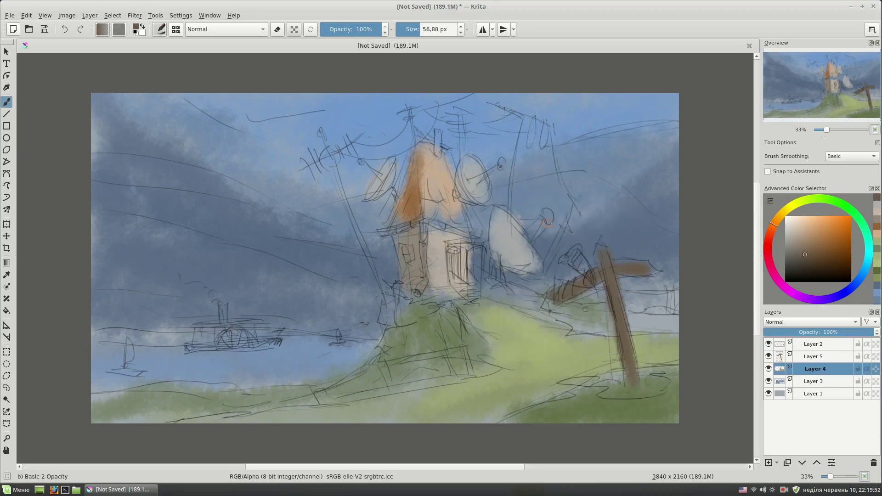
click(793, 259)
mouse_move(407, 225)
mouse_down()
mouse_move(384, 232)
mouse_move(474, 239)
mouse_up()
key([)
drag(425, 224, 420, 289)
Add light pinkish strokes and dabs along the roof edge
click(815, 206)
drag(425, 205, 448, 215)
click(805, 233)
click(442, 217)
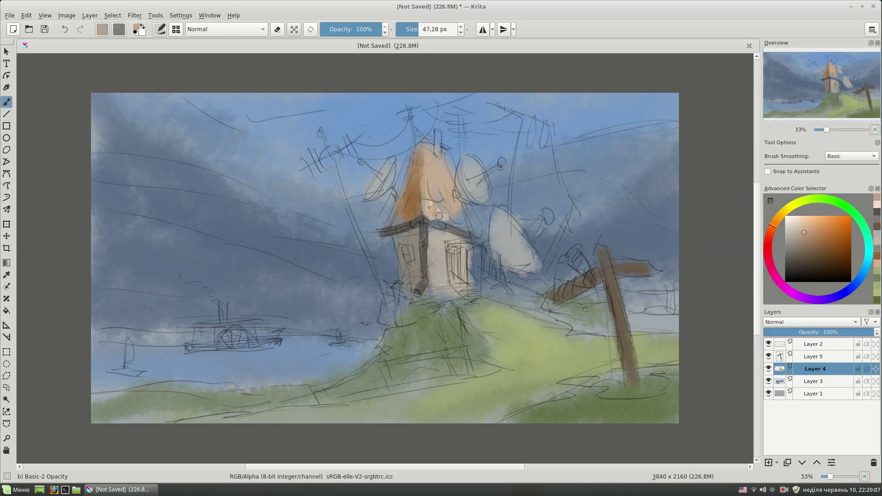
drag(447, 209, 469, 224)
Darken the roof's left edge in orange and add lighter peach strokes down the peak
click(801, 247)
click(424, 194)
click(426, 204)
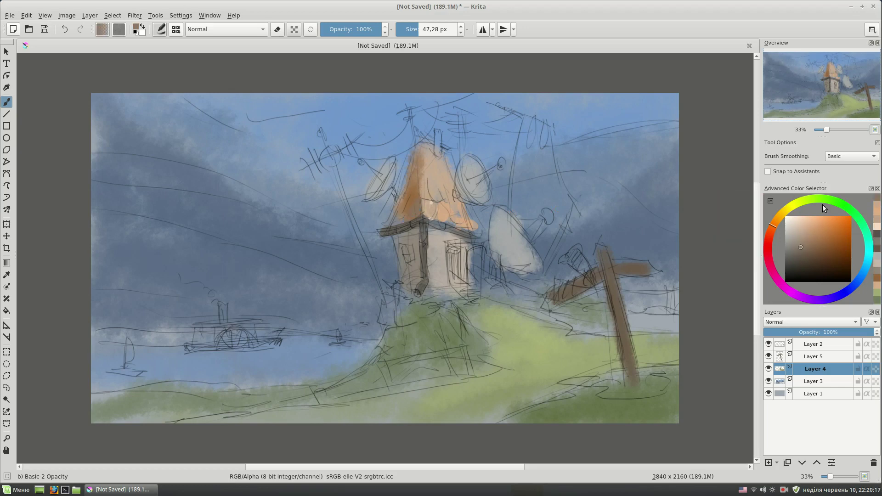
drag(416, 168, 386, 225)
click(819, 248)
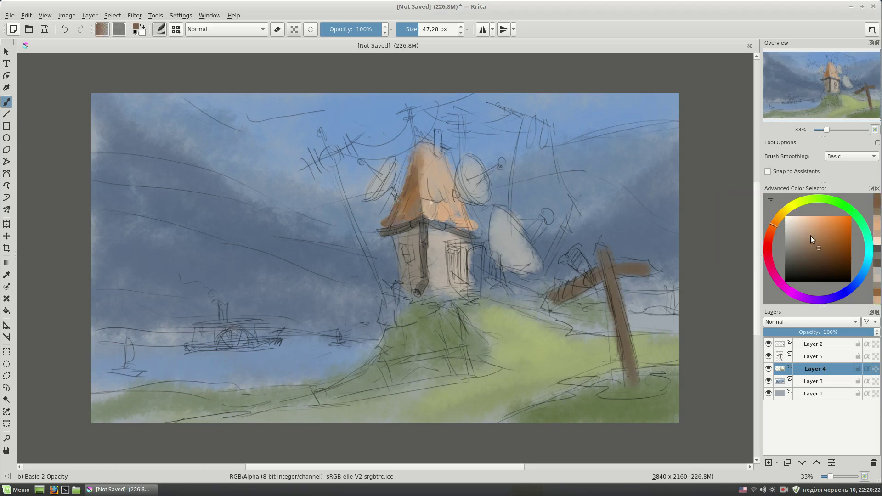
click(802, 230)
mouse_move(422, 149)
mouse_down()
mouse_move(427, 186)
mouse_move(441, 179)
mouse_up()
Paint light grey on the wall and a faint yellow brightening stroke on the hill
ctrl+click(436, 209)
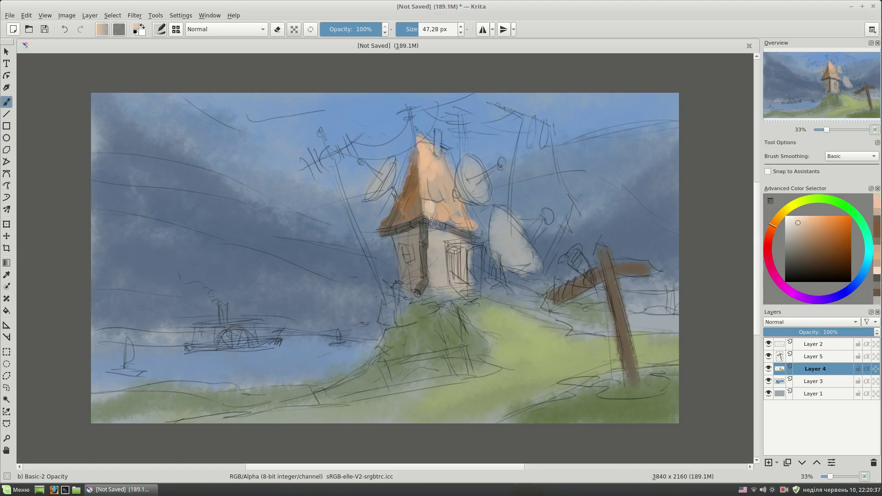
ctrl+click(434, 258)
drag(426, 240, 435, 264)
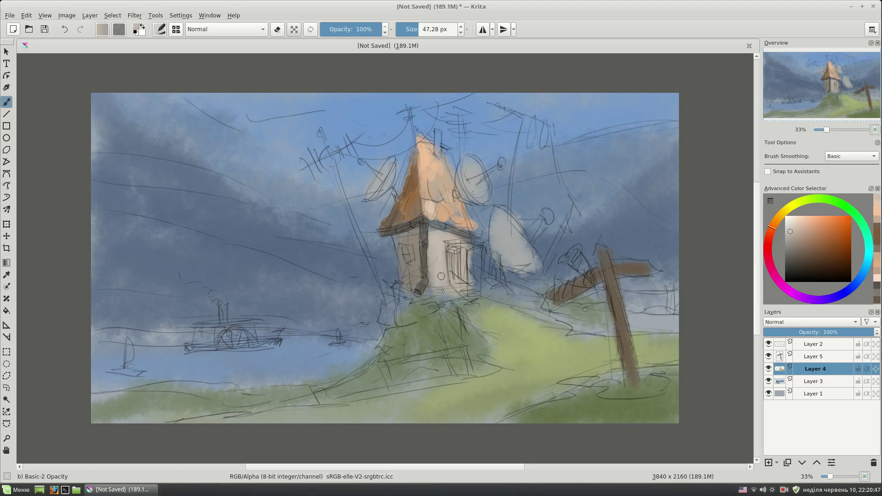
click(787, 207)
drag(424, 298, 484, 344)
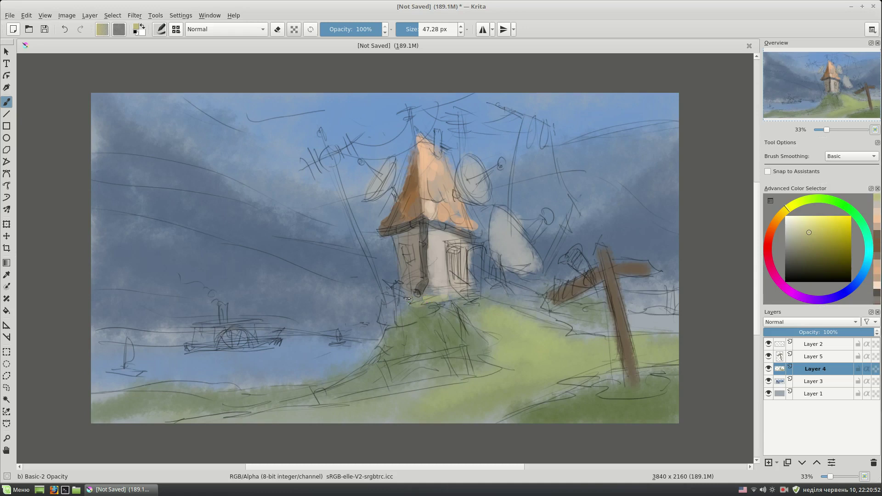
click(779, 215)
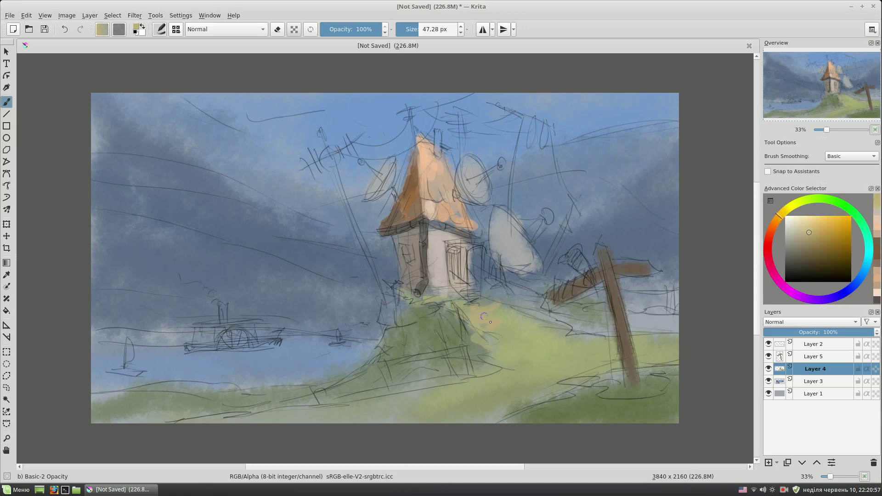
Paint dark green strokes on the hill below and right of the house
click(798, 242)
mouse_move(444, 317)
mouse_down()
mouse_move(450, 330)
mouse_move(411, 317)
mouse_move(487, 360)
mouse_move(428, 341)
mouse_up()
key(bracketright)
click(805, 249)
mouse_move(492, 301)
mouse_down()
mouse_move(592, 327)
mouse_move(600, 311)
mouse_move(673, 326)
mouse_up()
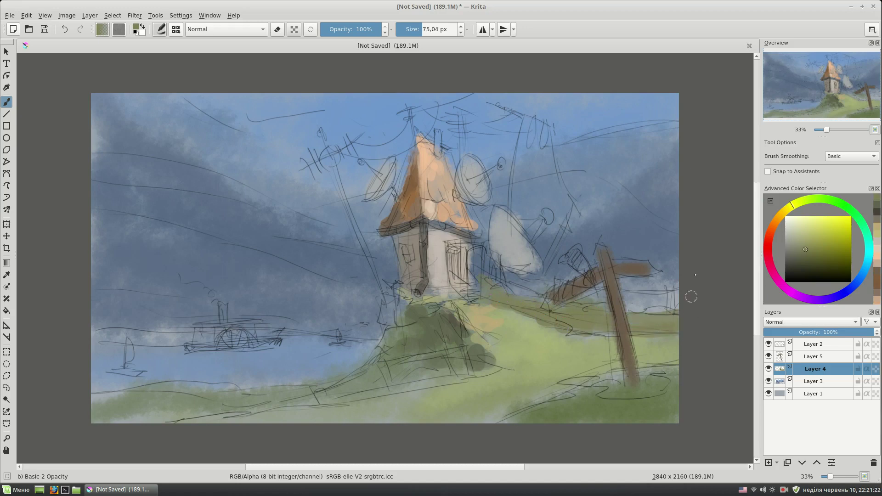
click(807, 239)
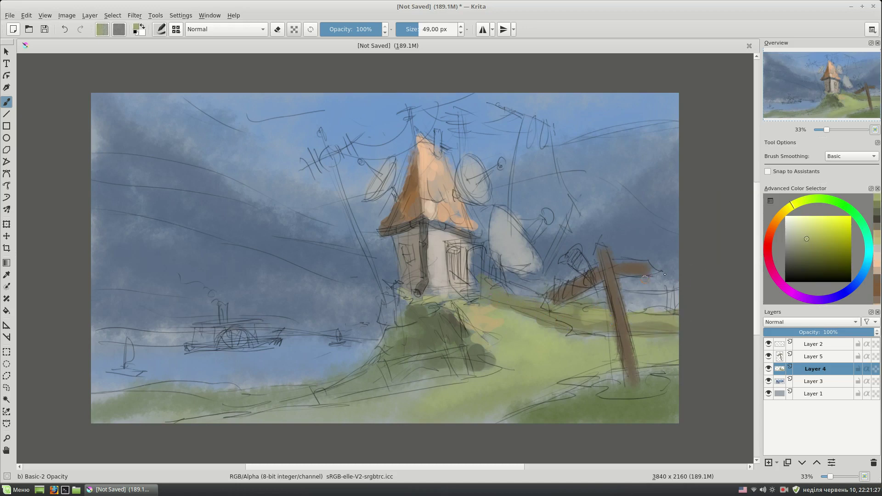
Paint brown fence rails and posts across the hill right of the signpost and lower left
ctrl+click(647, 279)
drag(515, 277, 680, 293)
ctrl+click(616, 302)
drag(471, 371, 465, 342)
click(801, 261)
drag(471, 376, 463, 351)
drag(385, 364, 390, 388)
drag(310, 389, 316, 396)
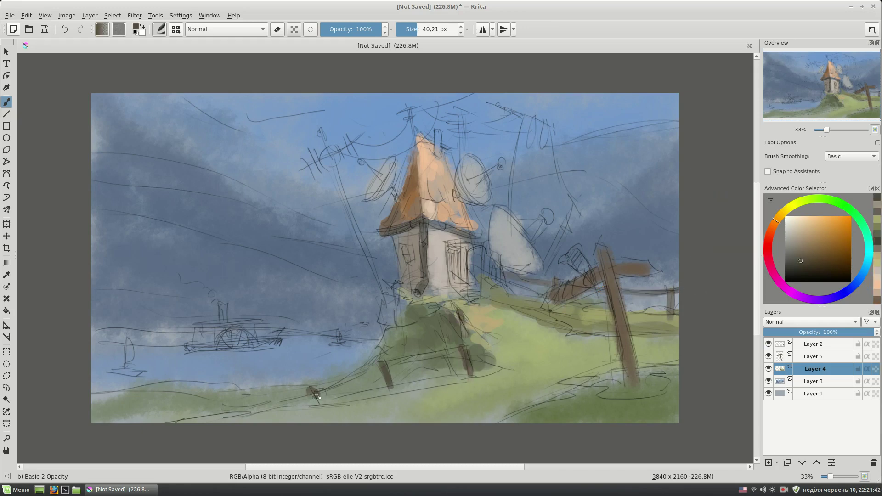
mouse_move(380, 364)
mouse_down()
mouse_move(461, 348)
mouse_move(312, 392)
mouse_up()
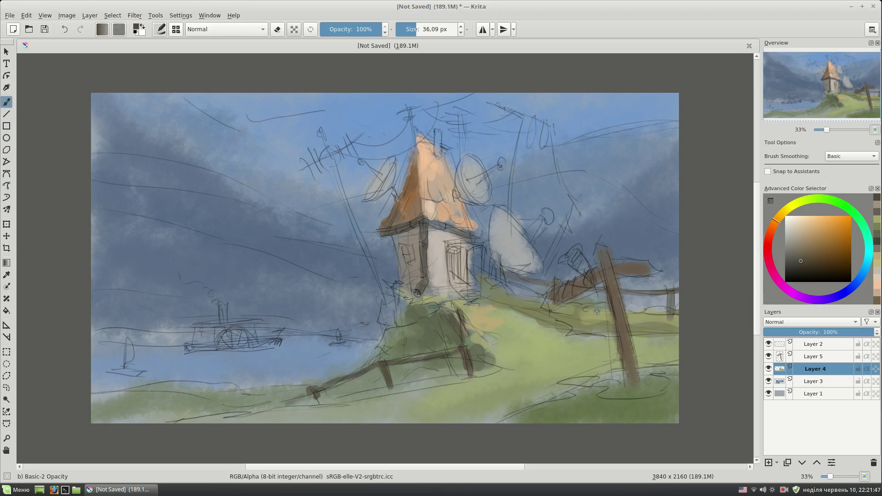
Paint a dark bird on the signpost on Layer 5
key(bracketright)
key(bracketright)
key(Page_Up)
ctrl+click(584, 256)
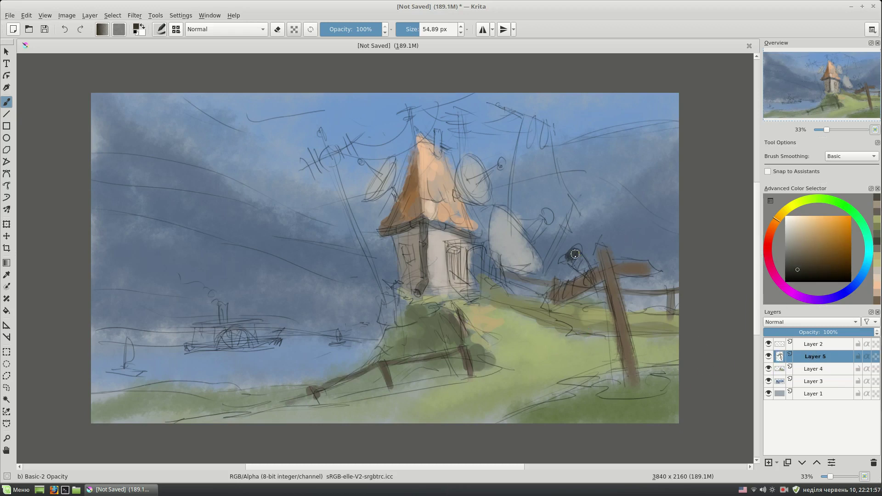
drag(572, 255, 583, 270)
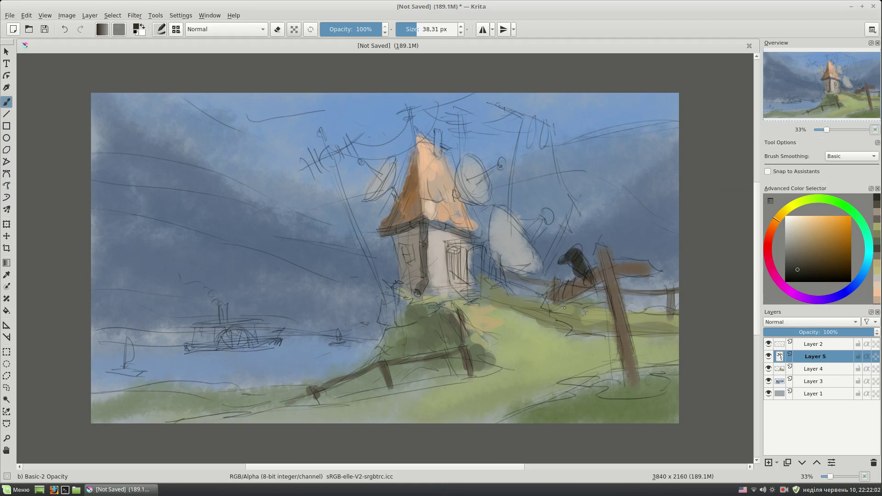
Back on Layer 4, paint the right pole with its crossbar and darken the chimney
key(Page_Down)
click(792, 261)
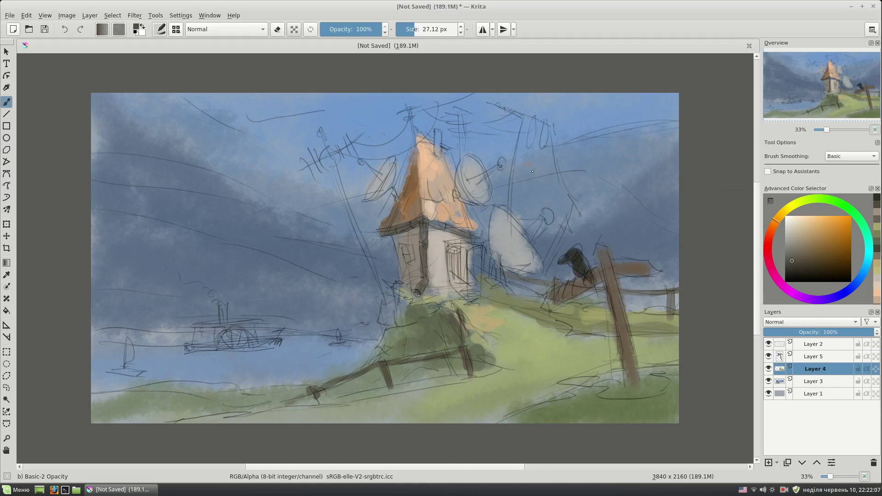
drag(494, 102, 552, 126)
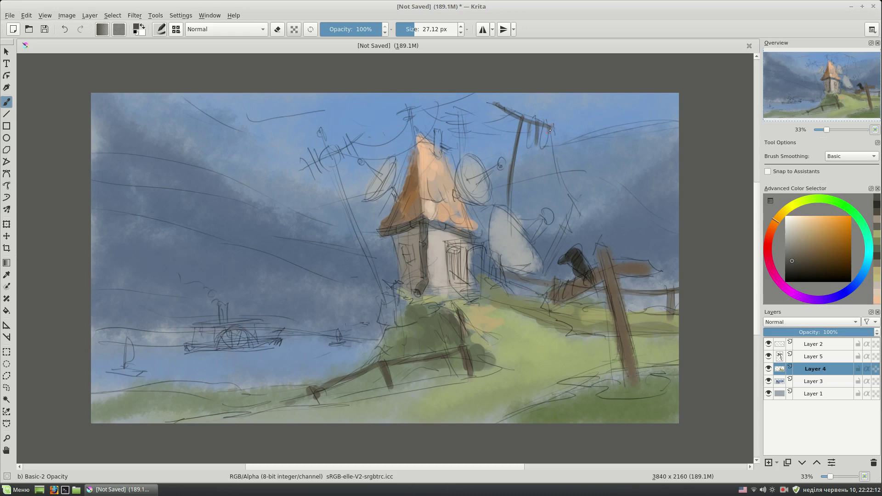
drag(574, 201, 545, 269)
drag(460, 113, 458, 127)
drag(407, 106, 414, 146)
Paint a long leaning pole left of the house with a ticked crossbar
drag(321, 127, 397, 313)
drag(354, 233, 397, 317)
mouse_move(306, 171)
mouse_down()
mouse_move(365, 133)
mouse_move(331, 158)
mouse_up()
drag(349, 134, 343, 148)
drag(314, 161, 307, 170)
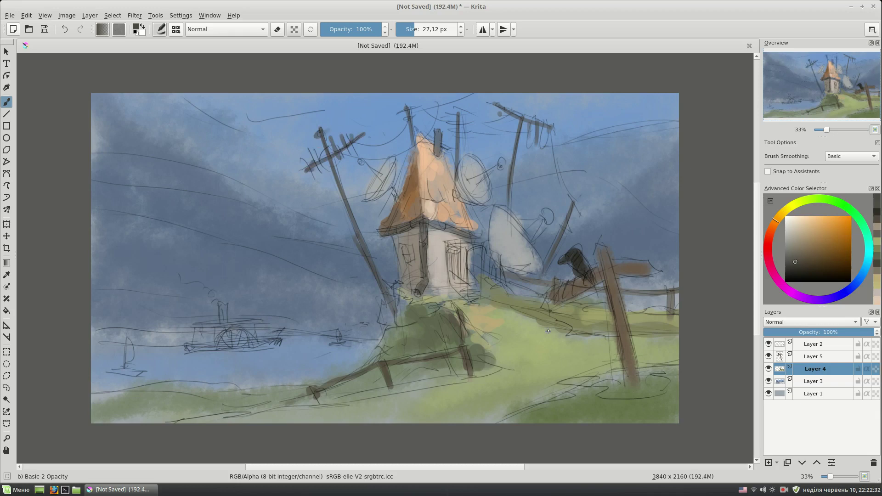
key(Page_Down)
key(bracketright)
key(bracketright)
key(bracketright)
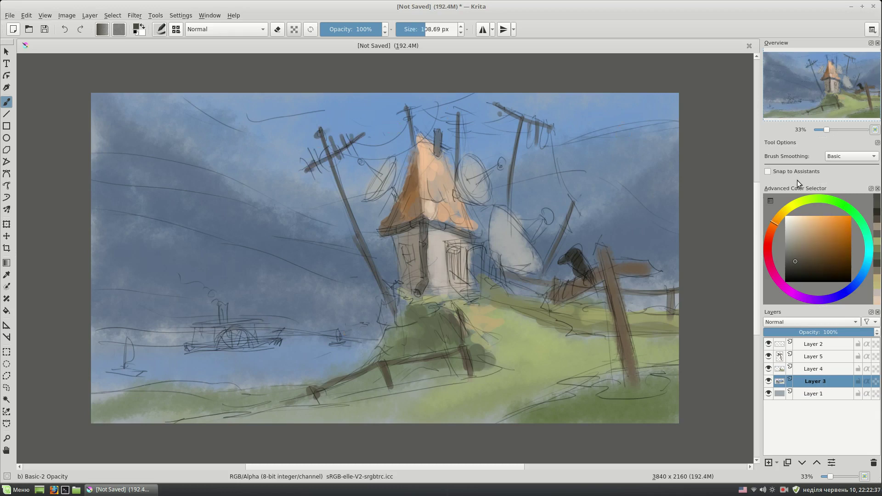
Paint darker and lighter blue strokes across the top and upper-left sky, around the pole and roof
ctrl+click(409, 132)
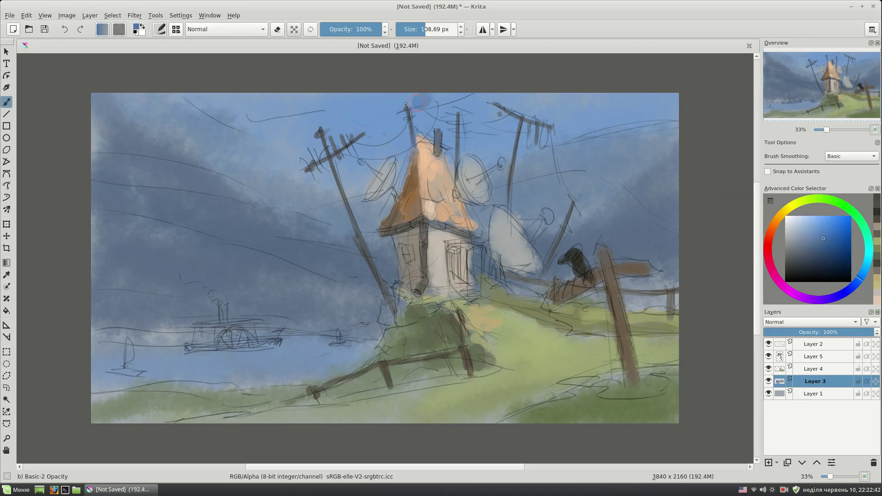
drag(420, 101, 285, 110)
key(bracketright)
key(bracketright)
key(bracketright)
drag(460, 69, 667, 92)
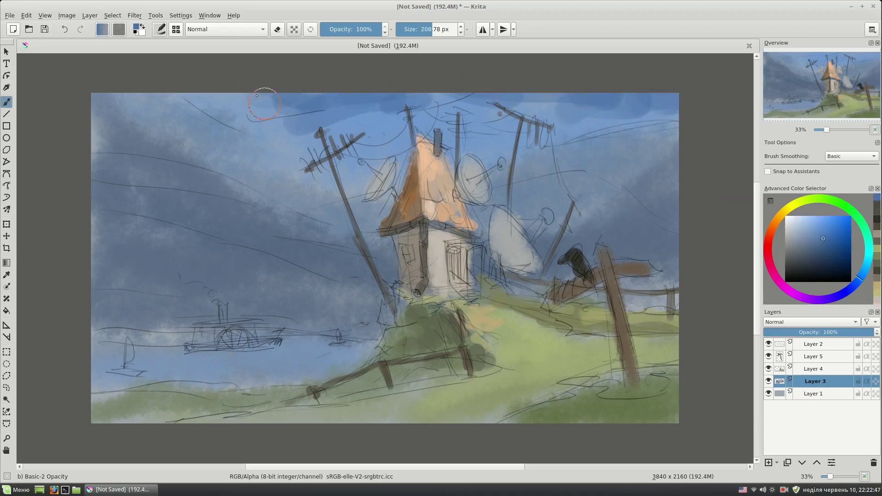
ctrl+click(402, 142)
drag(299, 115, 239, 138)
key(bracketleft)
key(bracketleft)
drag(166, 96, 349, 209)
mouse_move(161, 99)
mouse_down()
mouse_move(361, 218)
mouse_move(397, 226)
mouse_up()
drag(345, 170, 405, 186)
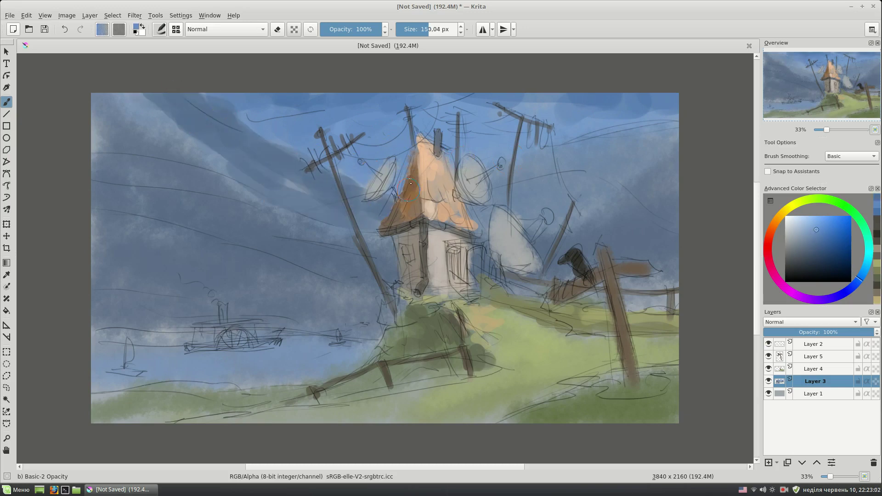
Lighten the upper-left sky and paint dark blue-grey in the upper-right sky behind the fence
ctrl+click(510, 141)
drag(304, 181, 271, 230)
mouse_move(258, 175)
mouse_down()
mouse_move(175, 156)
mouse_move(135, 124)
mouse_up()
drag(620, 133, 687, 129)
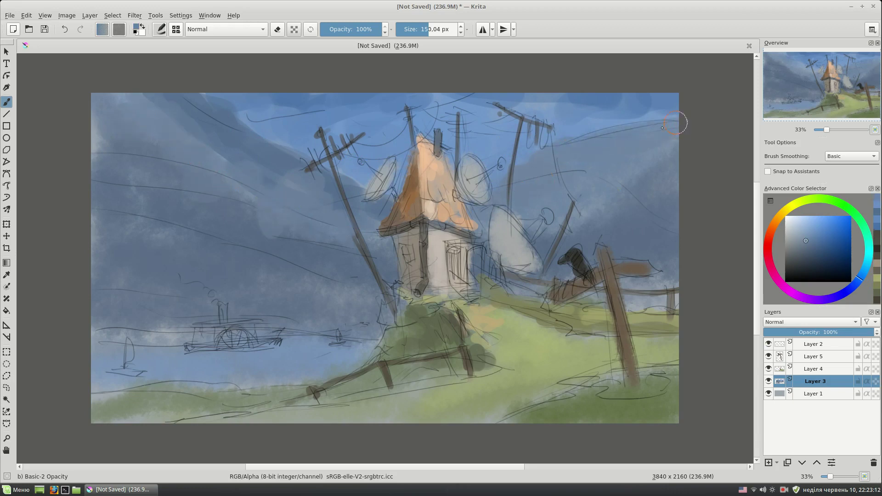
drag(793, 217, 808, 252)
mouse_move(543, 248)
mouse_down()
mouse_move(637, 189)
mouse_move(690, 115)
mouse_up()
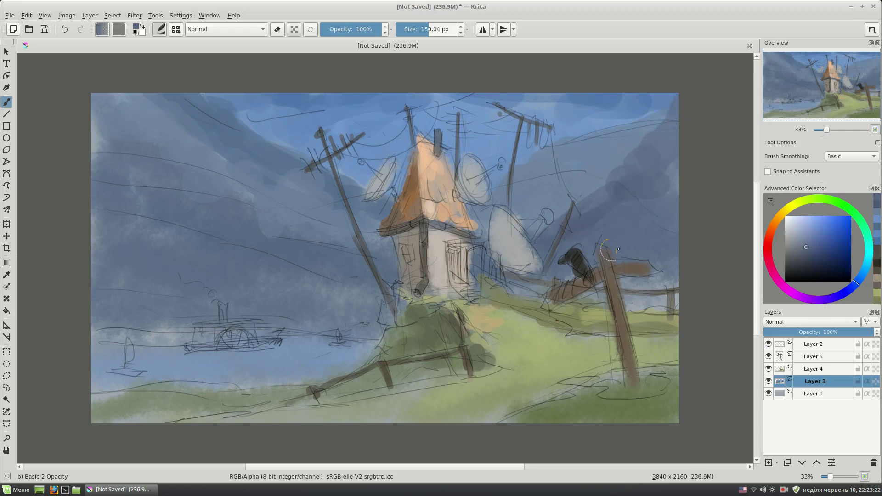
drag(676, 275, 579, 294)
drag(673, 175, 587, 259)
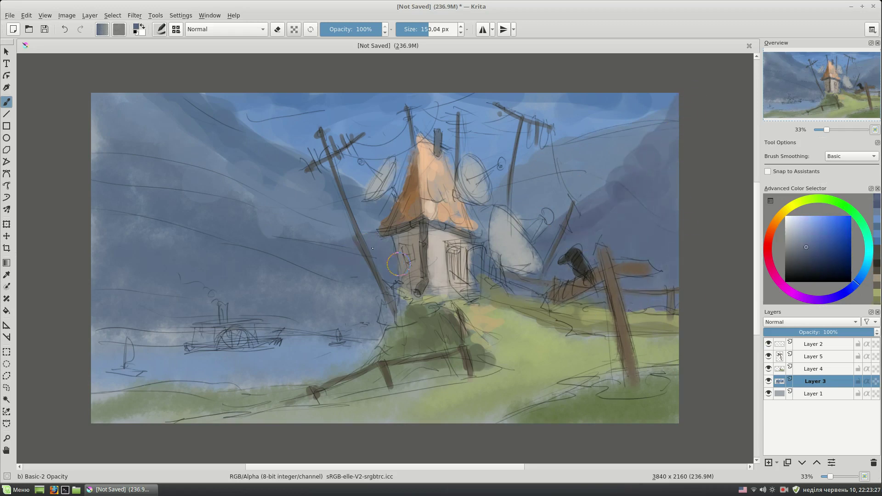
Darken the left sky with a blue-grey band down to the hill and above the steamboat
drag(267, 223, 106, 120)
mouse_move(138, 156)
mouse_down()
mouse_move(290, 244)
mouse_move(263, 250)
mouse_up()
drag(215, 225, 258, 234)
drag(212, 156, 106, 235)
mouse_move(230, 271)
mouse_down()
mouse_move(65, 219)
mouse_move(391, 299)
mouse_up()
mouse_move(203, 288)
mouse_down()
mouse_move(315, 315)
mouse_move(245, 322)
mouse_move(87, 311)
mouse_up()
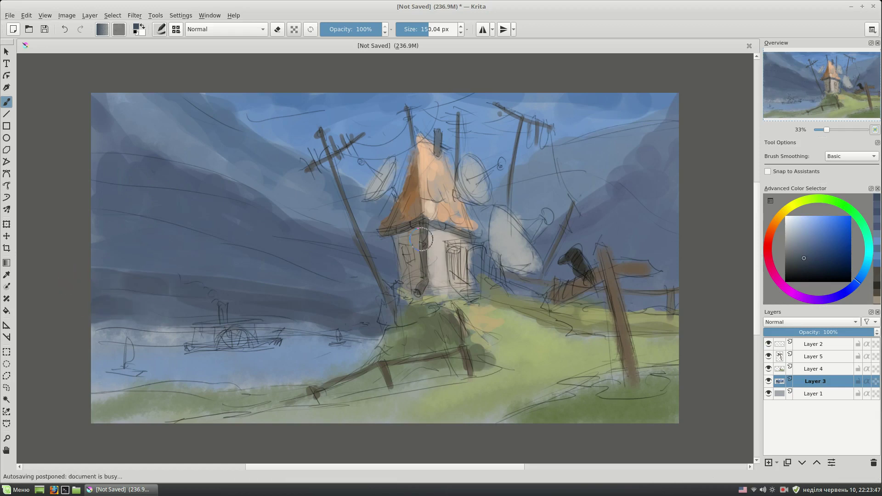
Paint a dark horizon line left of the steamboat and light grey clouds above it
ctrl+click(197, 347)
click(800, 247)
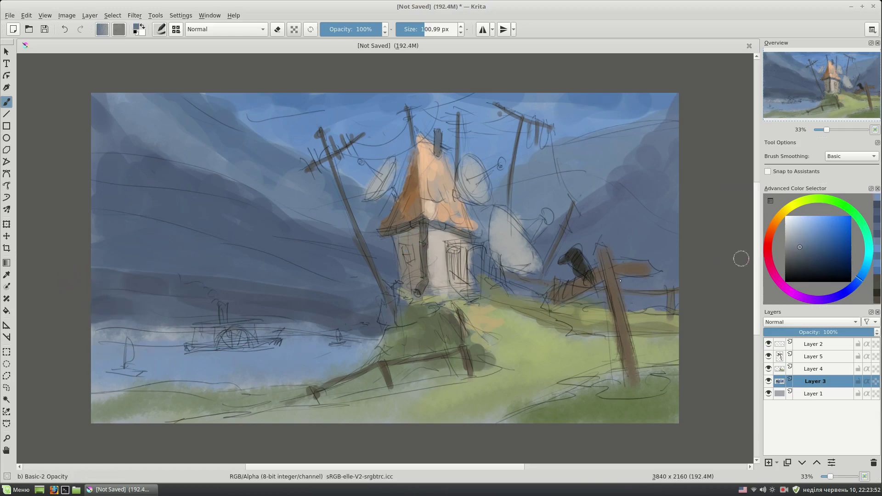
drag(96, 333, 356, 327)
mouse_move(292, 307)
mouse_down()
mouse_move(317, 318)
mouse_move(257, 310)
mouse_up()
shift+drag(436, 211, 447, 152)
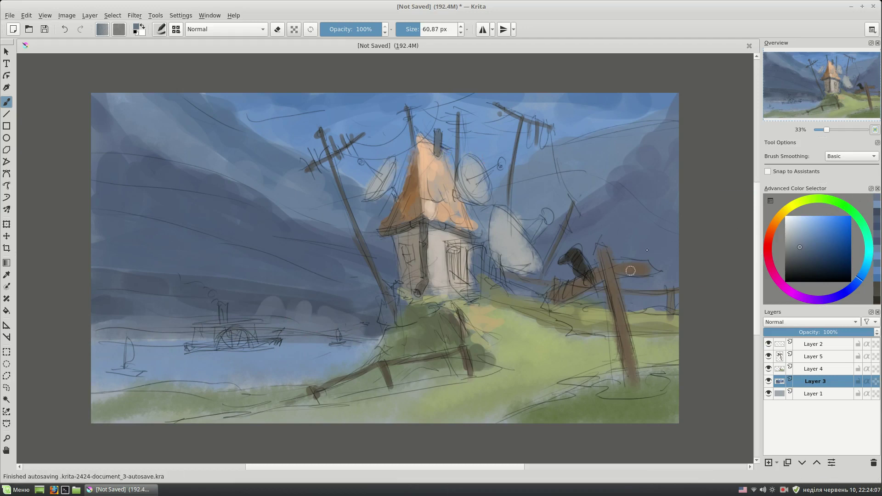
Repaint the left river band with muted green, light blue at the water's edge, and blue
ctrl+click(344, 358)
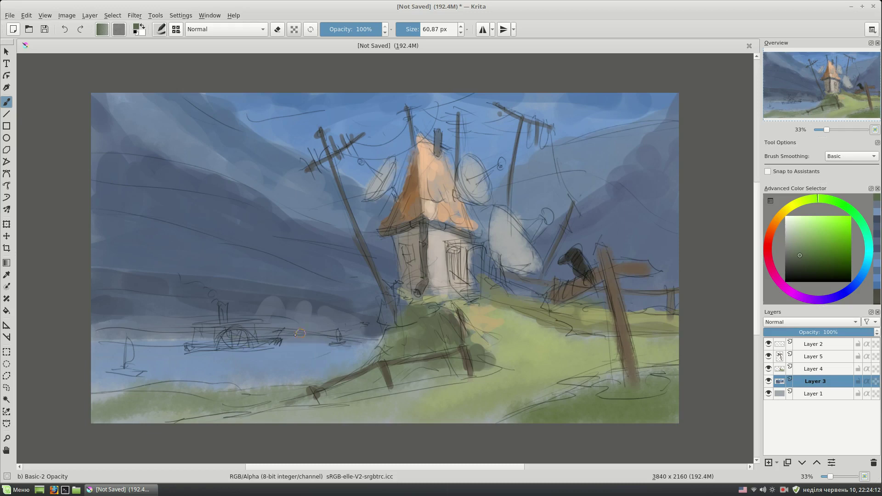
mouse_move(278, 318)
mouse_down()
mouse_move(83, 324)
mouse_move(322, 327)
mouse_up()
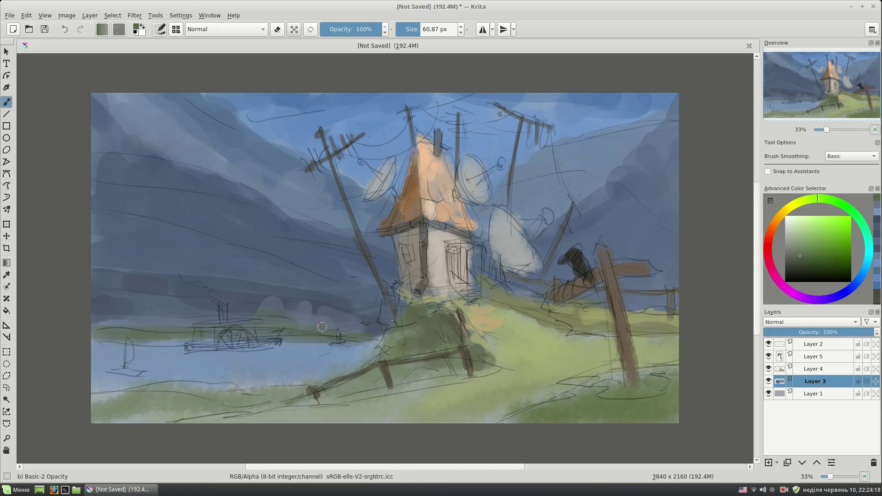
ctrl+click(294, 356)
drag(322, 375, 242, 379)
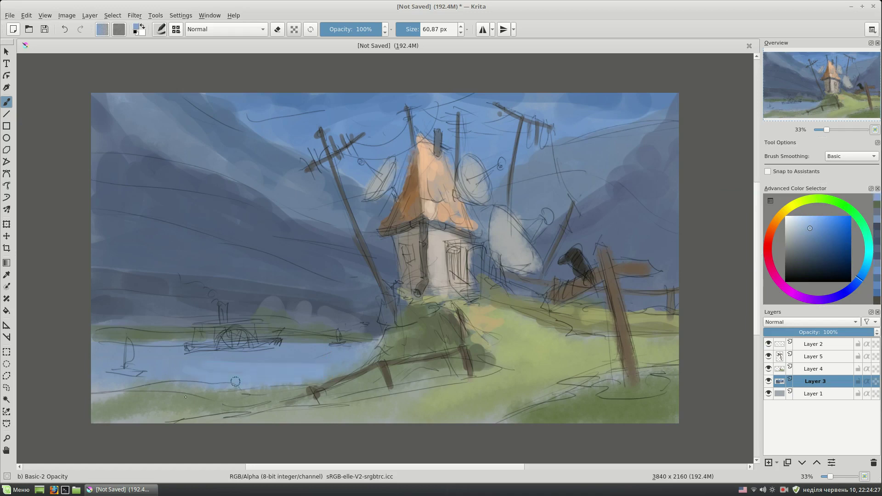
click(807, 247)
drag(372, 347, 189, 351)
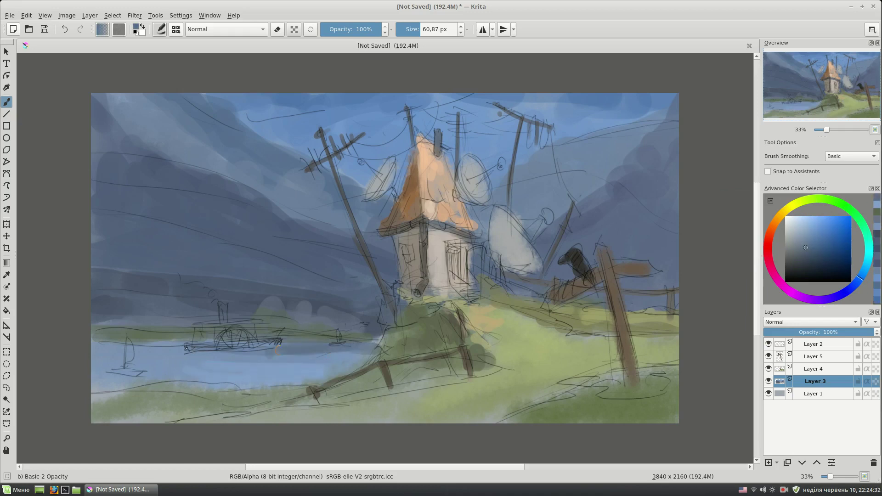
drag(269, 348, 92, 354)
drag(262, 363, 133, 347)
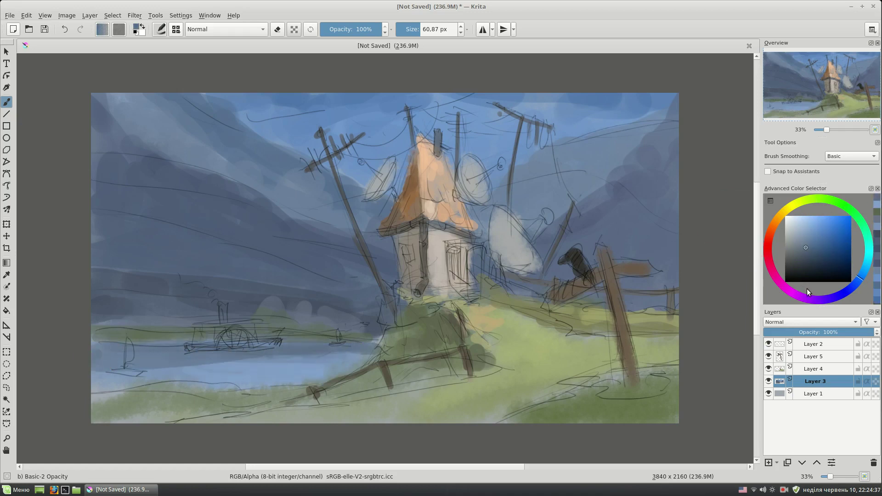
On Layer 4, paint light, darker and deepest greens along the bottom grass
click(813, 369)
ctrl+click(138, 395)
drag(135, 393, 94, 395)
mouse_move(184, 391)
mouse_down()
mouse_move(259, 392)
mouse_move(350, 367)
mouse_up()
ctrl+click(246, 385)
drag(227, 395, 419, 373)
drag(322, 397, 432, 382)
mouse_move(230, 393)
mouse_down()
mouse_move(173, 395)
mouse_move(276, 411)
mouse_up()
click(792, 259)
mouse_move(351, 376)
mouse_down()
mouse_move(322, 377)
mouse_move(388, 353)
mouse_move(396, 334)
mouse_up()
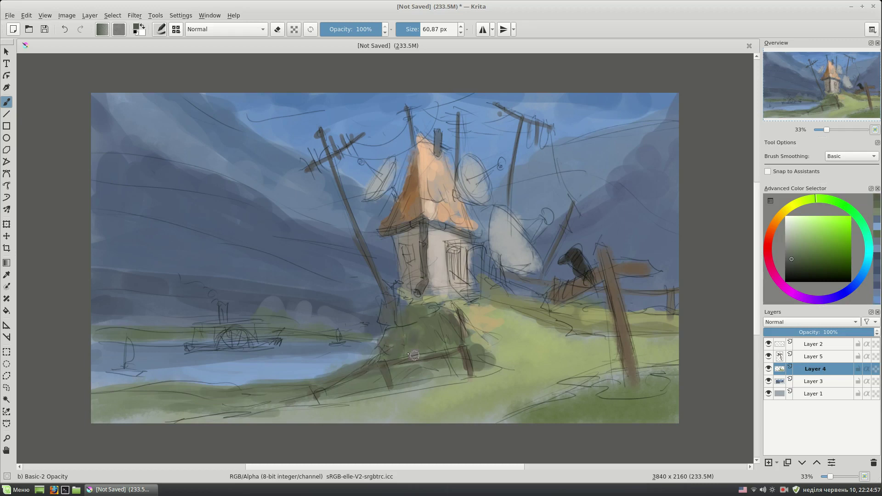
Add a dark blue stroke near the pole base and dark green along the bottom grass
click(850, 289)
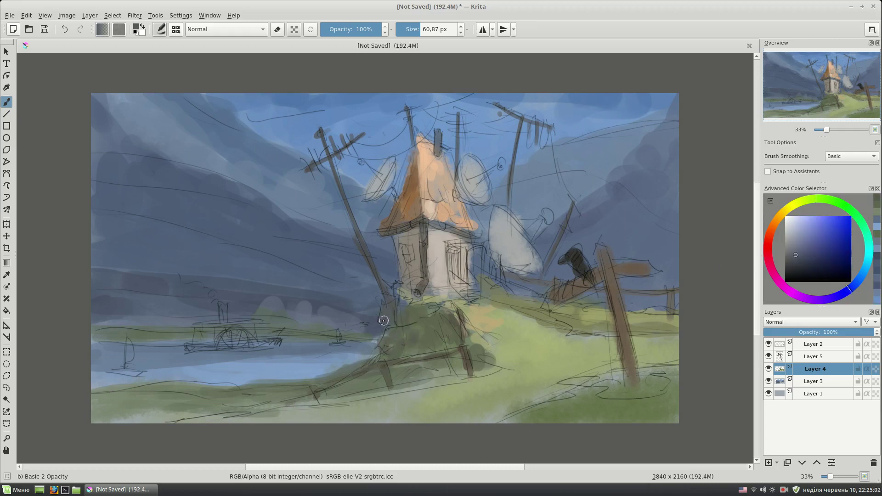
drag(387, 314, 384, 344)
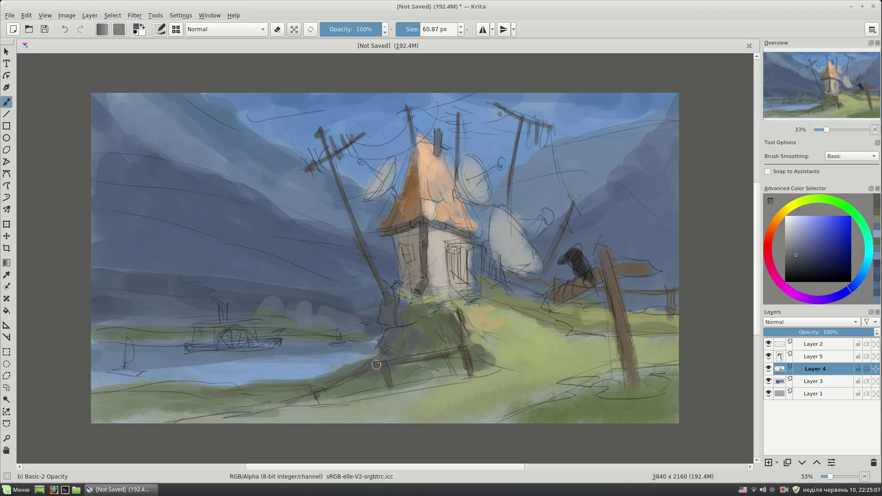
ctrl+click(457, 319)
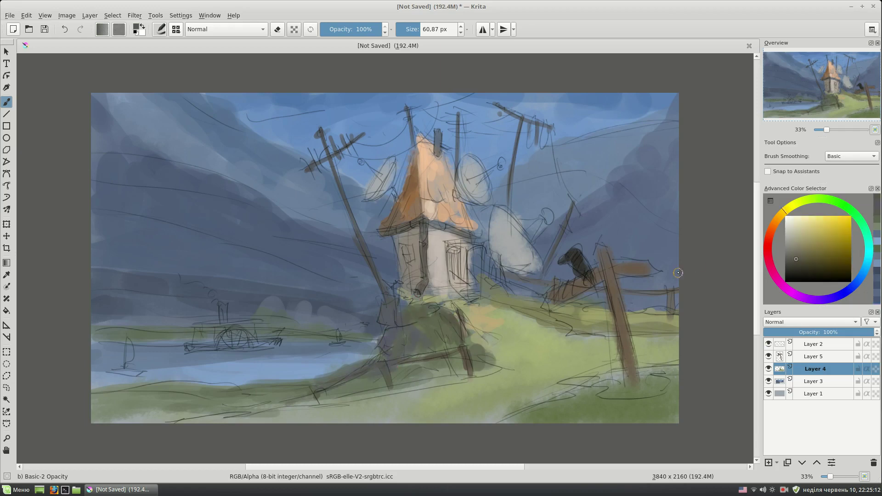
ctrl+click(291, 422)
mouse_move(248, 411)
mouse_down()
mouse_move(142, 423)
mouse_move(325, 406)
mouse_up()
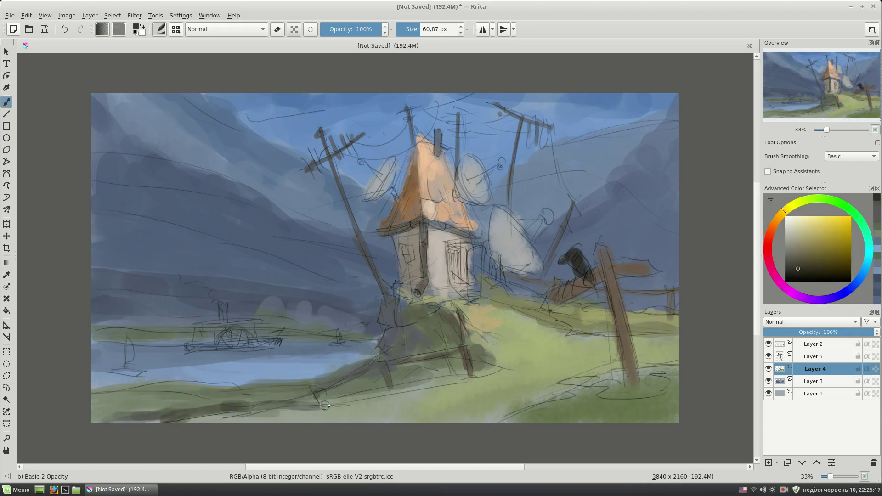
On Layer 3, paint darker green below the boat and a dark tree band across the left
double_click(815, 382)
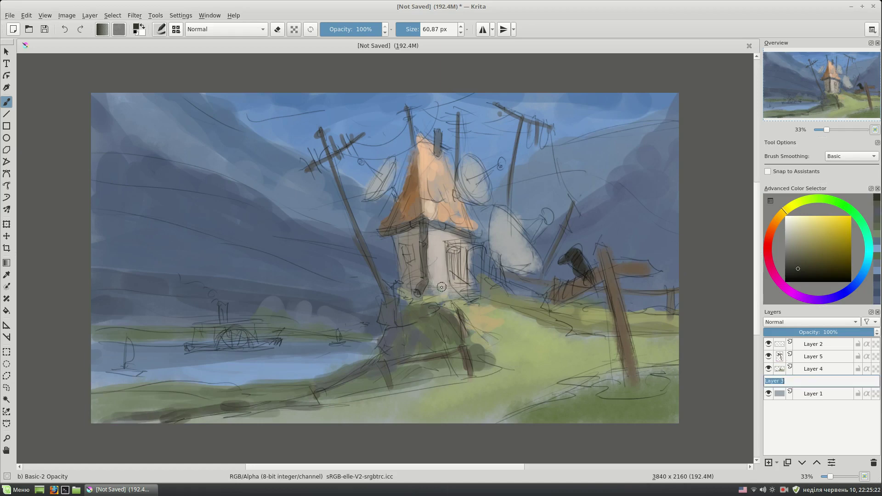
key(Return)
click(811, 199)
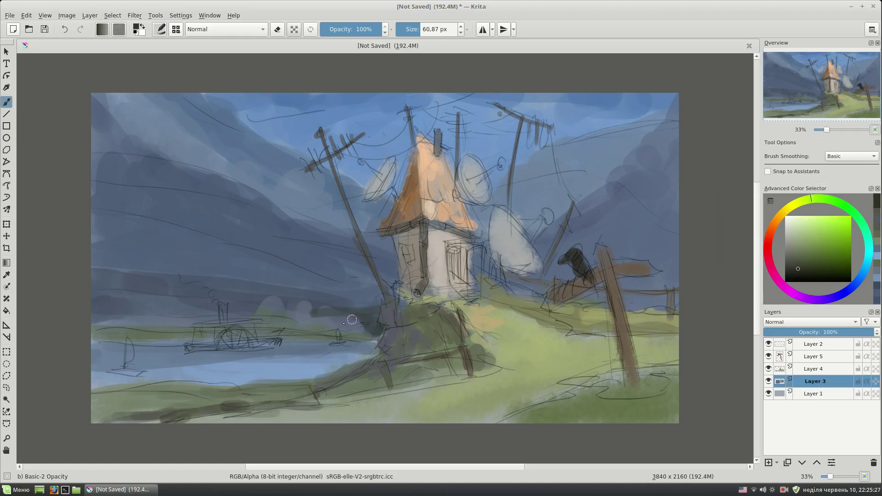
drag(290, 340, 387, 334)
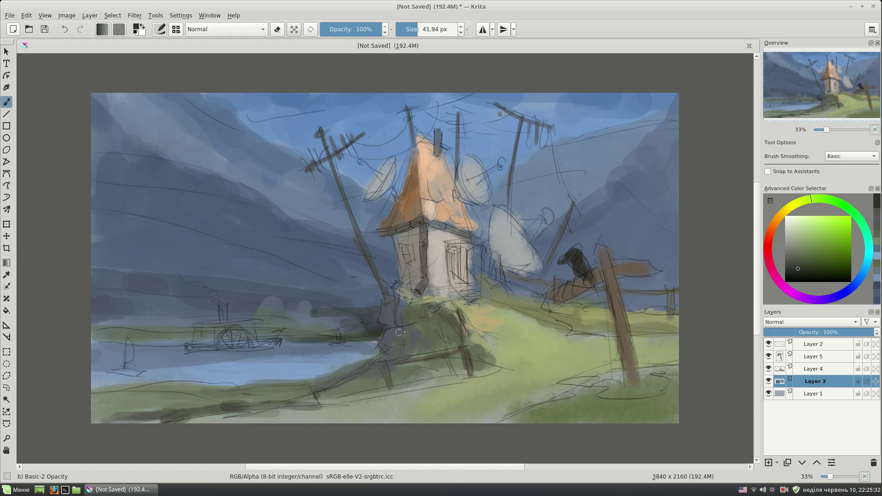
ctrl+click(363, 356)
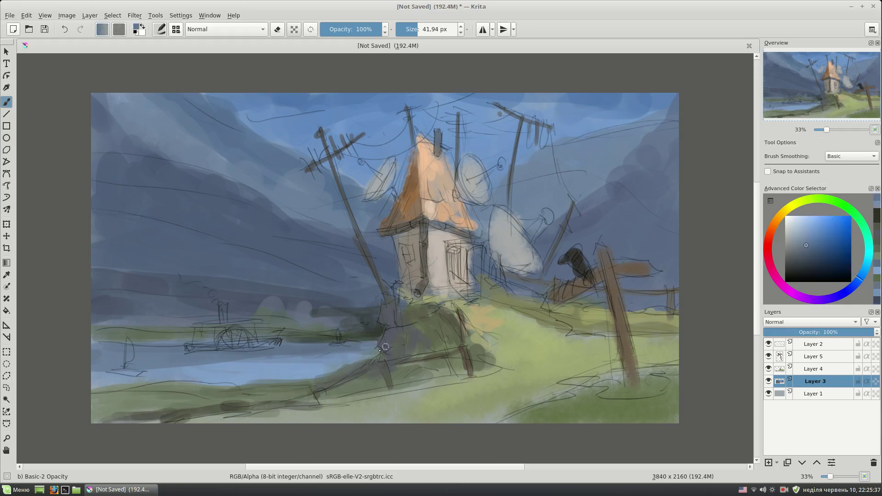
ctrl+click(377, 306)
mouse_move(301, 309)
mouse_down()
mouse_move(114, 276)
mouse_move(140, 294)
mouse_up()
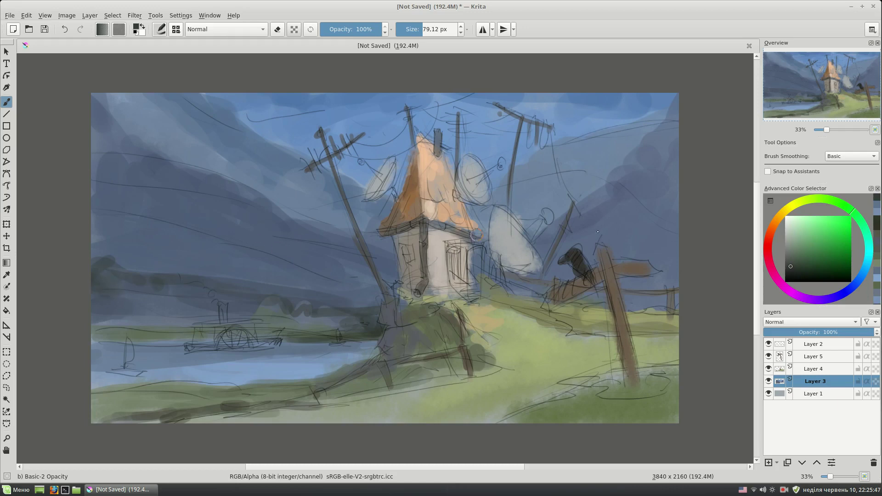
Add a faint yellow-green stroke over the left hills and lighten the dark patch at the edge
click(828, 199)
drag(114, 228, 268, 264)
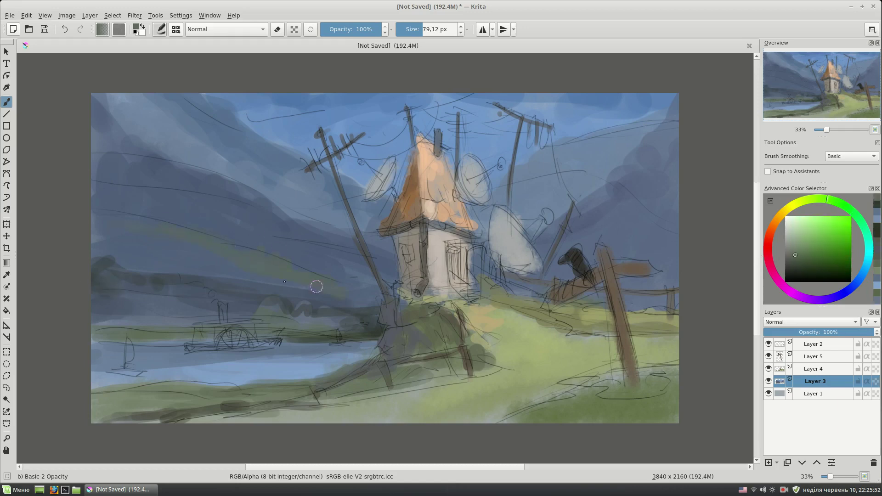
ctrl+click(354, 303)
drag(121, 263, 97, 261)
click(812, 372)
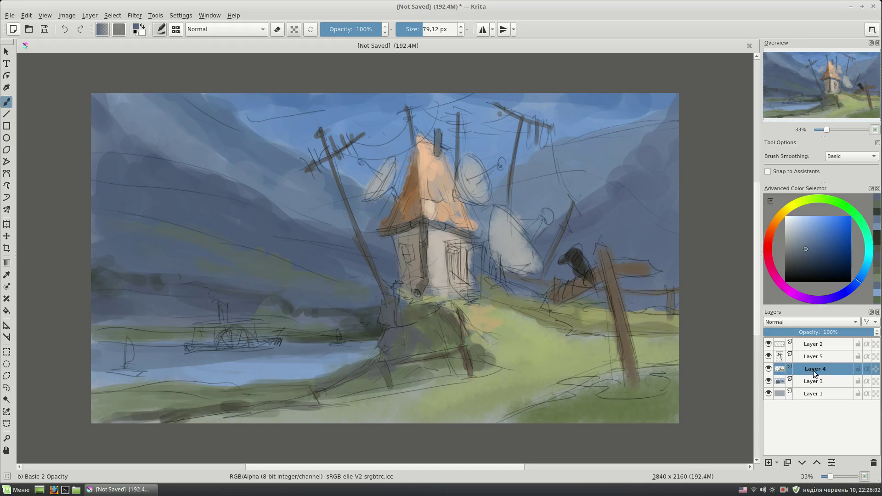
Paint the satellite dishes in light and lighter blues with a smaller brush
click(791, 232)
key([)
drag(499, 208, 497, 253)
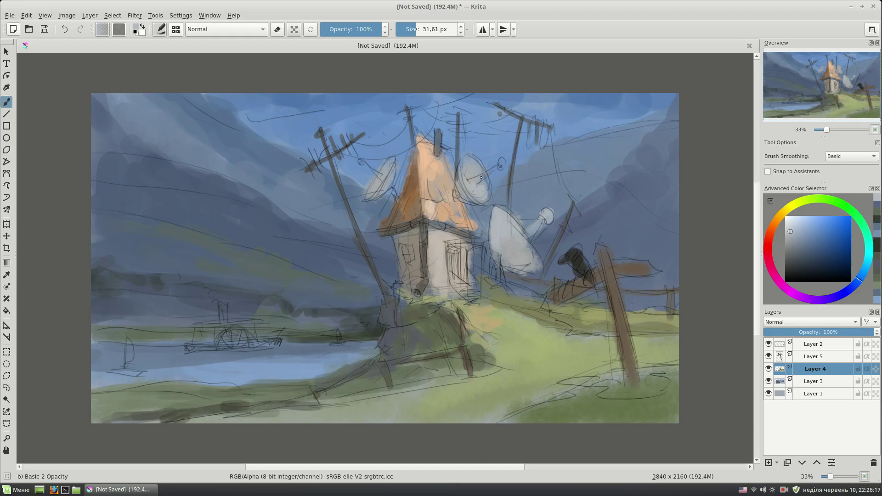
click(793, 224)
drag(378, 199, 368, 188)
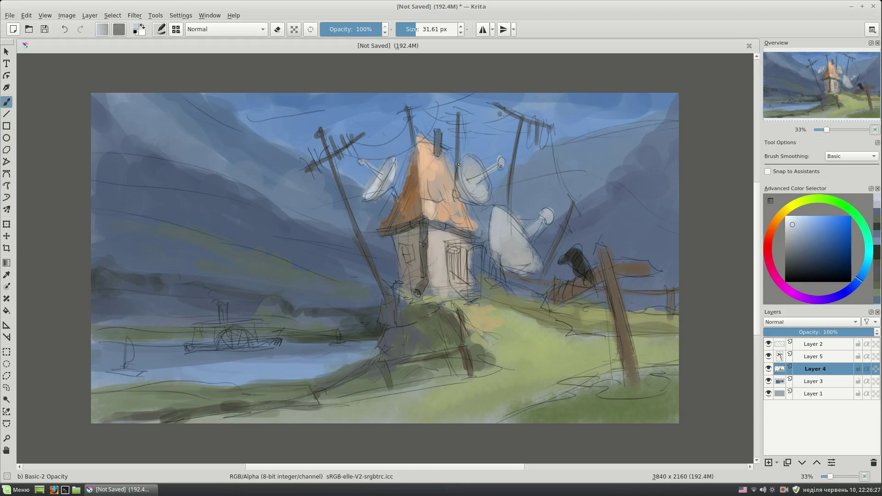
drag(503, 211, 501, 239)
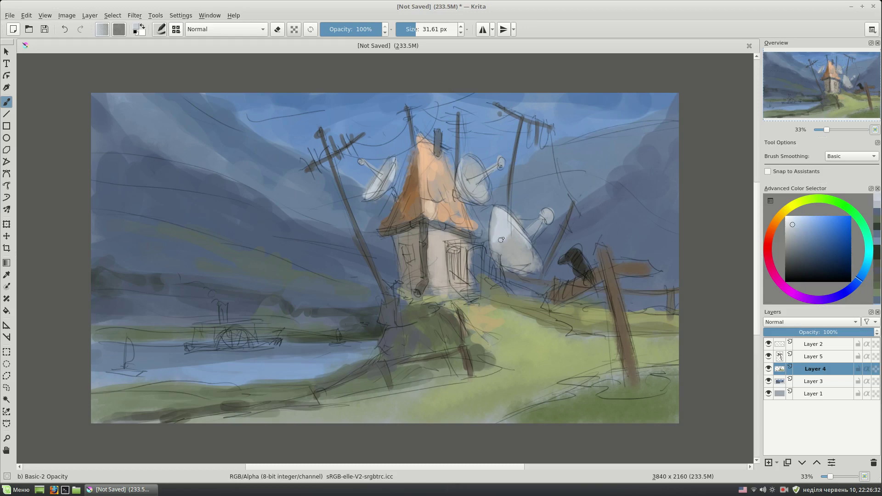
Add orange-brown strokes beside the door and lower Layer 2's opacity to 75%
ctrl+click(413, 205)
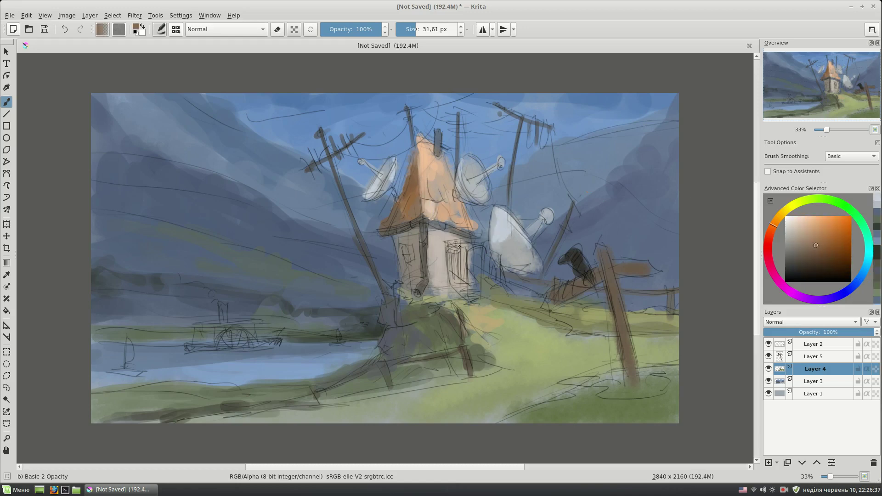
mouse_move(475, 247)
mouse_down()
mouse_move(482, 257)
mouse_move(459, 255)
mouse_up()
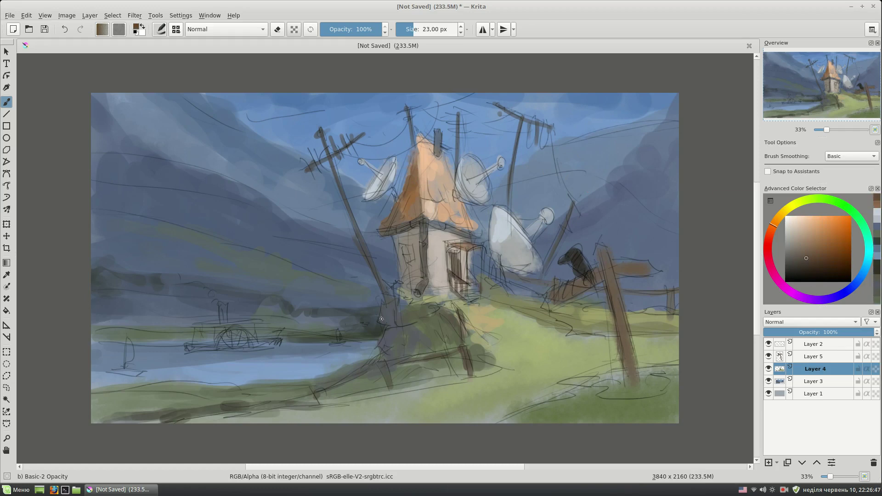
drag(860, 332, 846, 332)
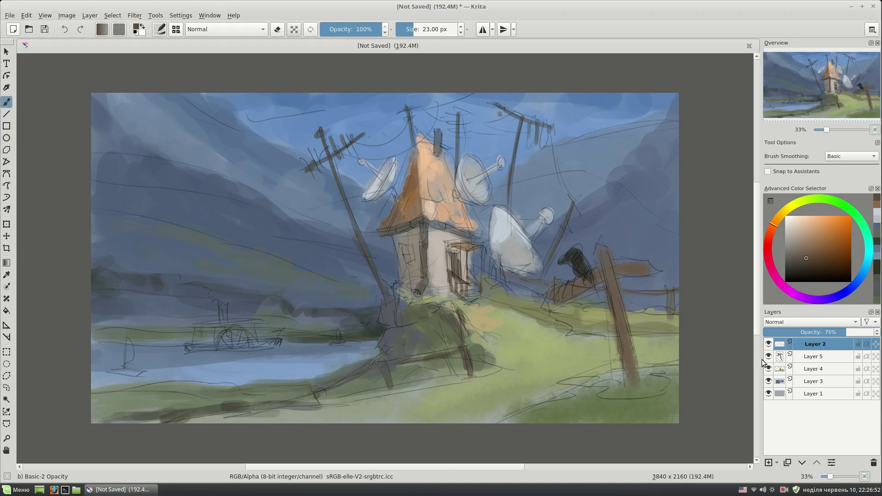
On Layer 5 with a larger brush, sample the pole's brown colour
click(817, 357)
key(bracketright)
click(808, 247)
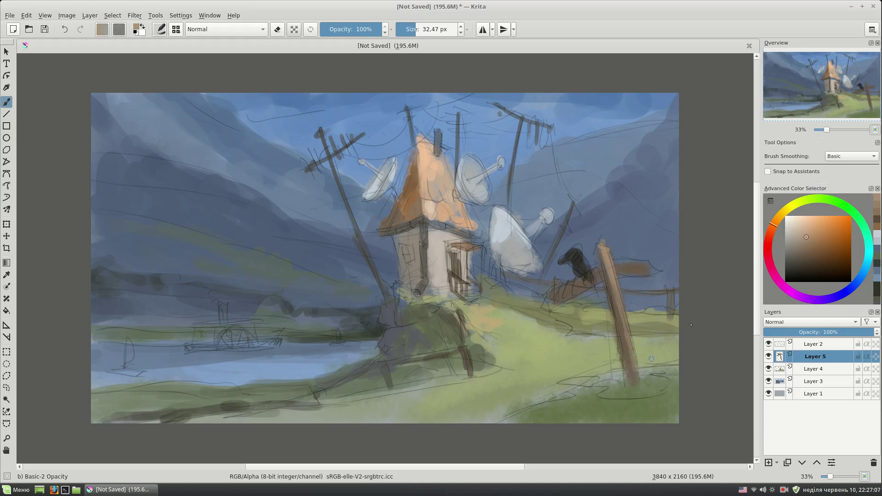
ctrl+click(599, 255)
ctrl+click(600, 256)
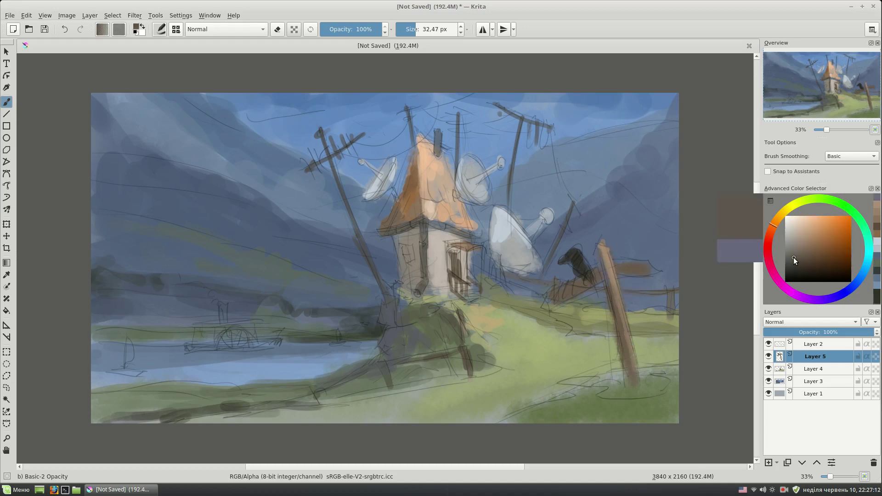
Paint the wooden pole with brown and lighter tan highlight strokes
drag(620, 347, 626, 382)
ctrl+click(628, 343)
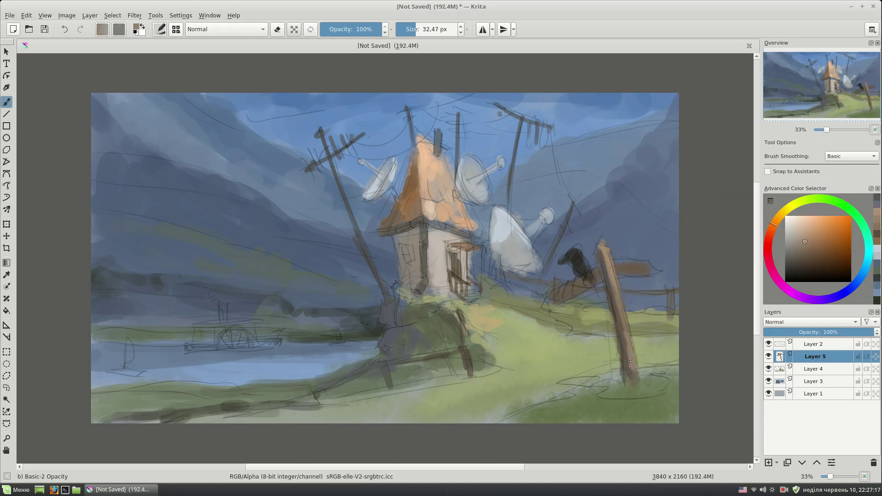
drag(628, 339, 636, 377)
ctrl+click(630, 340)
drag(630, 340, 635, 367)
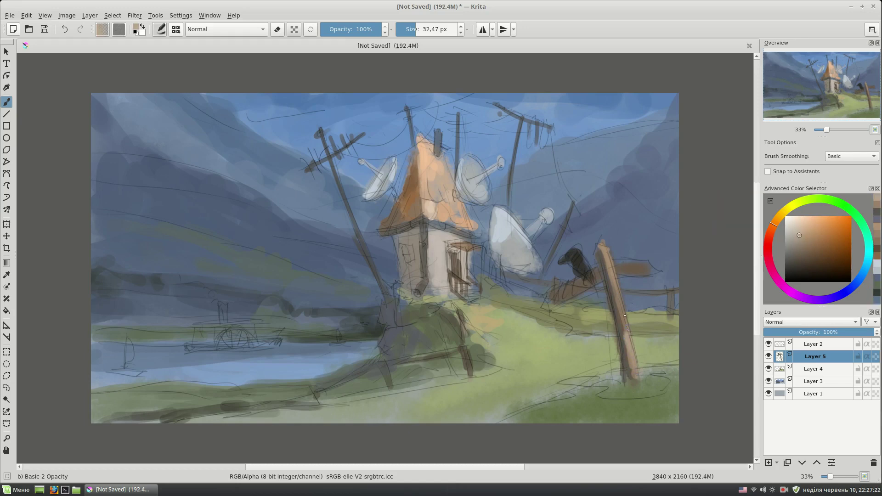
Paint the signpost board dark brown and add lighter brown strokes on its pole
ctrl+click(613, 256)
drag(649, 266, 616, 269)
ctrl+click(588, 281)
ctrl+click(602, 271)
mouse_move(600, 267)
mouse_down()
mouse_move(601, 281)
mouse_move(550, 296)
mouse_up()
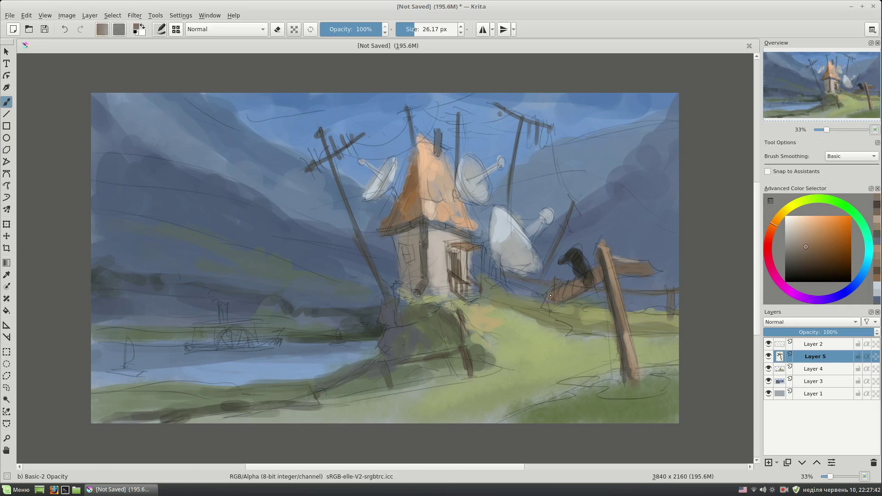
Darken the bird shape beside the signpost with dark blue-violet
ctrl+click(578, 253)
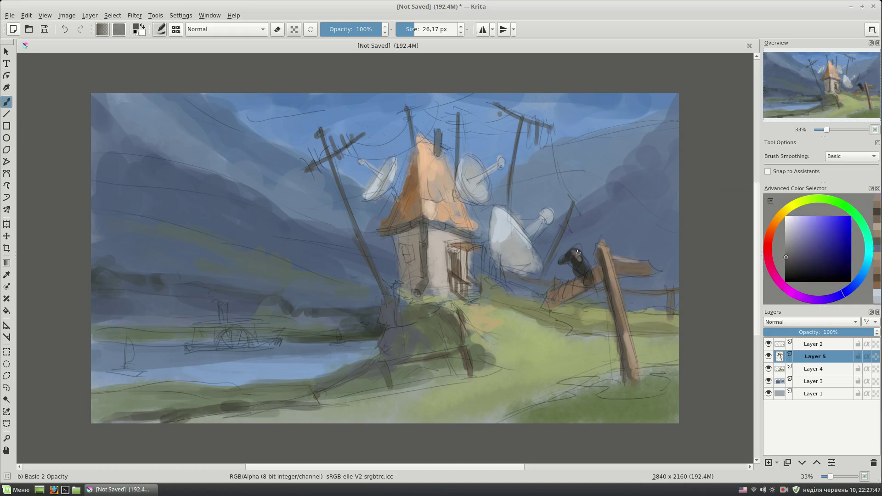
drag(583, 270, 588, 278)
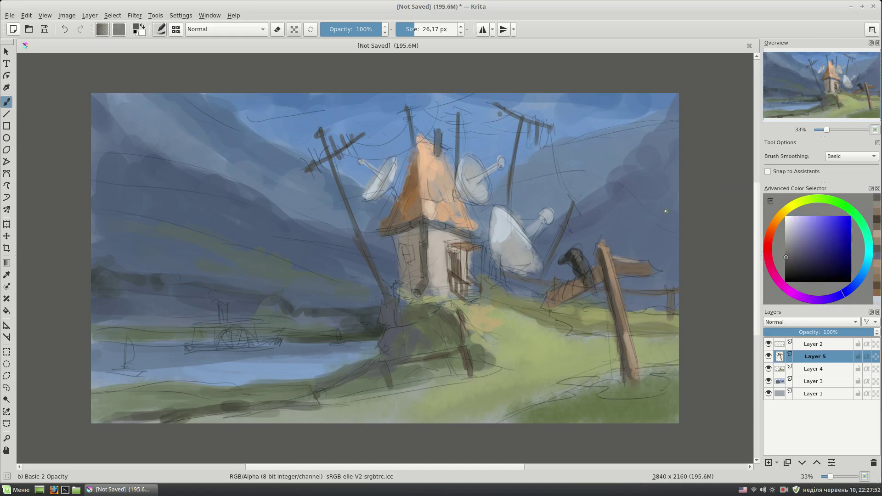
shift+drag(594, 172, 654, 175)
click(816, 384)
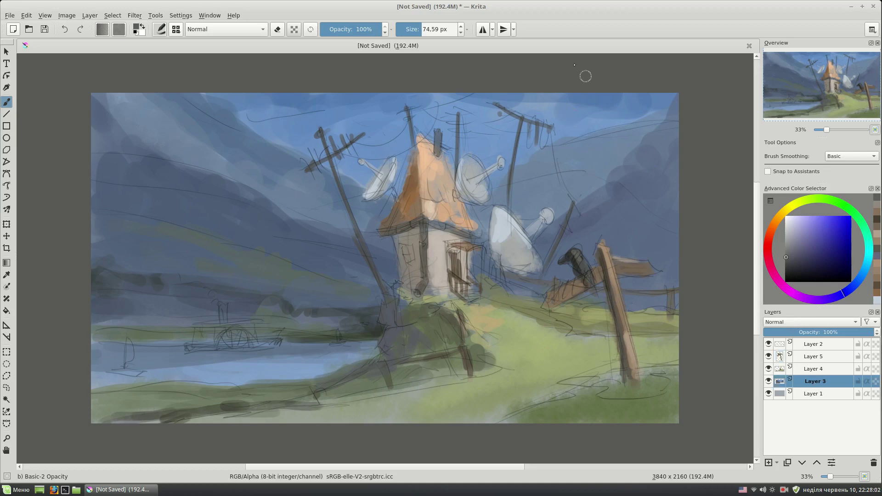
Dab light blue at the top of the sky, try the Texture Big brush, and sample sky blues
ctrl+click(513, 94)
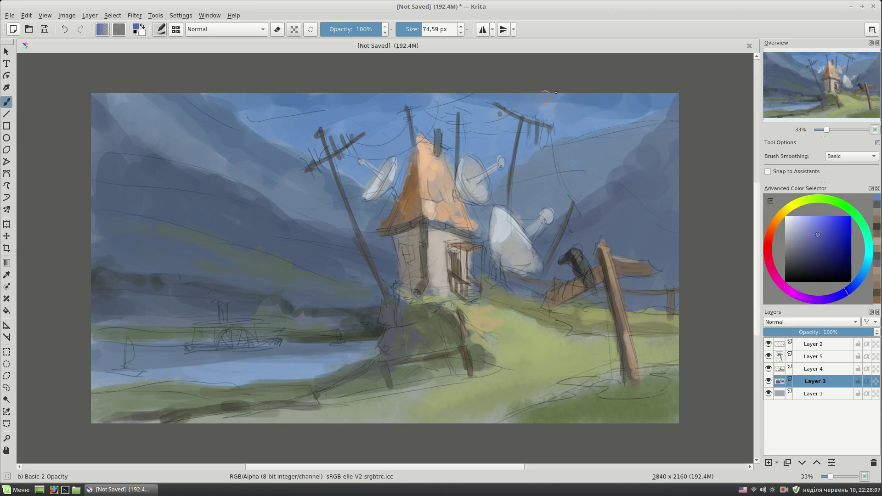
drag(545, 97, 538, 105)
right_click(510, 152)
click(176, 29)
click(285, 69)
click(810, 226)
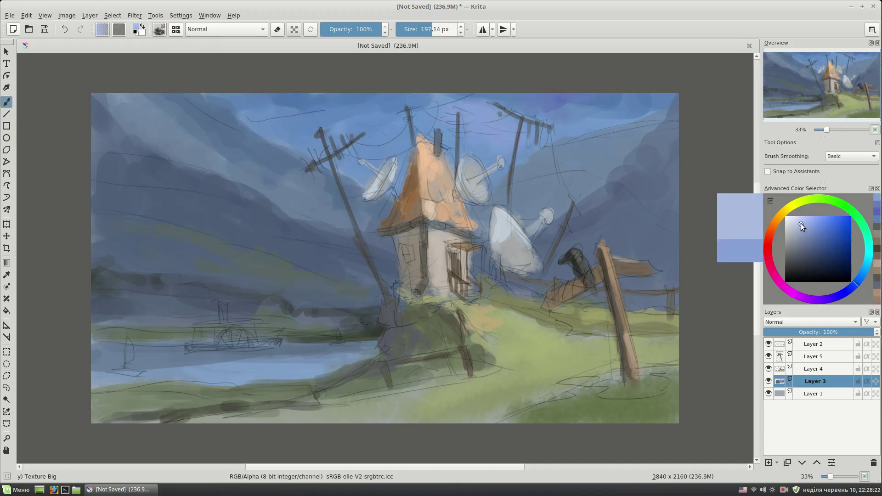
ctrl+click(479, 122)
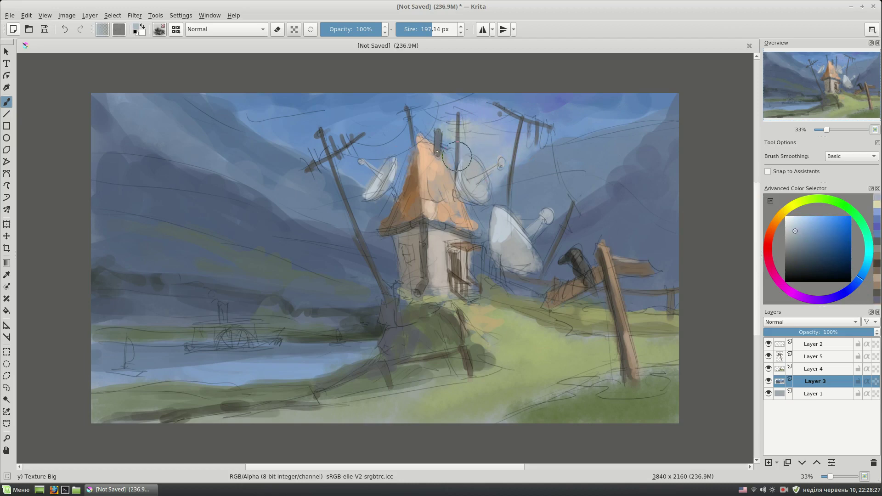
ctrl+click(571, 114)
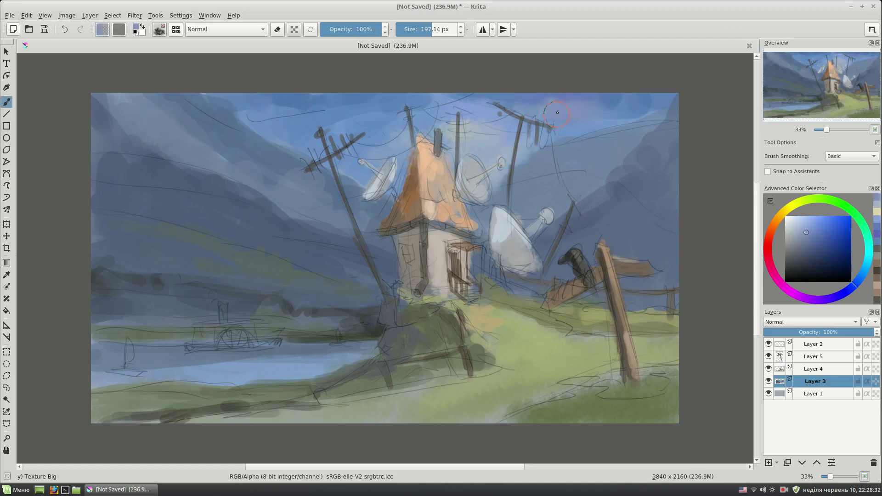
ctrl+click(357, 119)
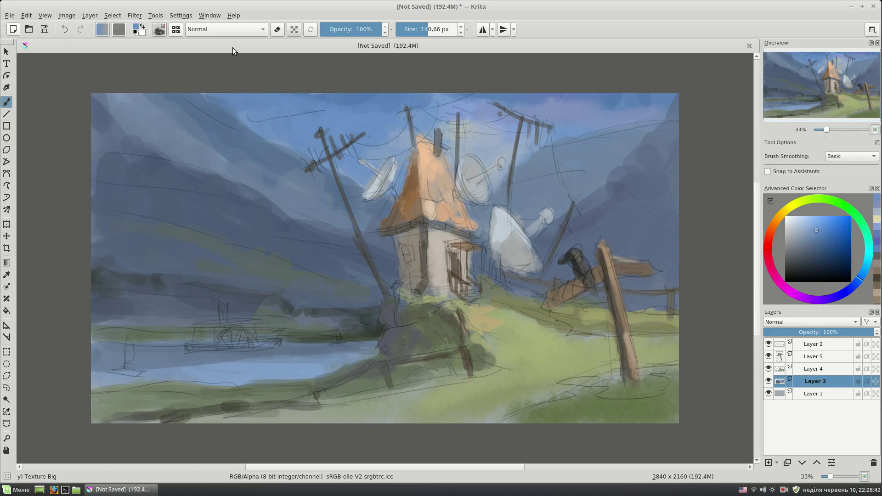
With the Basic-2 Opacity brush, paint light blue left of the antenna and darker blue right of it
right_click(410, 195)
click(342, 181)
drag(304, 174, 333, 214)
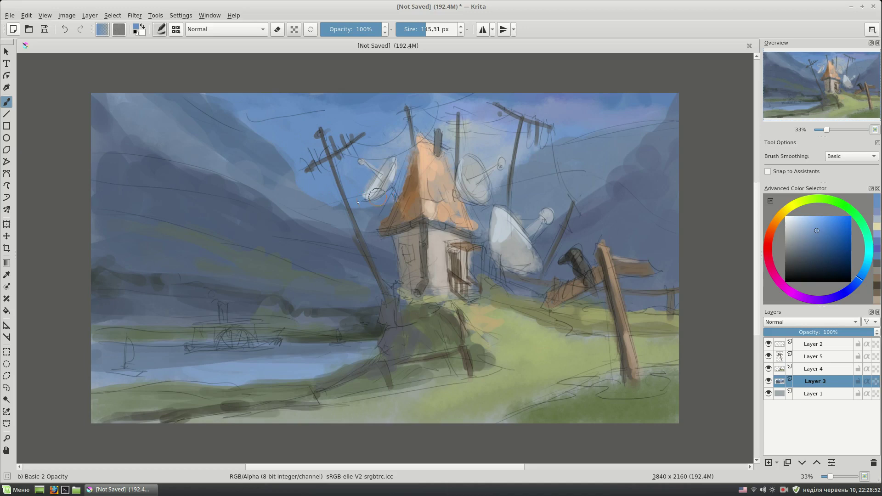
drag(267, 138, 310, 184)
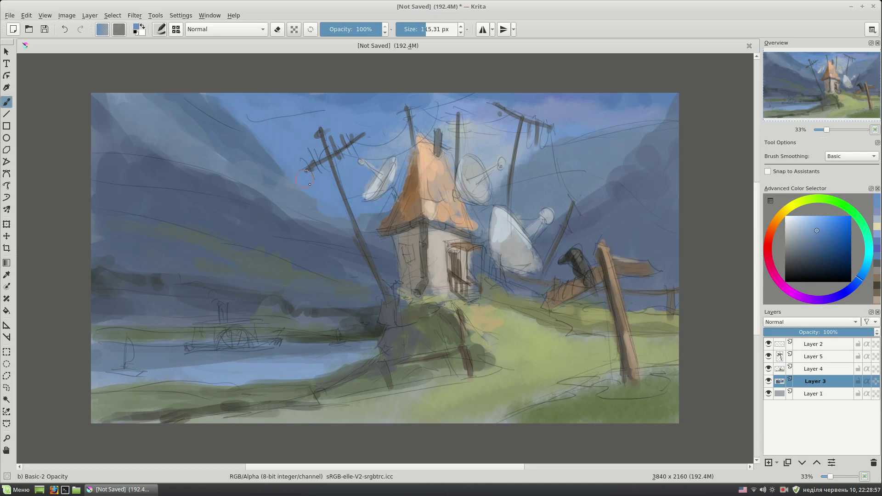
ctrl+click(374, 248)
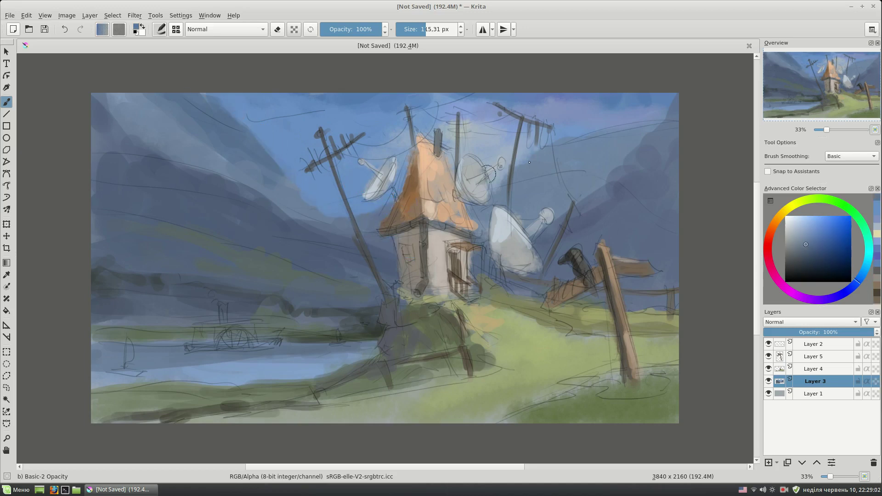
drag(488, 181, 533, 162)
click(805, 250)
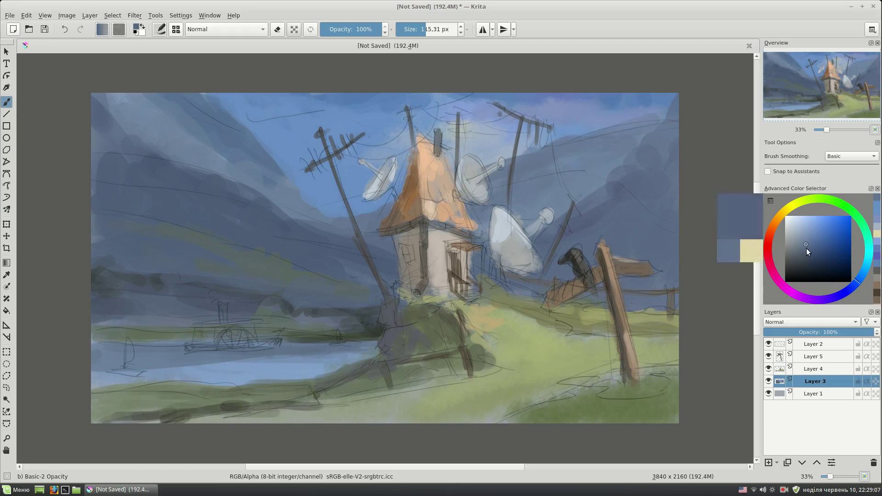
mouse_move(510, 194)
mouse_down()
mouse_move(597, 184)
mouse_move(634, 158)
mouse_move(516, 254)
mouse_up()
Paint dark blue over the right sky and mountain, then lighter blue on its right edge
click(806, 256)
ctrl+click(643, 186)
drag(639, 157, 671, 101)
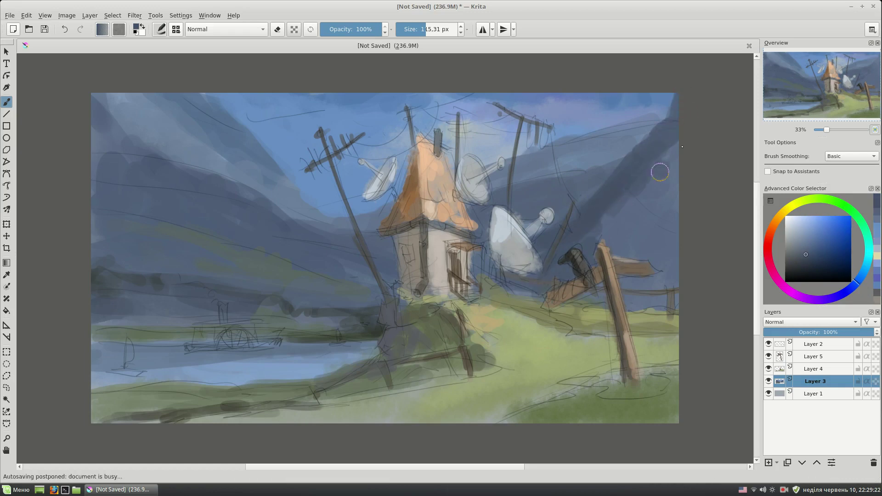
drag(671, 138, 623, 268)
ctrl+click(658, 269)
drag(671, 239, 667, 188)
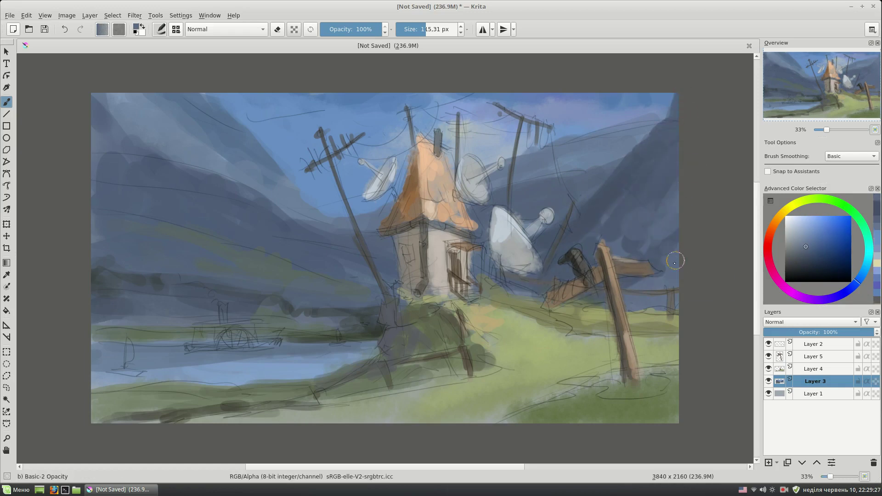
With a smaller brush, stroke the upper-right mountain edge and sample light orange from the house
key(bracketleft)
ctrl+click(629, 133)
drag(625, 126, 664, 107)
ctrl+click(622, 168)
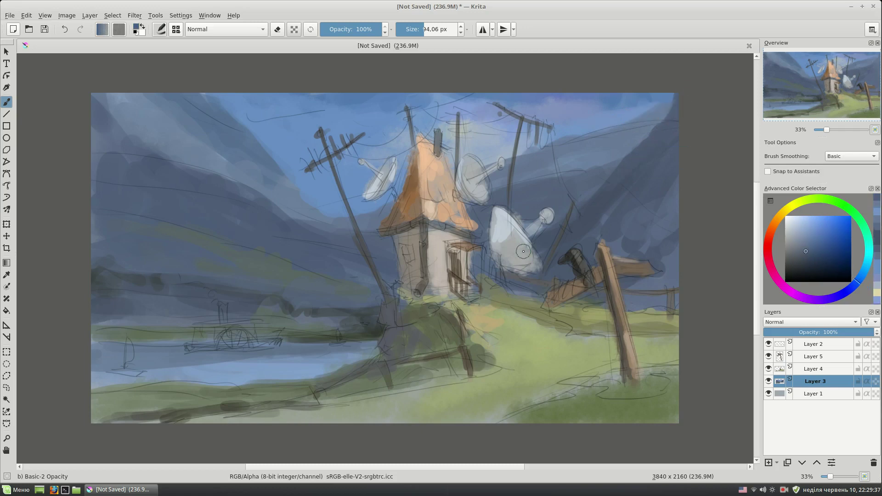
key(bracketleft)
ctrl+click(415, 237)
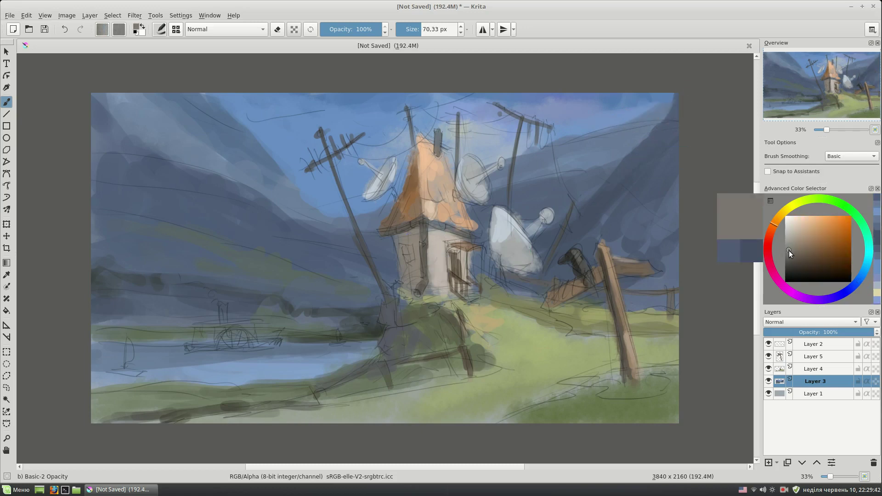
click(801, 371)
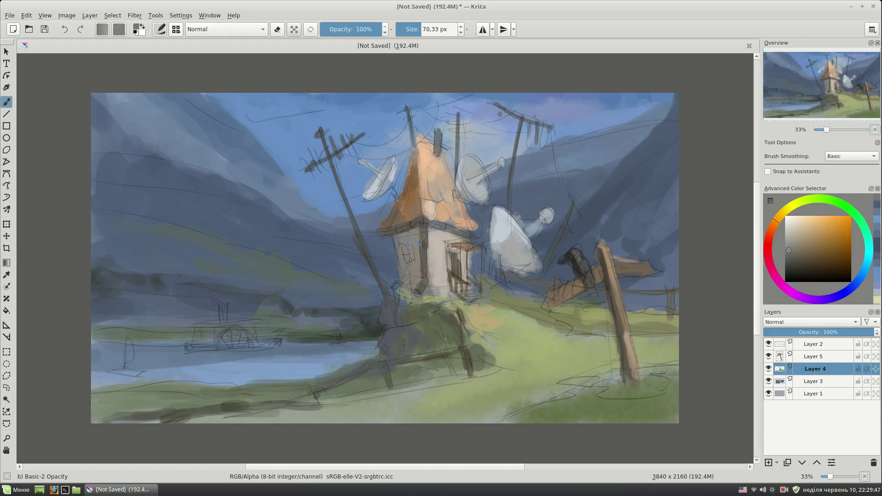
Darken the house window and add dark green at the wooden pole's base
key(bracketleft)
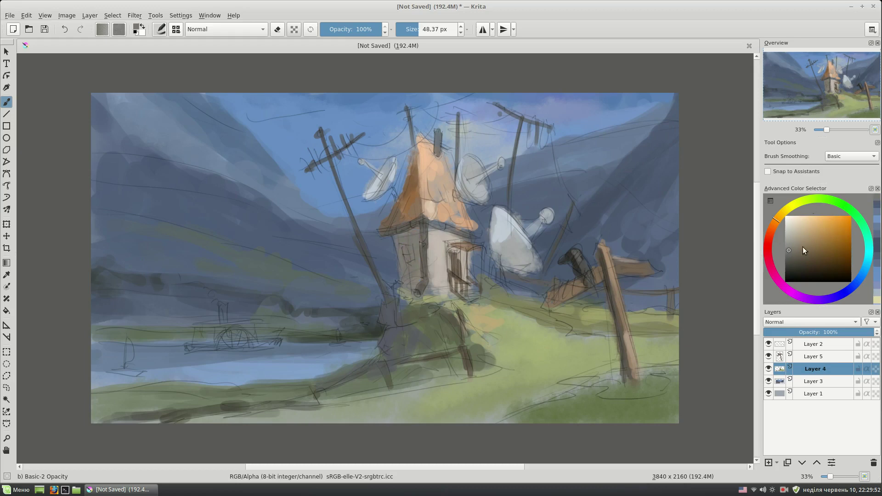
ctrl+click(408, 252)
drag(406, 249, 410, 258)
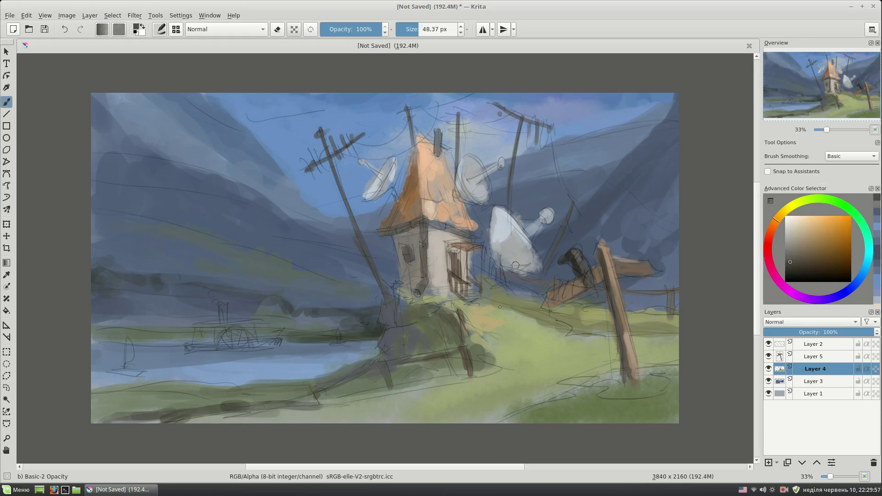
click(818, 358)
mouse_move(630, 375)
mouse_down()
mouse_move(584, 384)
mouse_move(626, 370)
mouse_up()
On Layer 4, brush light yellow-green strokes across the lower ground
click(795, 240)
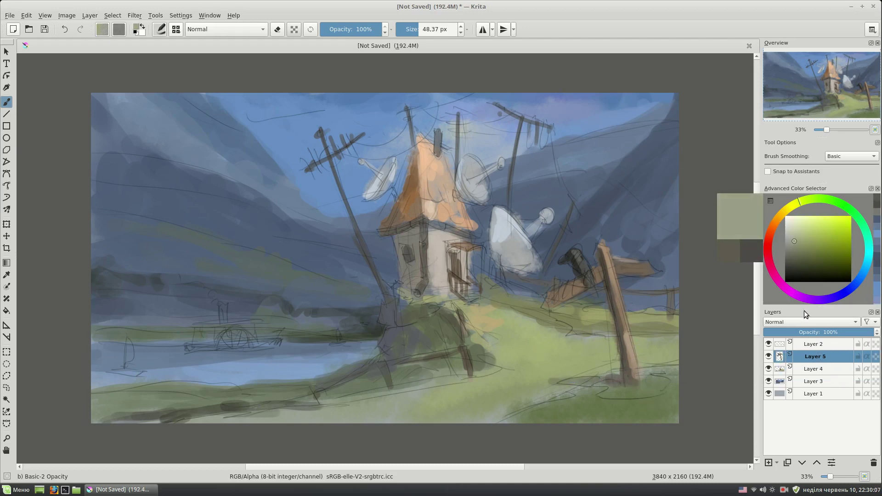
click(814, 369)
key(bracketright)
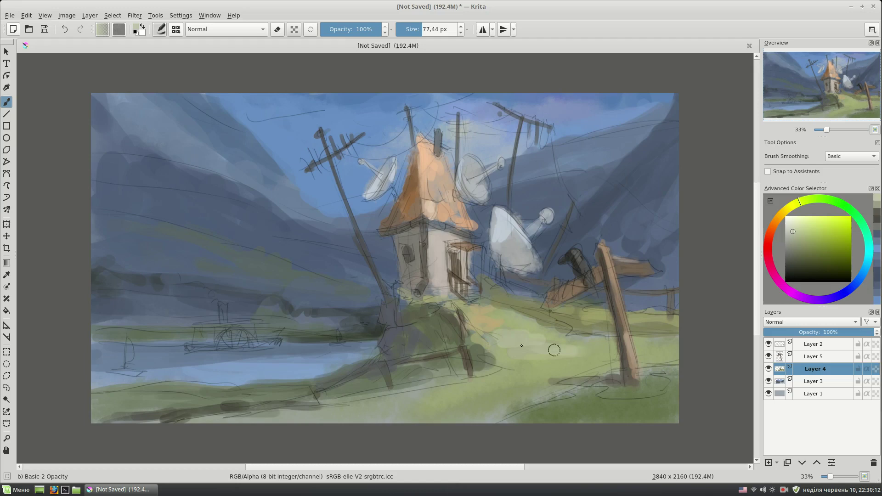
click(794, 232)
mouse_move(540, 354)
mouse_down()
mouse_move(611, 357)
mouse_move(415, 408)
mouse_up()
drag(515, 370, 460, 409)
key(bracketleft)
drag(534, 397, 497, 412)
Shade the ground near the right post with darker olive green
click(802, 248)
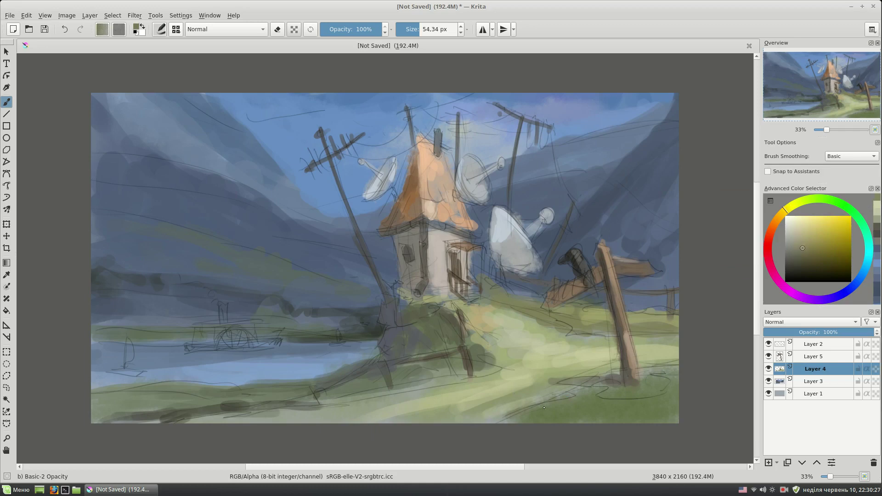
drag(633, 386, 599, 396)
mouse_move(671, 386)
mouse_down()
mouse_move(603, 402)
mouse_move(561, 426)
mouse_up()
ctrl+click(601, 405)
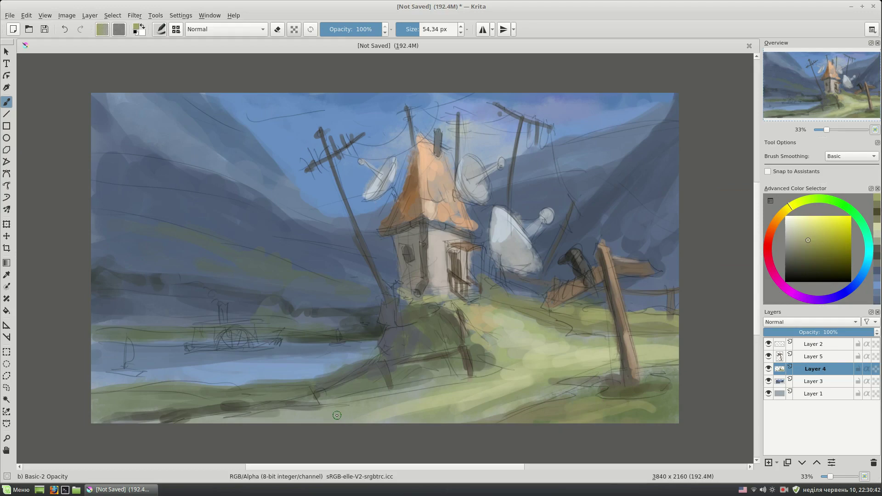
click(822, 358)
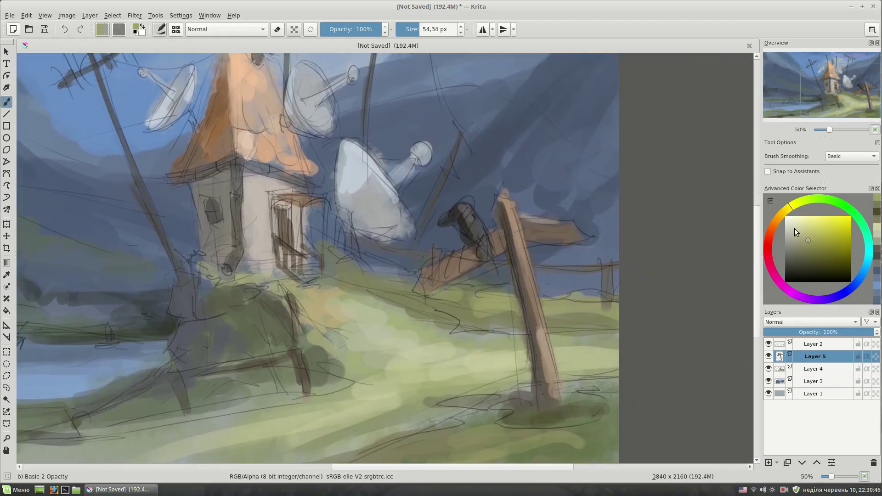
drag(795, 228, 813, 213)
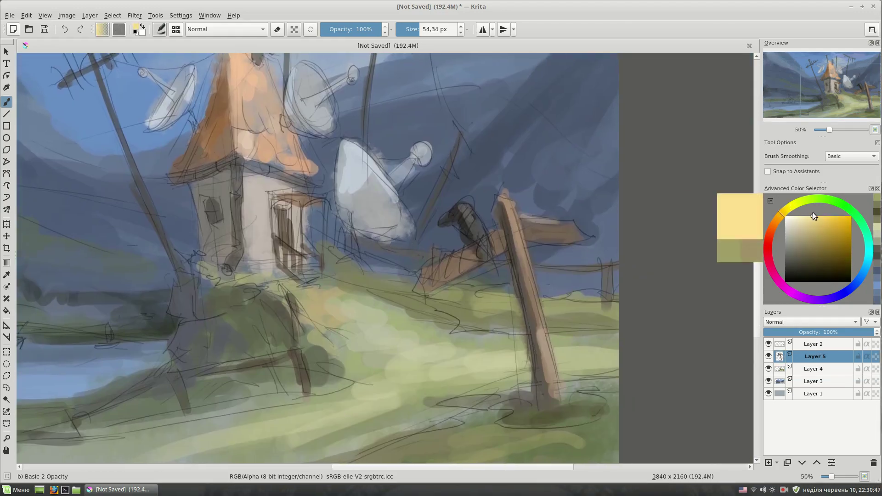
Dab peach paint onto the top of the signpost
click(776, 221)
drag(503, 200, 520, 269)
key(e)
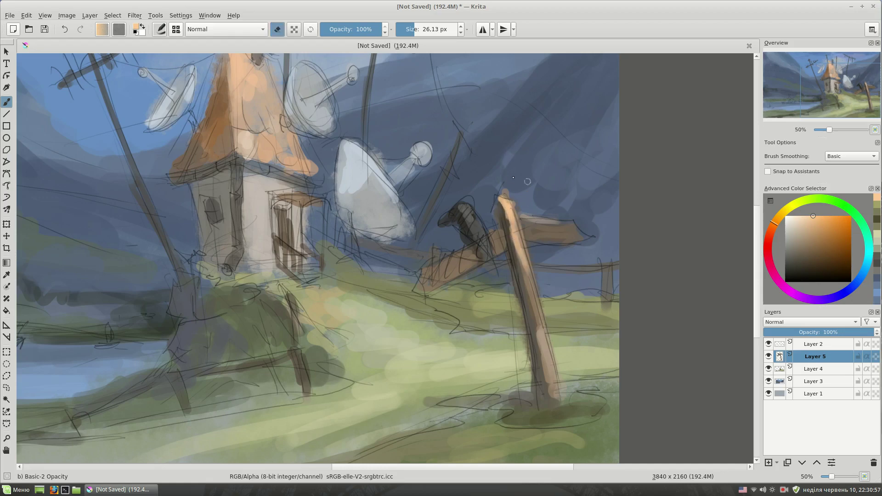
key(e)
click(792, 250)
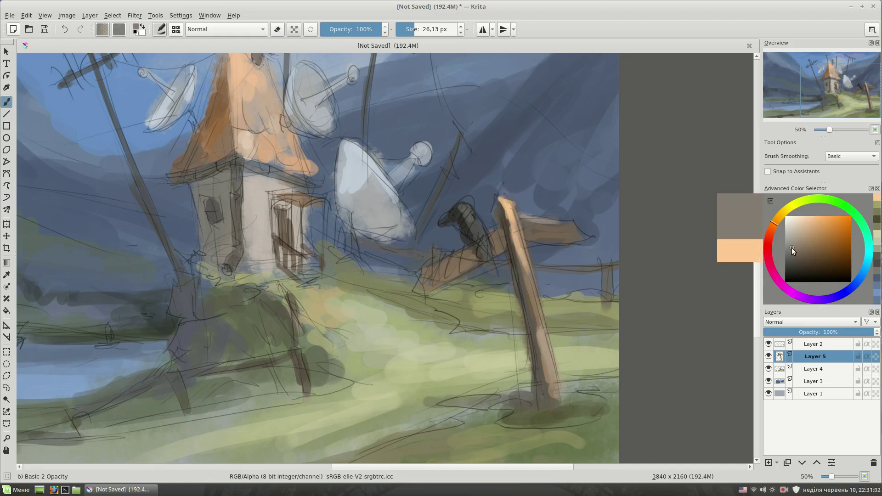
click(786, 260)
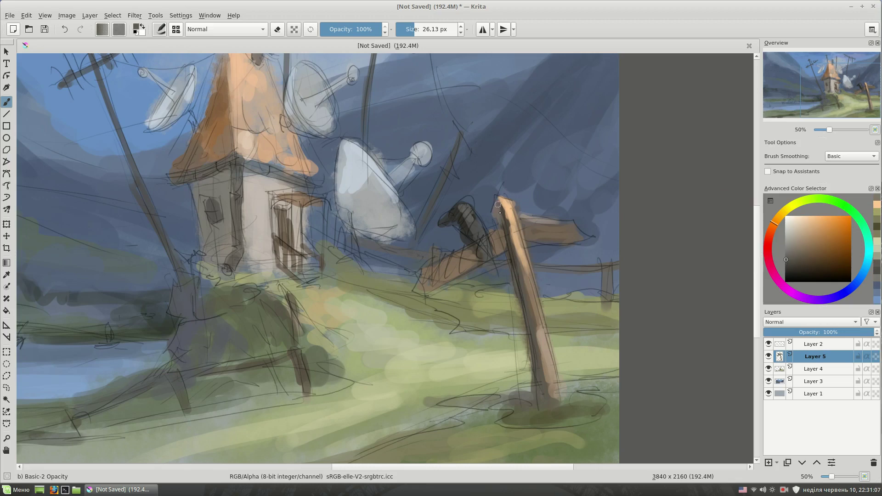
Paint light tan strokes across the signboard
ctrl+click(521, 220)
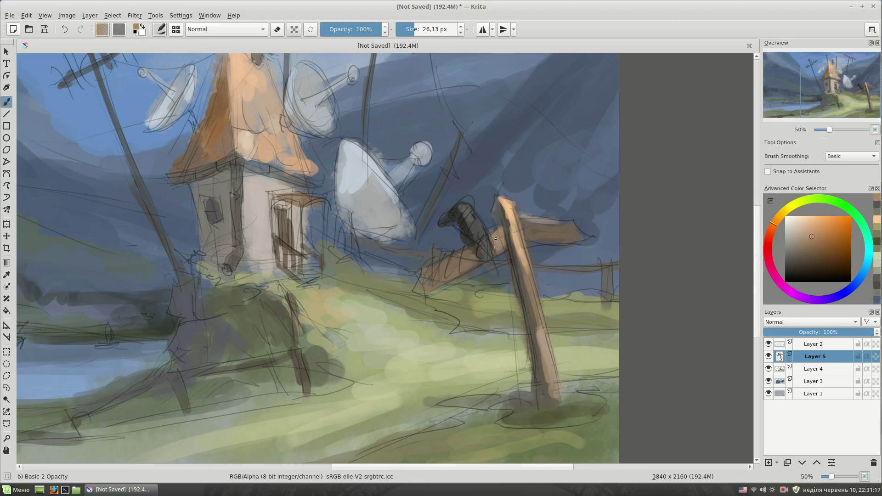
drag(467, 254, 430, 280)
click(803, 246)
click(806, 231)
key(bracketleft)
key(bracketleft)
drag(465, 251, 415, 286)
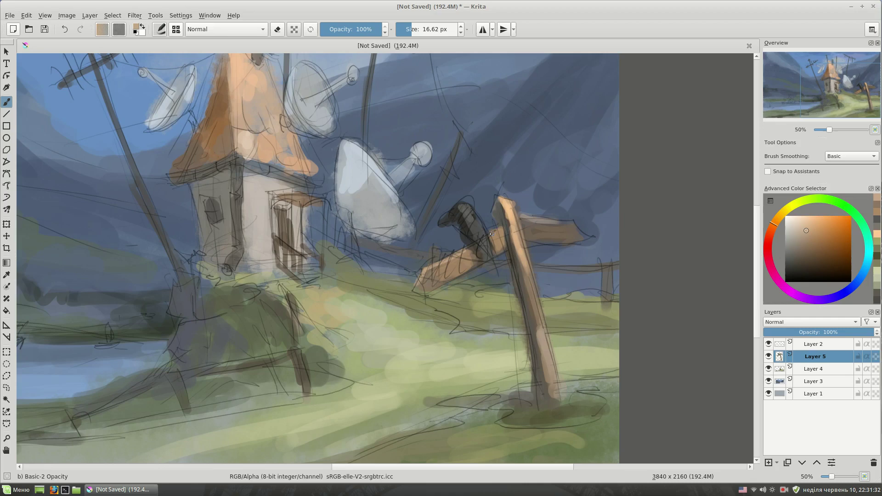
Erase the sketch lines along the post's left edge
ctrl+click(515, 272)
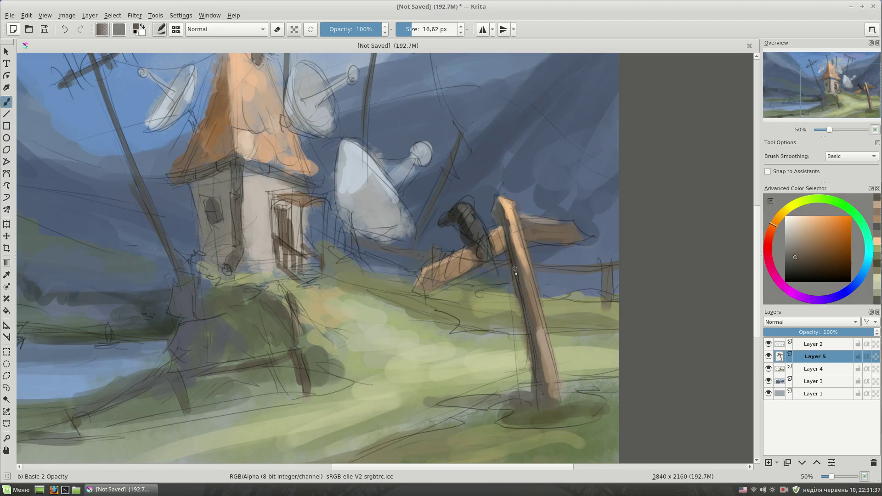
key(e)
drag(518, 297, 523, 354)
key(e)
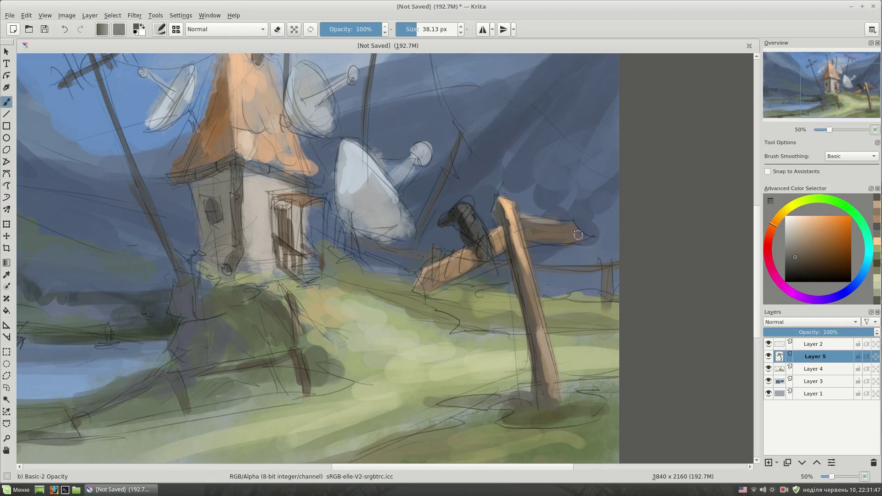
Sample light peach from the post and stroke highlights down its right edge
ctrl+click(561, 226)
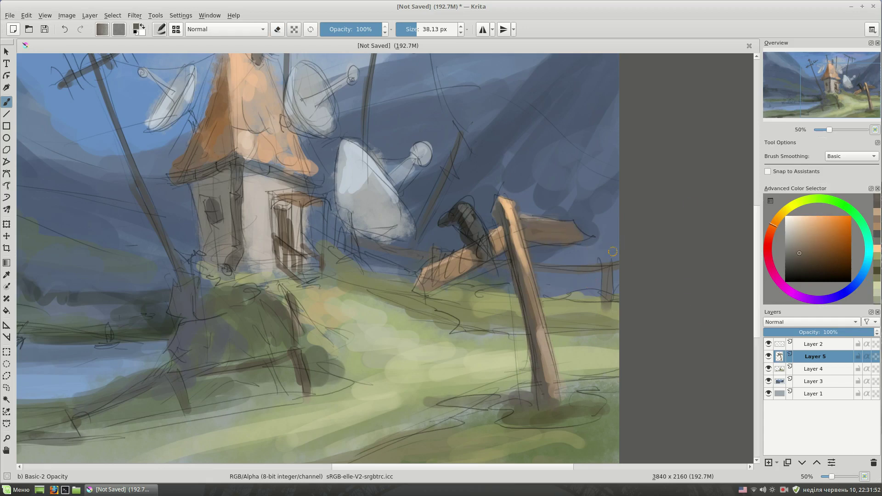
key(bracketleft)
ctrl+click(574, 222)
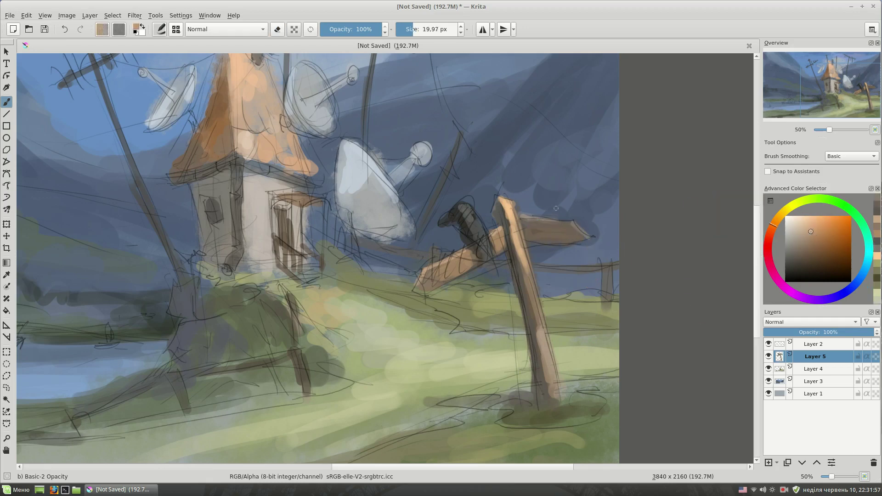
ctrl+click(518, 220)
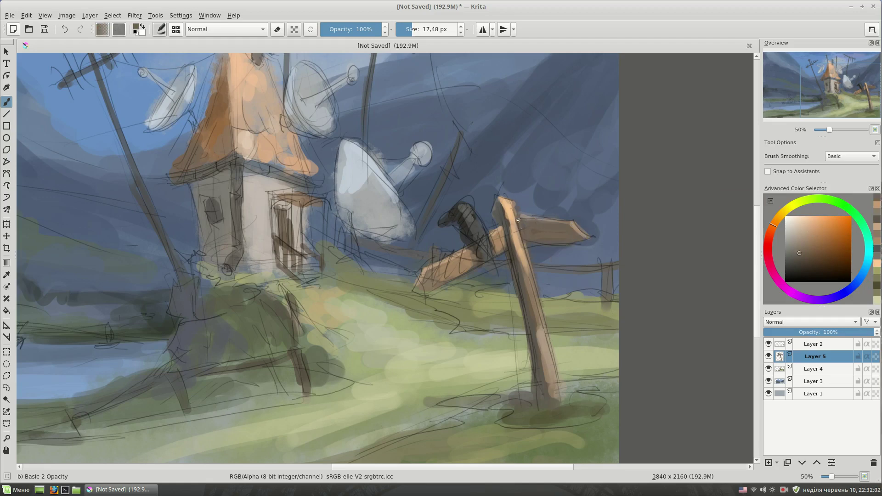
ctrl+click(510, 206)
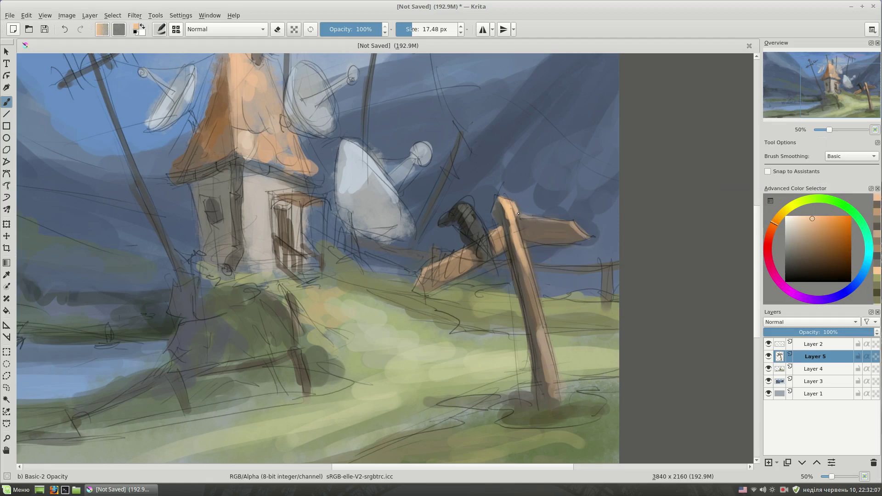
ctrl+click(525, 246)
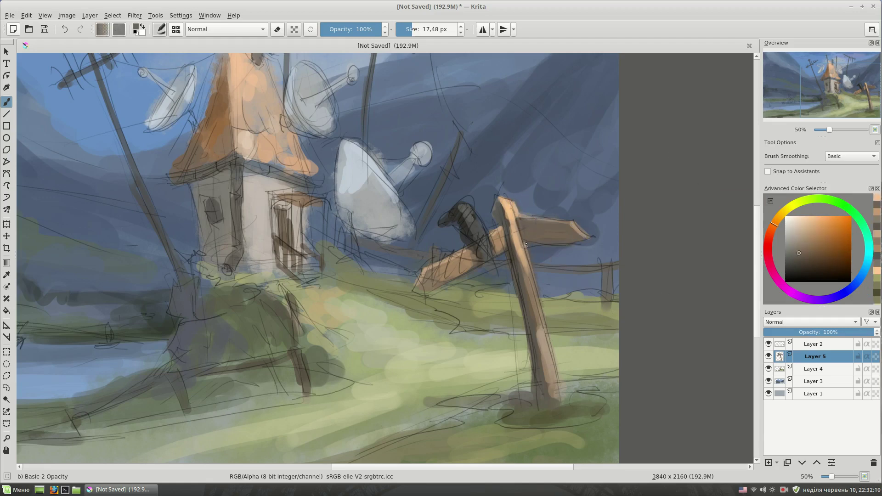
ctrl+click(514, 206)
drag(531, 259, 538, 331)
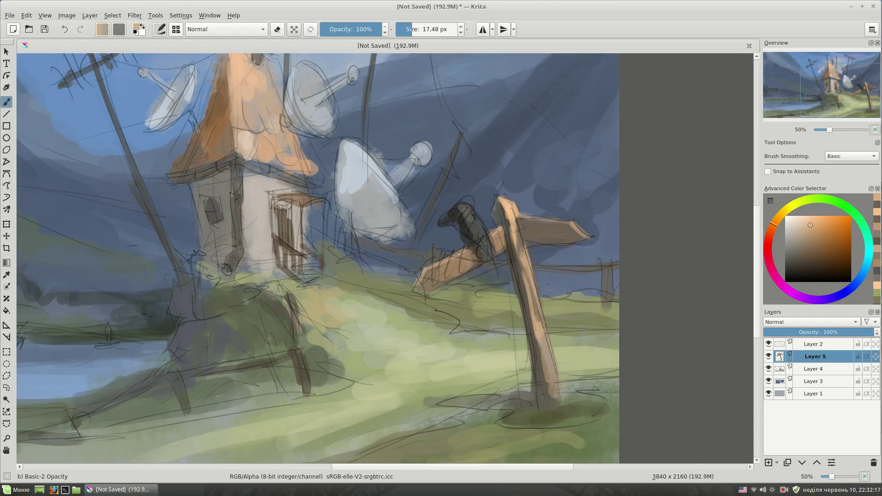
key(minus)
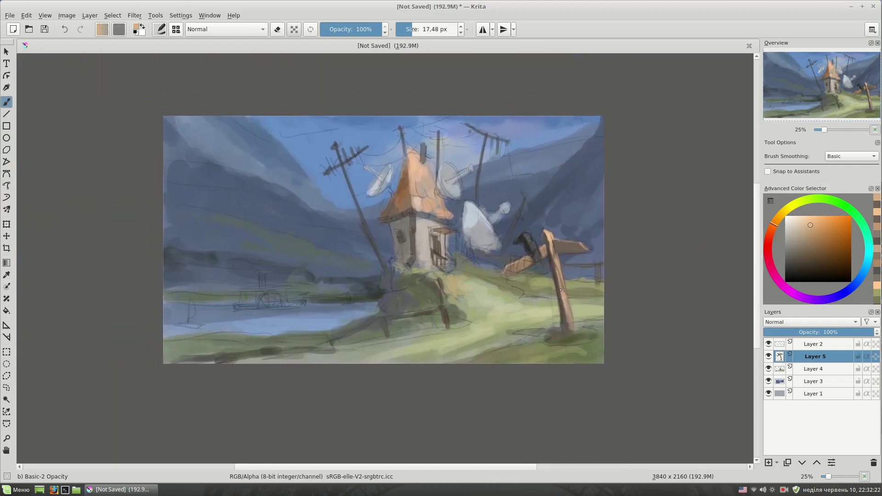
key(plus)
key(plus)
key(plus)
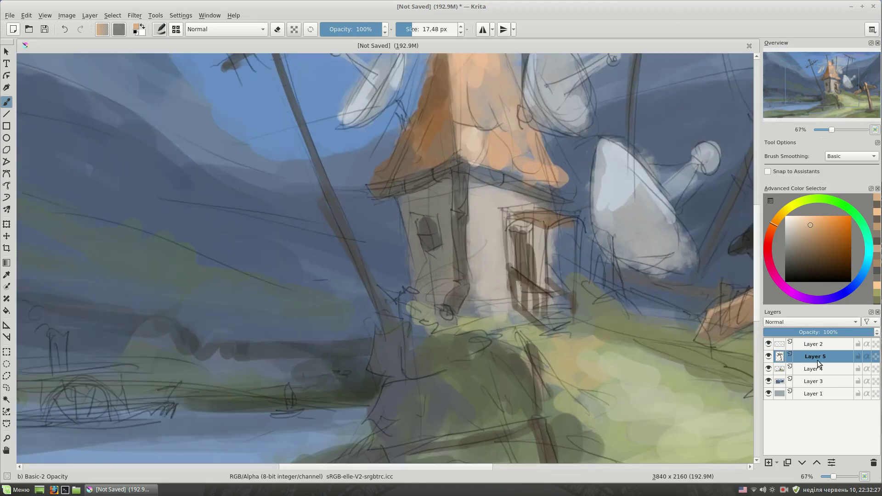
On Layer 4, frame the roof and sample its peach tones
click(821, 369)
drag(562, 197, 509, 280)
key(bracketright)
ctrl+click(453, 227)
ctrl+click(441, 238)
ctrl+click(456, 235)
ctrl+click(402, 197)
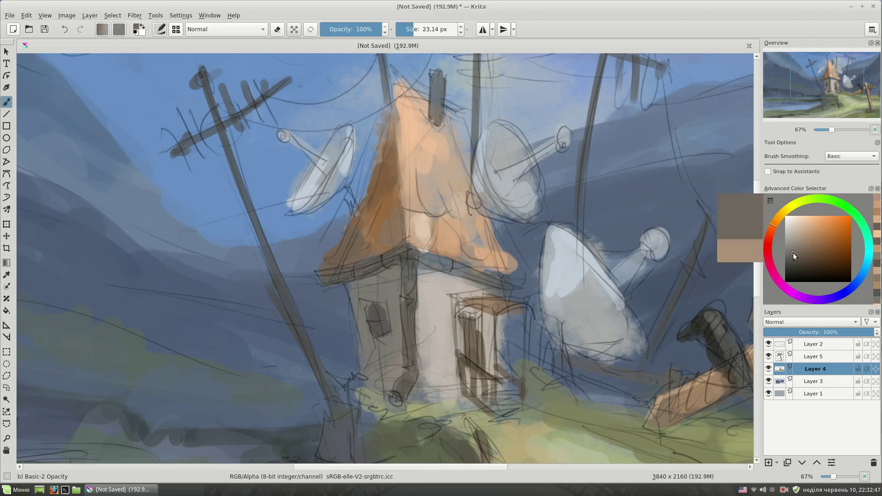
Outline the roof's left edge with dark bluish and orange-brown strokes
click(852, 289)
drag(390, 124, 385, 144)
drag(395, 82, 371, 198)
ctrl+click(386, 143)
key(e)
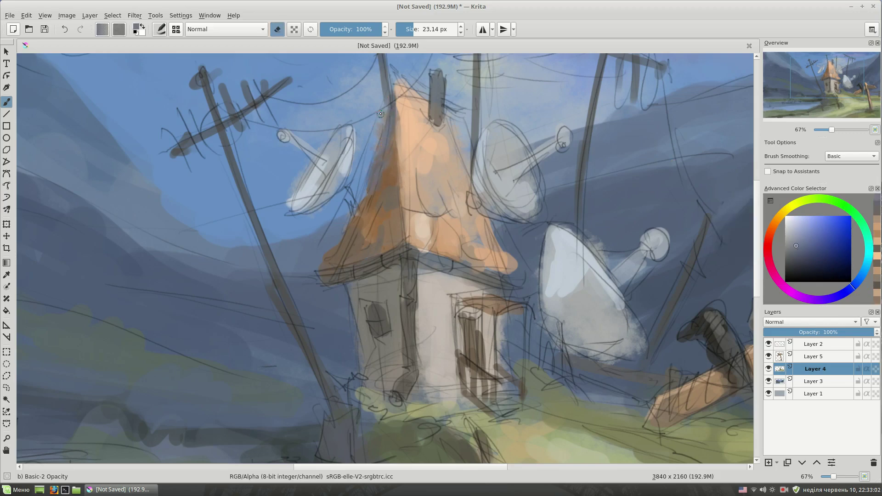
key(e)
ctrl+click(404, 203)
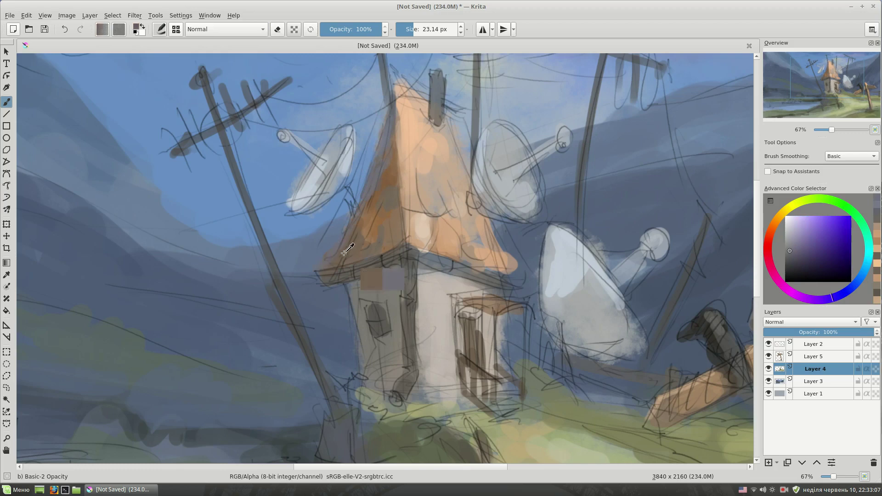
ctrl+click(347, 252)
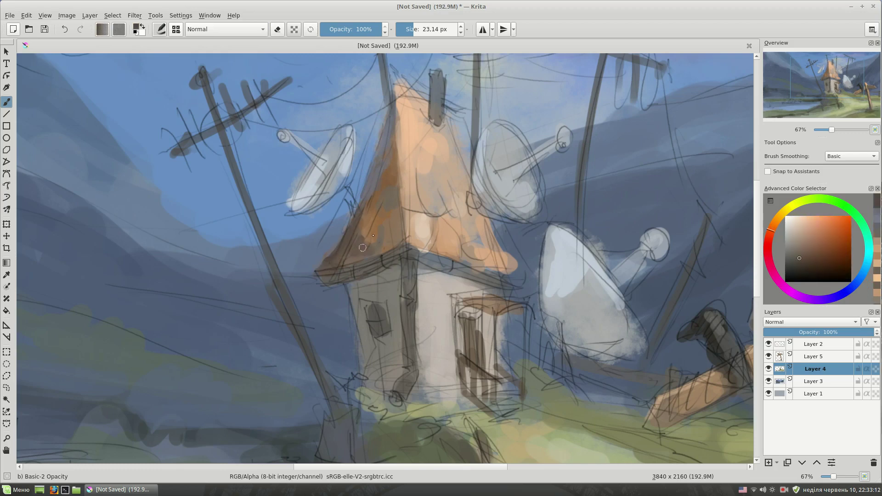
ctrl+click(401, 226)
drag(398, 208, 400, 177)
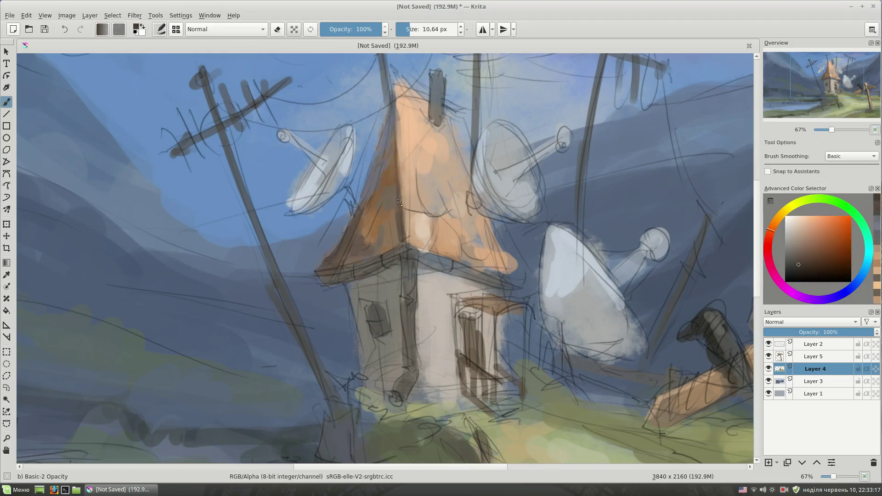
Paint dark lines along the eave and down the house corner, with a light highlight
key(])
drag(466, 275, 408, 256)
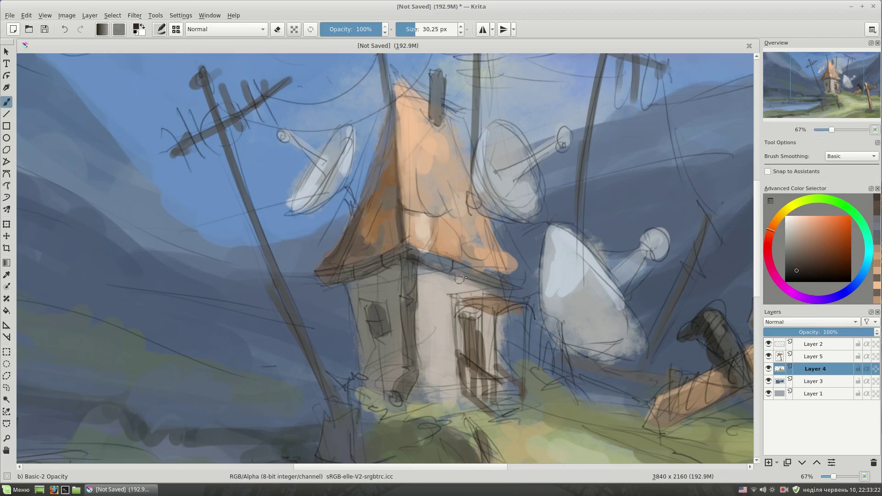
mouse_move(472, 279)
mouse_down()
mouse_move(409, 256)
mouse_move(340, 281)
mouse_up()
drag(404, 266, 407, 377)
click(788, 247)
drag(410, 261, 410, 342)
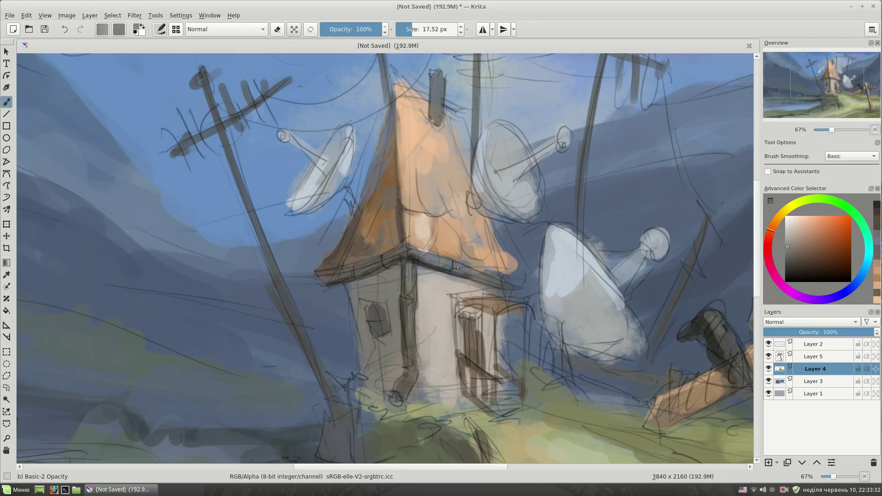
scroll(458, 267, down, 2)
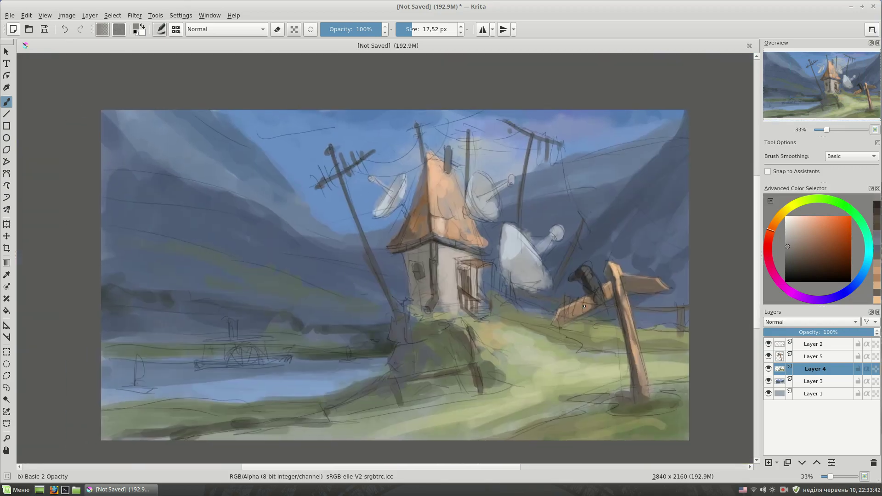
Darken the dish interior and lay dark grey shading bands across the big dish
scroll(585, 306, up, 1)
scroll(584, 306, up, 1)
ctrl+click(589, 371)
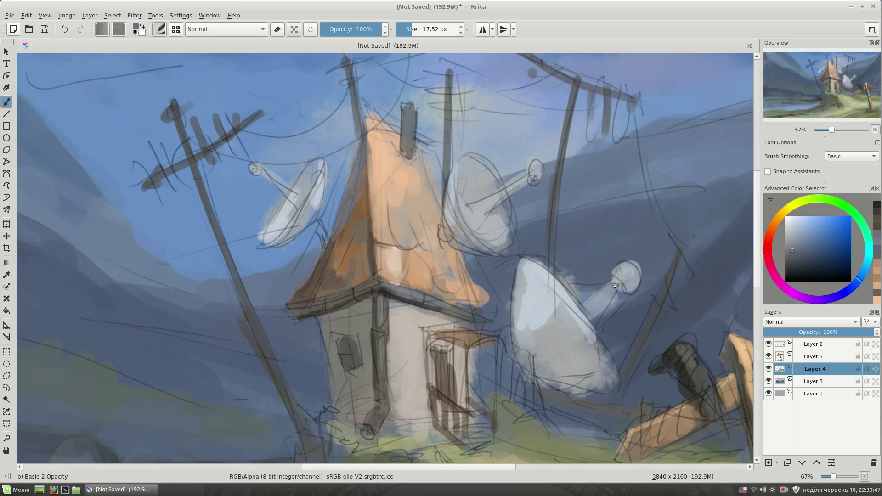
key(bracketright)
key(bracketright)
key(bracketright)
mouse_move(459, 161)
mouse_down()
mouse_move(481, 216)
mouse_move(501, 206)
mouse_up()
key(bracketleft)
key(bracketleft)
key(bracketleft)
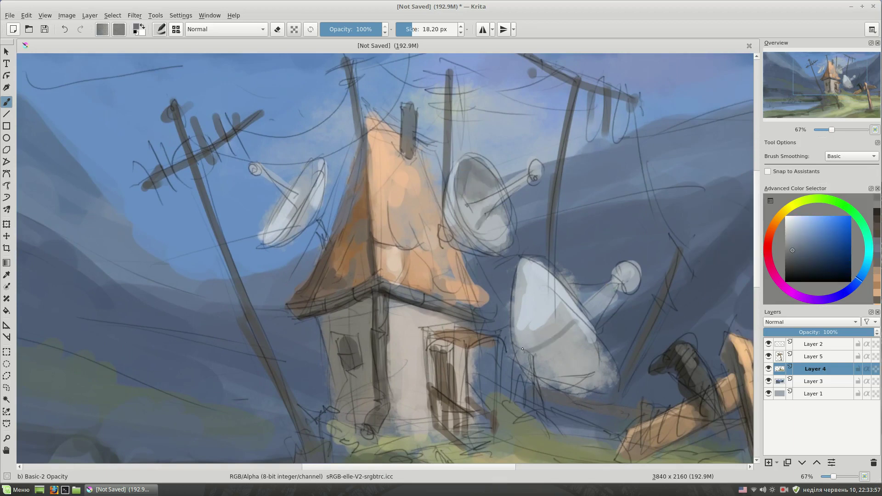
drag(524, 338, 581, 357)
drag(533, 354, 602, 367)
drag(554, 379, 603, 388)
Paint the left dish and erase stray light paint from the dish edges
key(bracketright)
drag(322, 162, 281, 234)
drag(310, 191, 276, 244)
ctrl+click(303, 216)
key(e)
drag(279, 211, 263, 231)
mouse_move(592, 276)
mouse_down()
mouse_move(576, 290)
mouse_move(597, 306)
mouse_up()
ctrl+click(593, 283)
key(e)
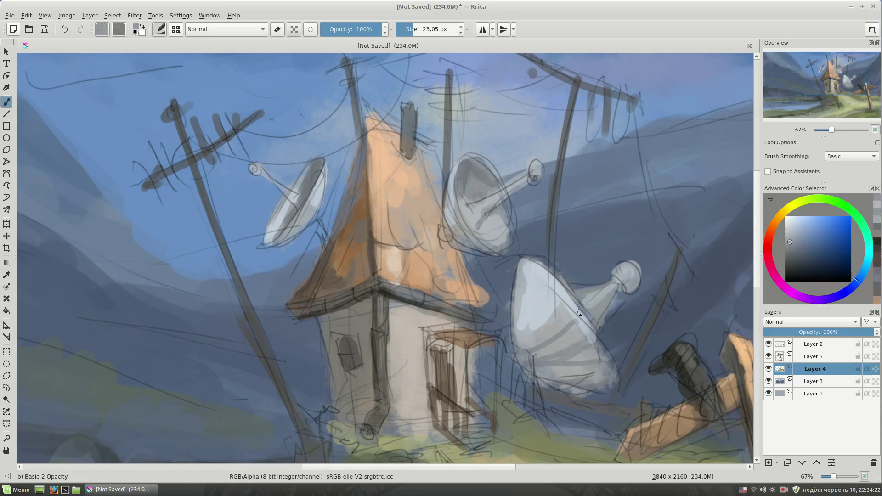
Add light stripes and a dark edge line to the big dish, then insert Layer 6 below Layer 4
drag(581, 349, 559, 374)
drag(522, 409, 527, 376)
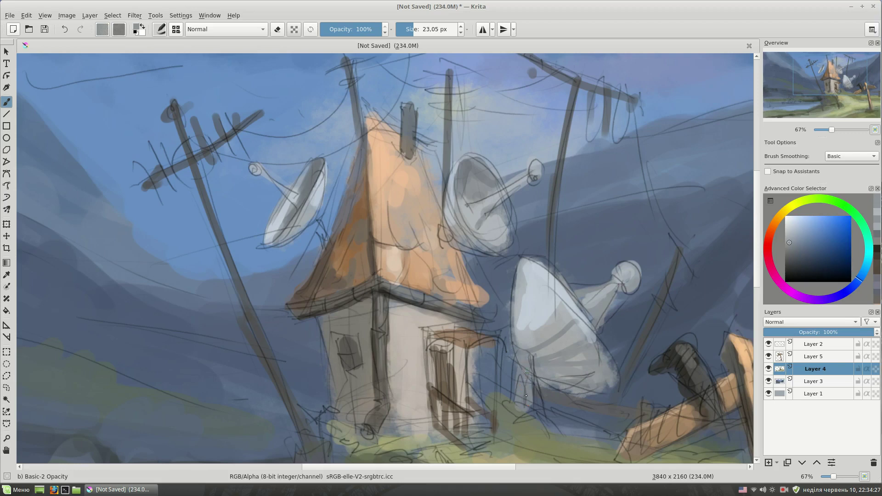
key(minus)
key(minus)
key(e)
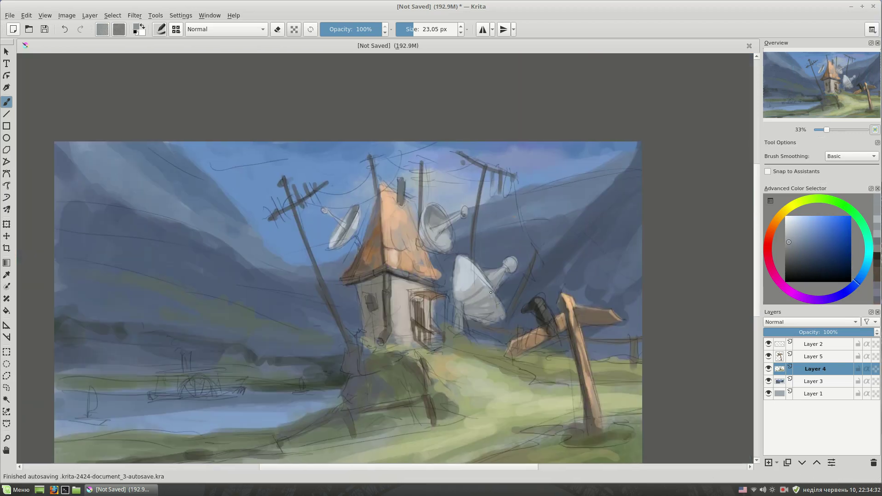
key(e)
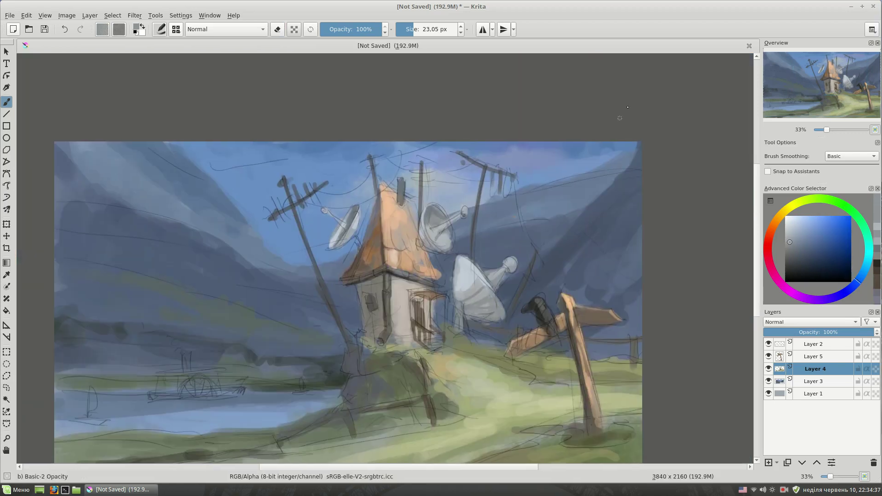
drag(514, 308, 549, 246)
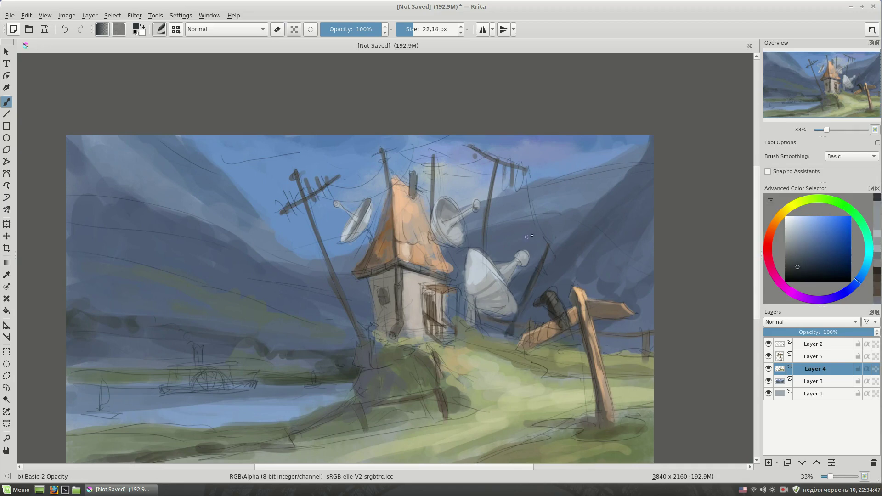
drag(458, 309, 515, 262)
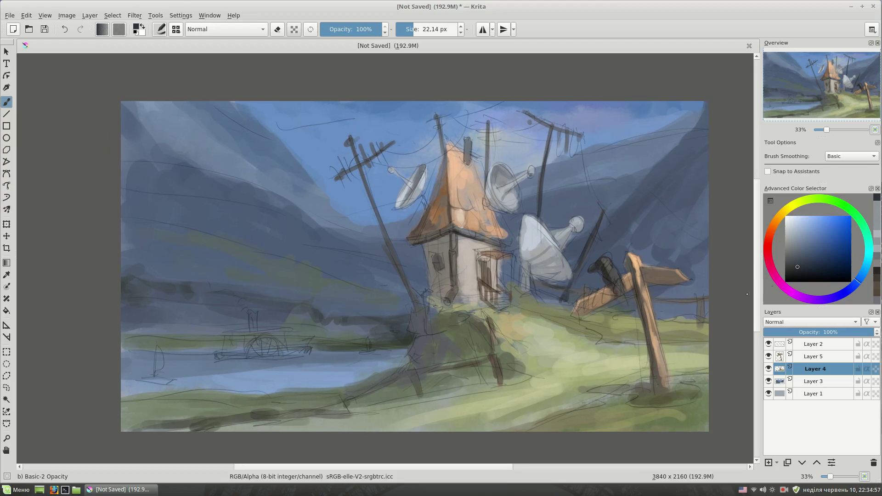
click(811, 384)
key(Insert)
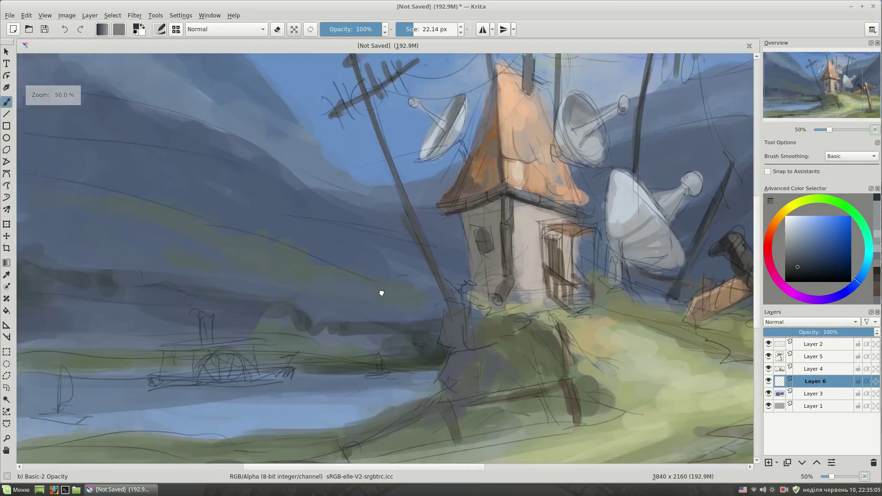
Paint the steamboat's paddle wheel, light cabin and chimney
scroll(284, 309, up, 1)
click(797, 253)
drag(338, 297, 351, 299)
click(793, 235)
drag(273, 303, 400, 305)
key(])
mouse_move(285, 280)
mouse_down()
mouse_move(367, 287)
mouse_move(359, 295)
mouse_up()
key(bracketleft)
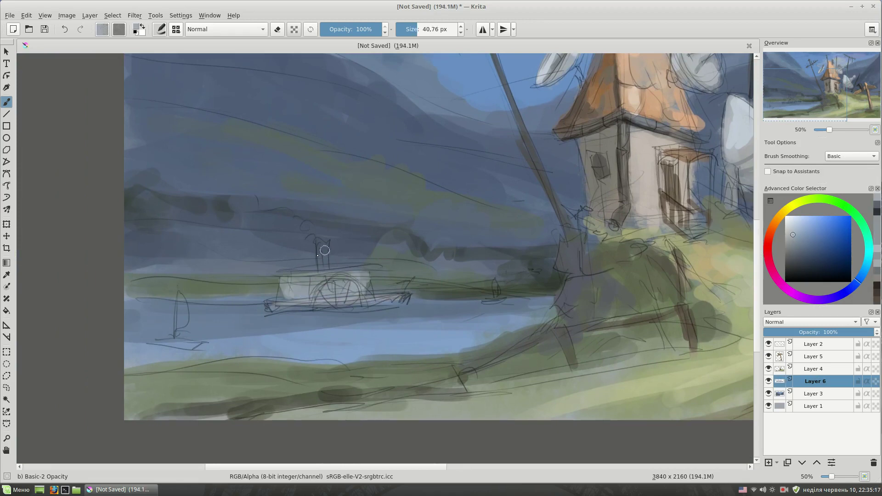
drag(321, 243, 324, 272)
Give the boat's hull a pink stroke with a darker reddish-brown right end
click(769, 234)
drag(790, 239, 812, 235)
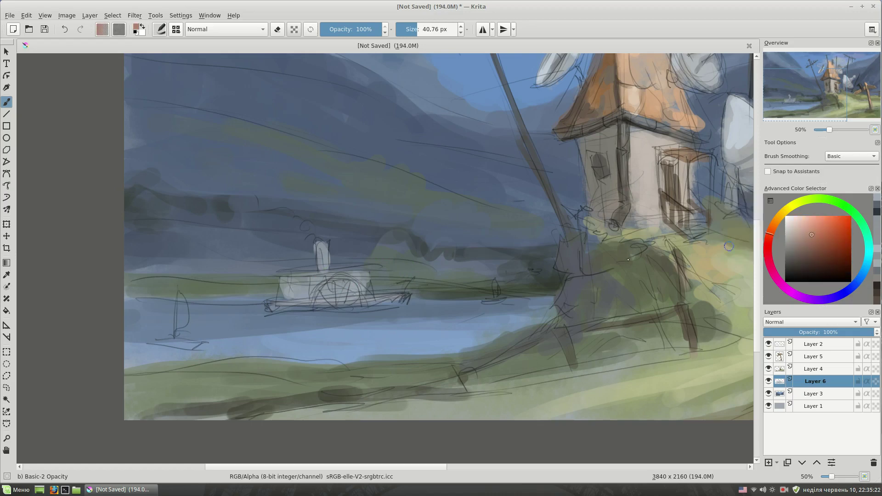
drag(266, 306, 372, 302)
key(bracketleft)
key(bracketleft)
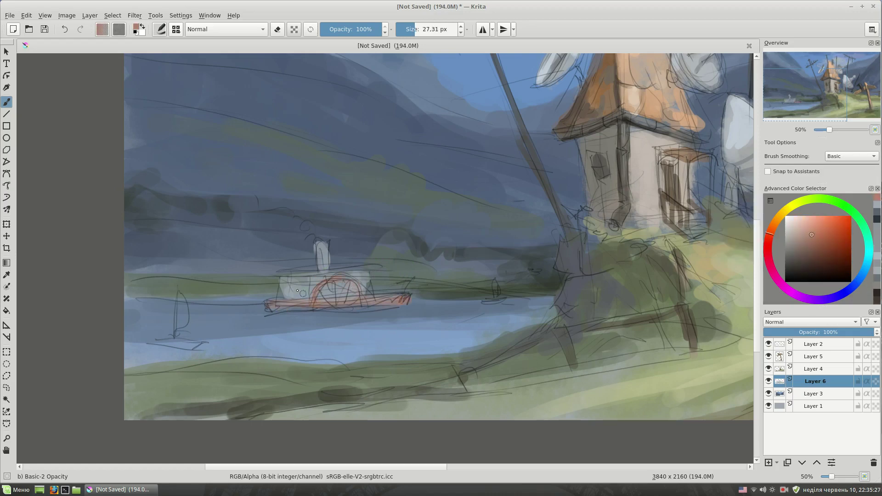
click(808, 259)
drag(375, 301, 407, 296)
Fill the sailboat's sail in light pinkish grey, add a small sailboat, and redden the hull bottom
ctrl+click(367, 292)
ctrl+click(276, 273)
drag(177, 331, 181, 297)
drag(497, 296, 495, 281)
key(bracketleft)
click(801, 260)
drag(154, 341, 194, 343)
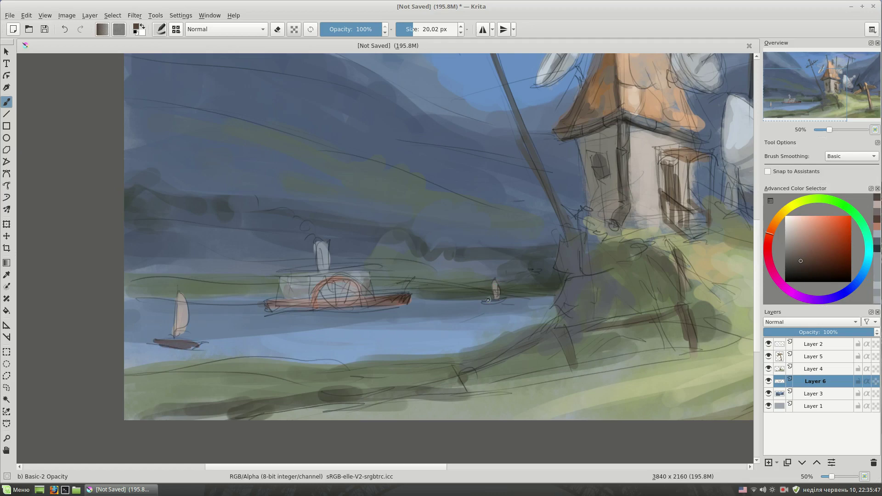
ctrl+click(397, 301)
drag(276, 312, 390, 307)
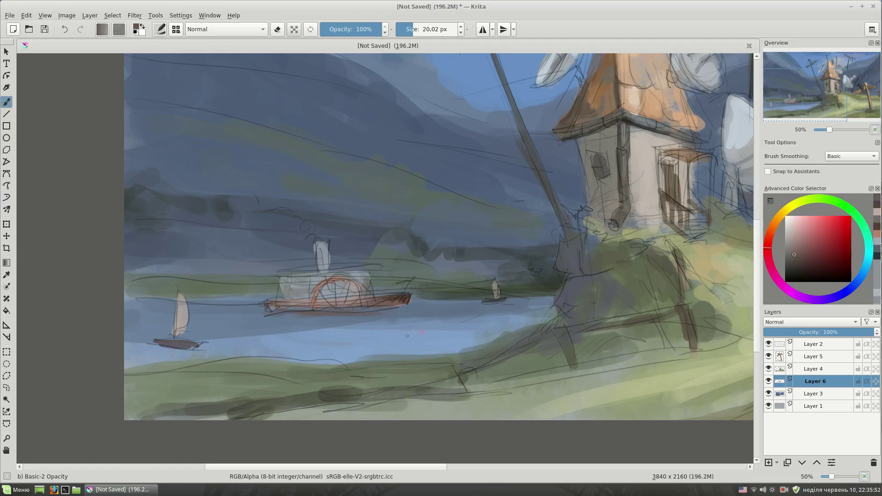
Brush a broad dark grey-blue band along the far riverbank above the boat
ctrl+click(440, 364)
key(minus)
key(minus)
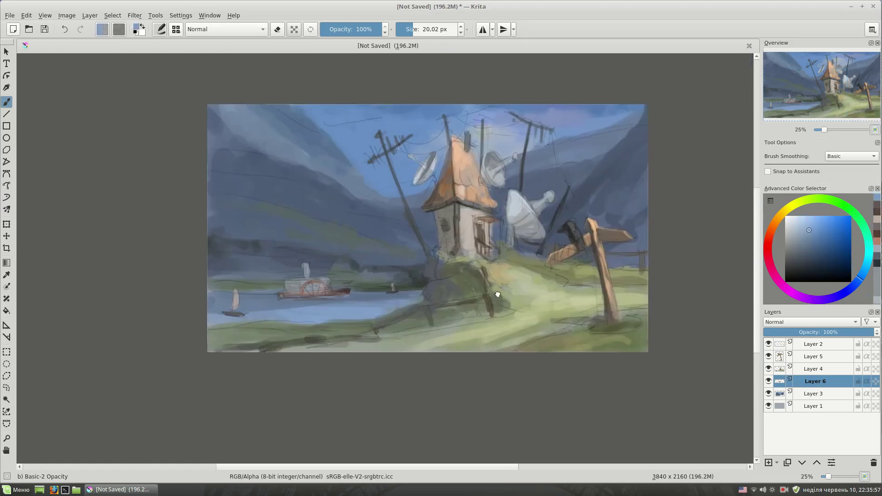
drag(498, 294, 470, 314)
ctrl+click(398, 287)
drag(398, 288, 459, 287)
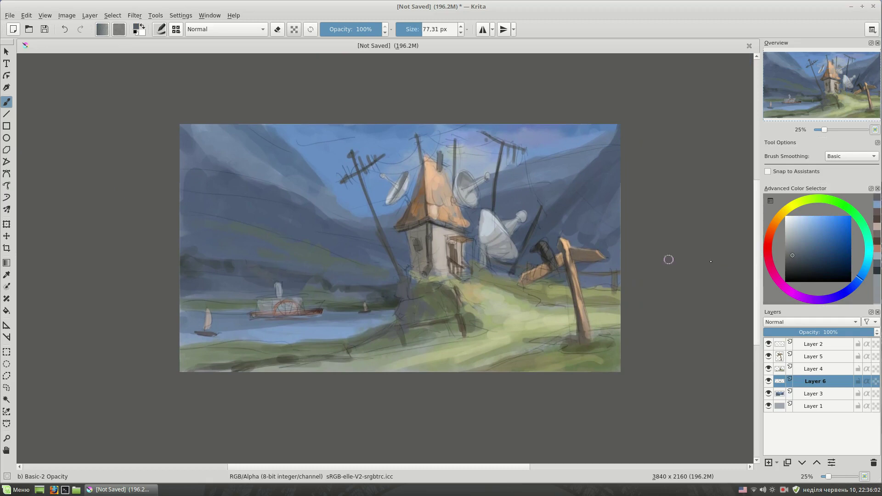
click(796, 264)
drag(271, 278, 230, 253)
key(bracketleft)
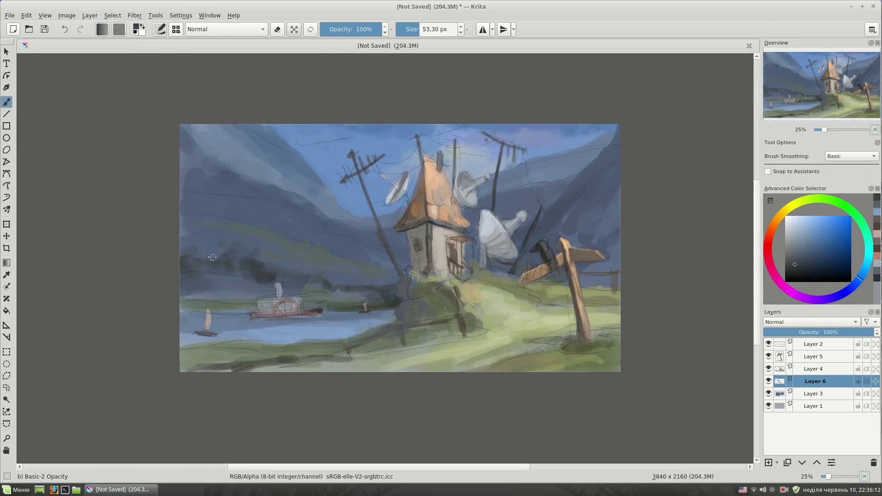
key(plus)
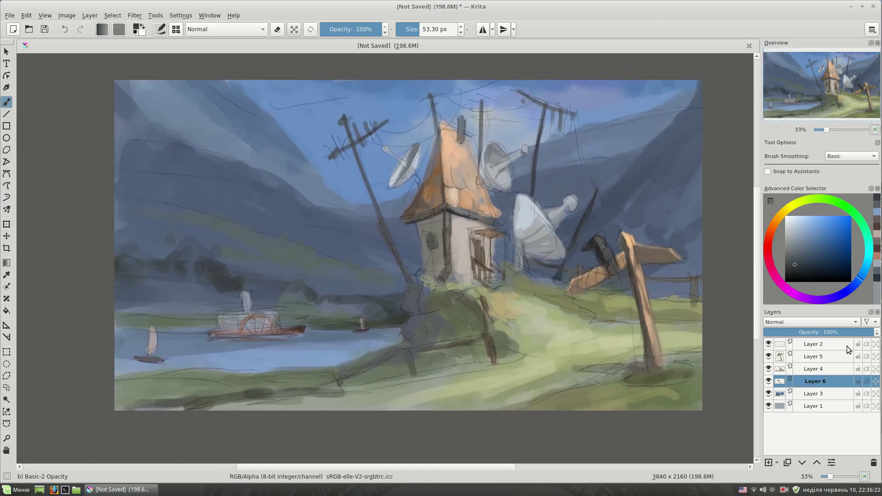
click(820, 394)
key(bracketright)
ctrl+click(357, 197)
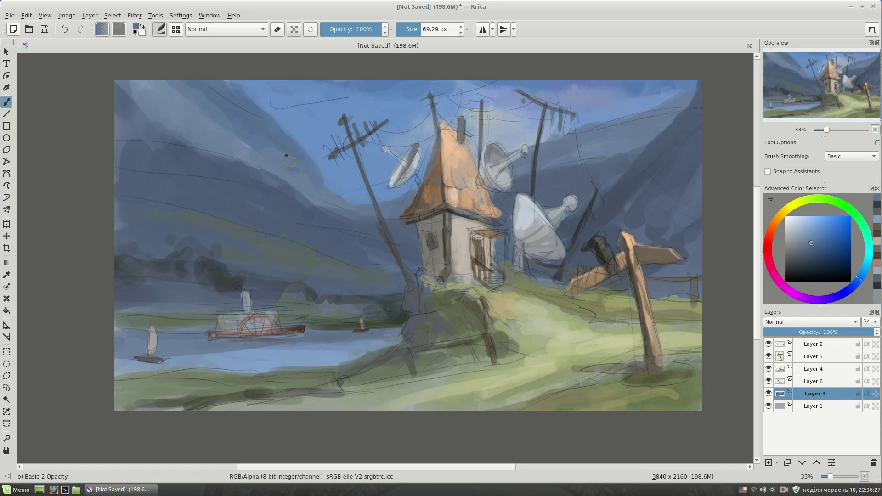
Fade Layer 2 to partial opacity and return to painting on Layer 3
click(814, 344)
drag(837, 332, 810, 333)
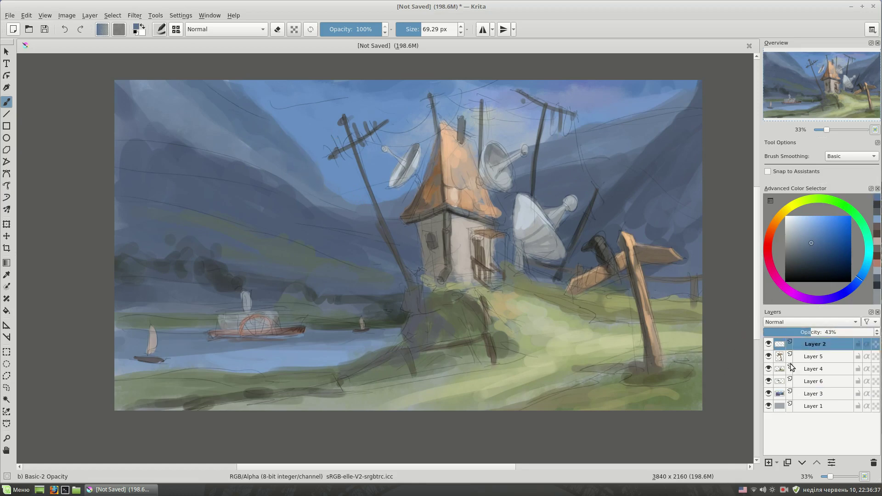
click(813, 393)
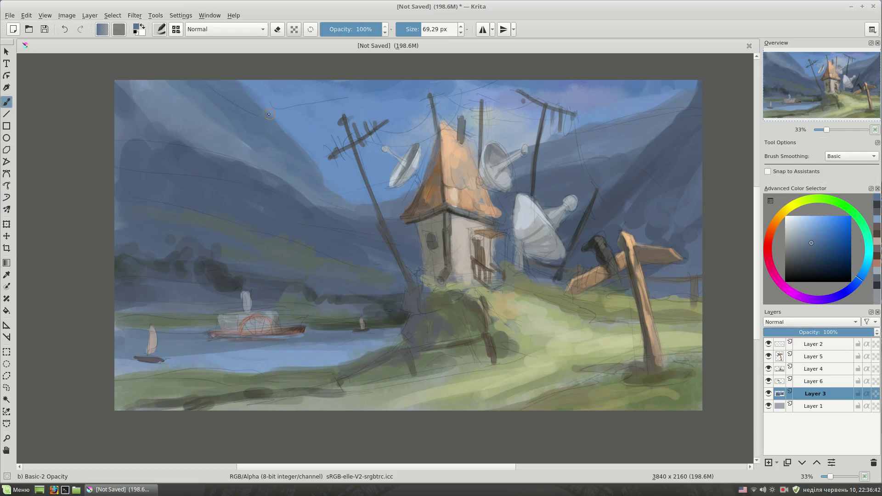
Paint faint, lighter blue strokes across the upper sky
ctrl+click(309, 153)
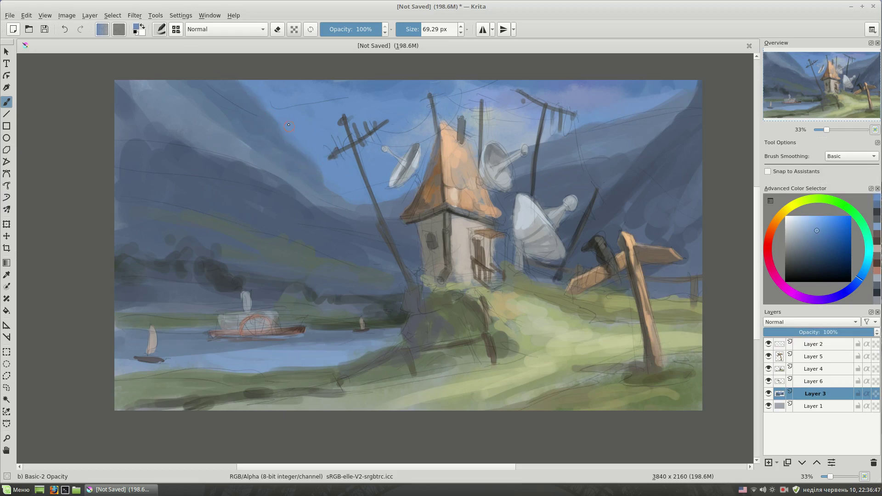
ctrl+click(322, 97)
drag(354, 114, 293, 101)
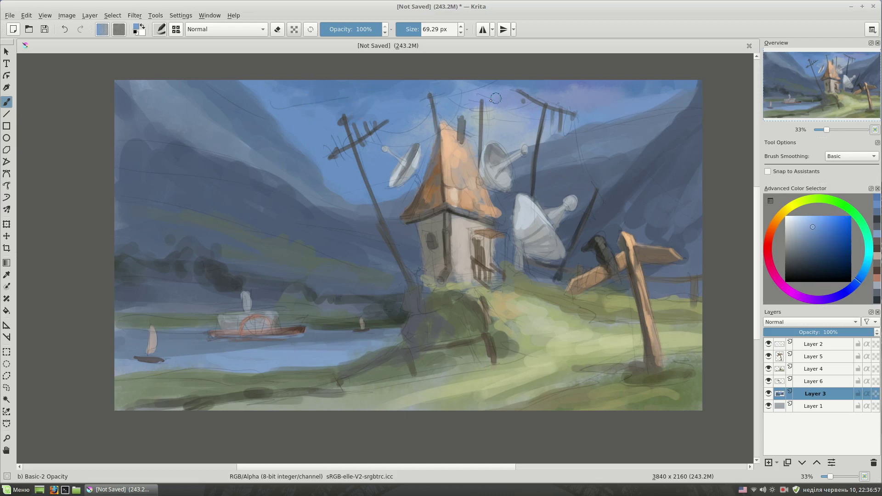
ctrl+click(478, 114)
drag(409, 91, 389, 102)
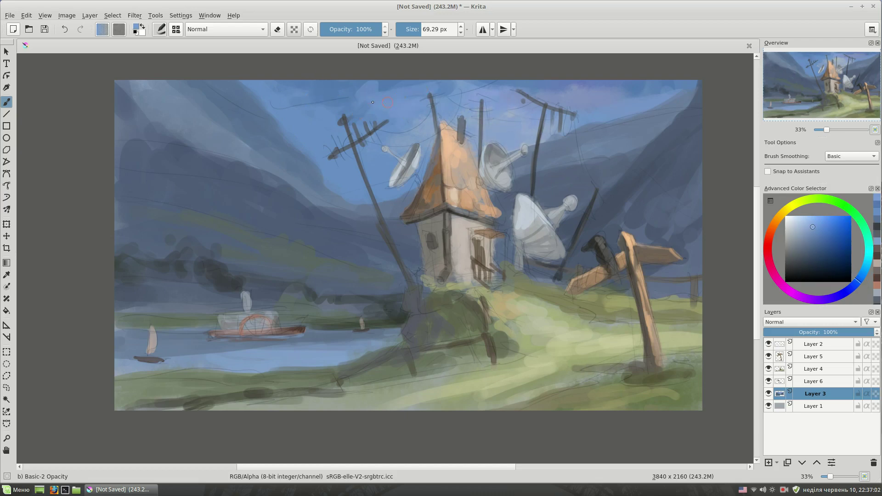
Cover the sky around the left antenna pole with lighter sampled blue
click(804, 230)
ctrl+click(362, 193)
mouse_move(350, 193)
mouse_down()
mouse_move(376, 168)
mouse_move(349, 156)
mouse_up()
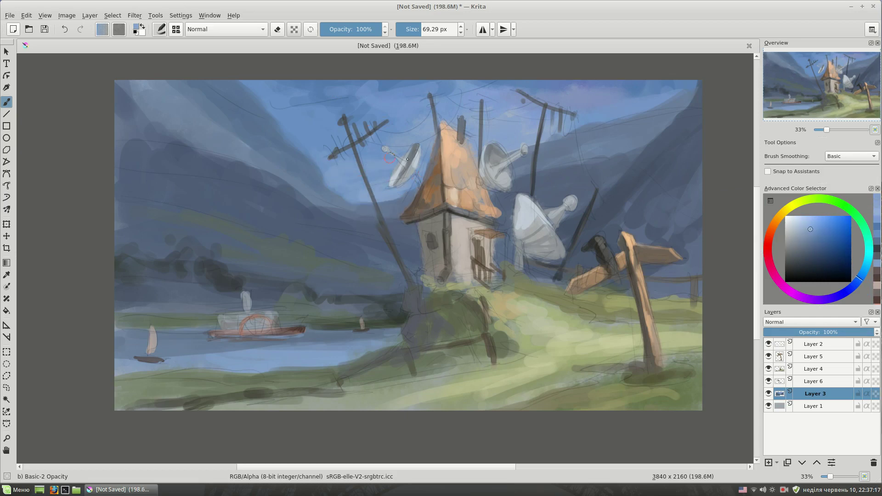
drag(391, 191, 365, 192)
click(823, 220)
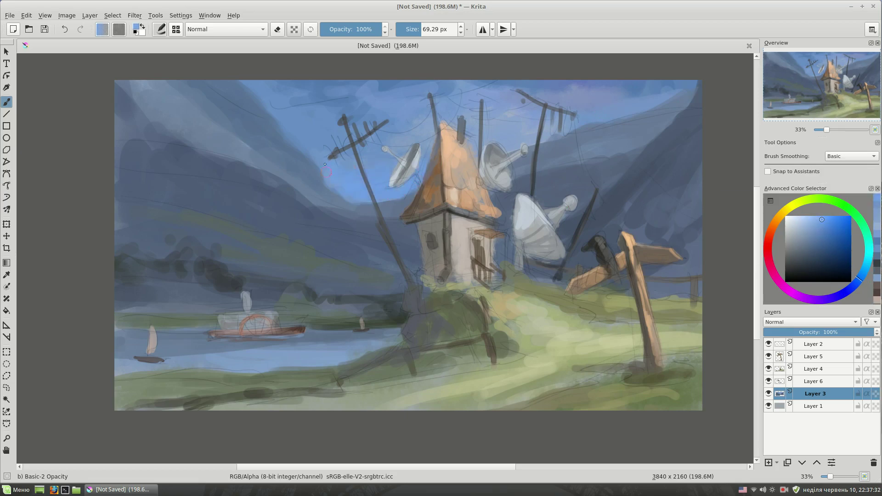
click(825, 215)
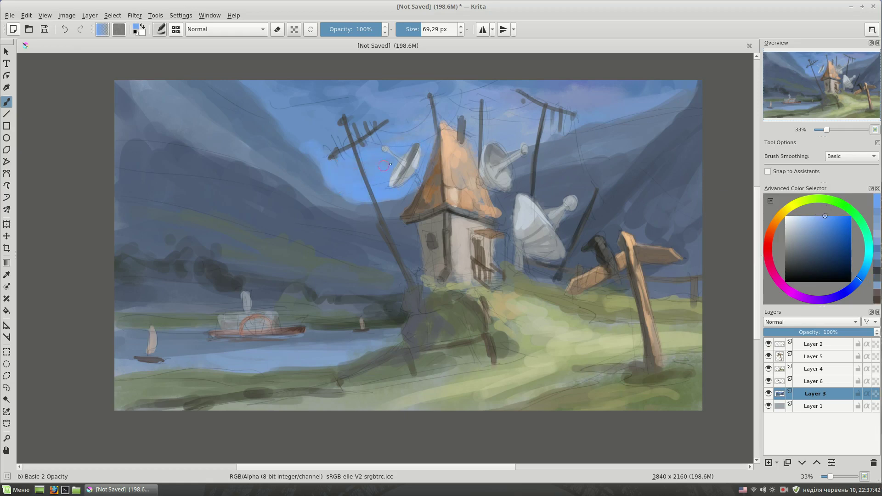
right_click(409, 148)
Switch to the Texture Big brush at about 103 px and work grey and light blues into the sky
click(159, 29)
click(325, 183)
key(bracketright)
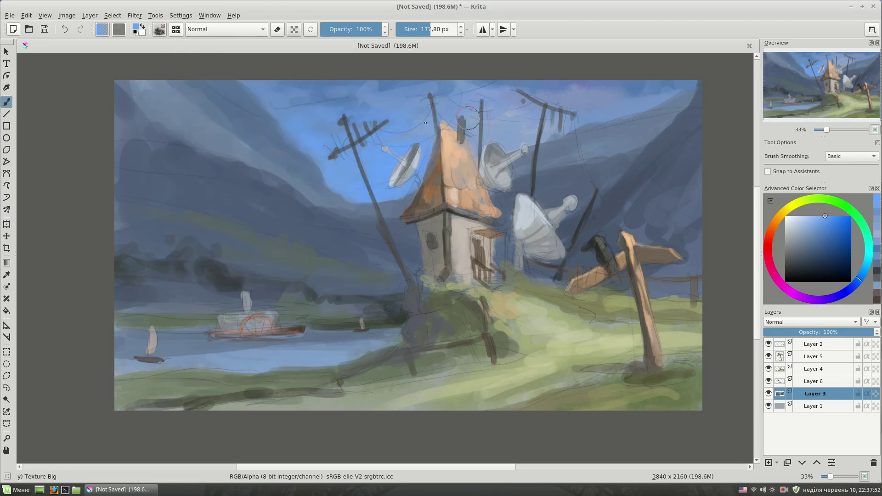
drag(828, 238, 818, 236)
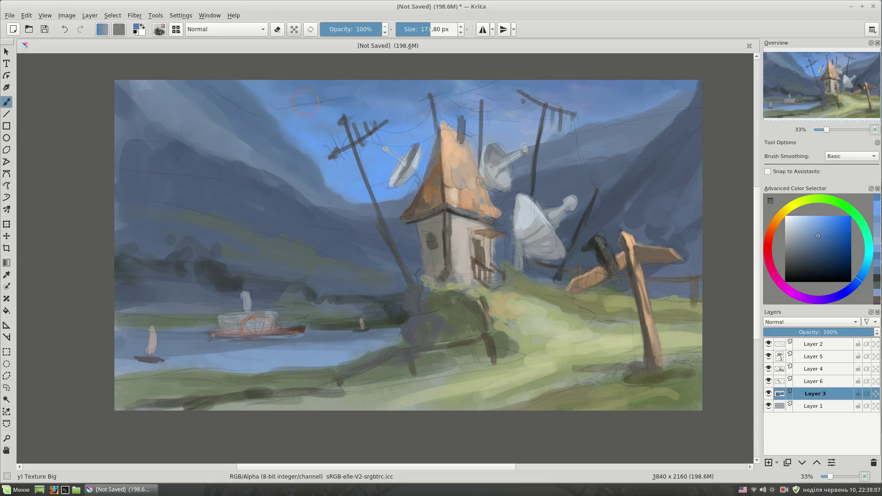
drag(287, 99, 275, 99)
ctrl+click(345, 107)
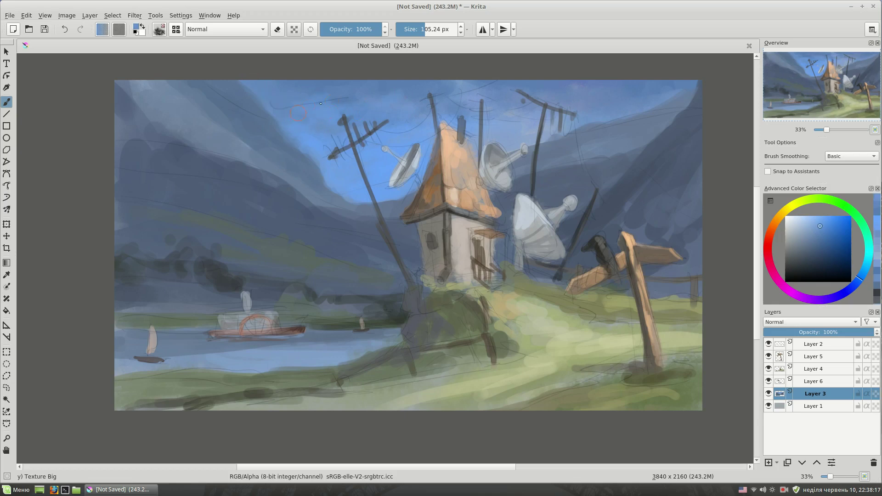
ctrl+click(416, 90)
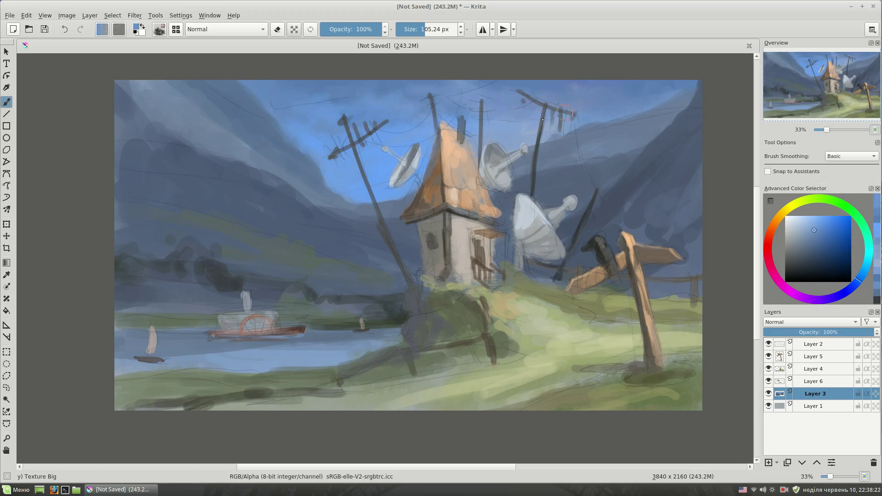
ctrl+click(675, 105)
ctrl+click(667, 97)
Return to Basic-2 Opacity, sample sky blues, and undo the stroke over the wires
right_click(644, 109)
click(634, 122)
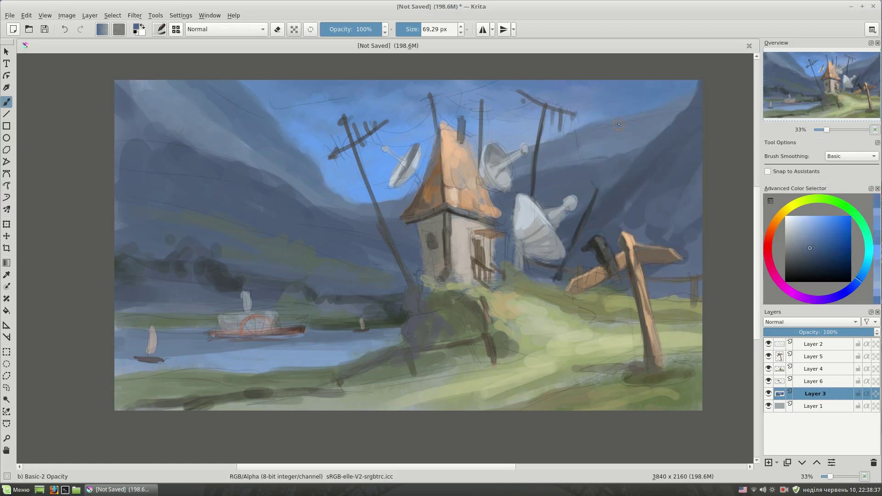
ctrl+click(632, 125)
ctrl+click(602, 141)
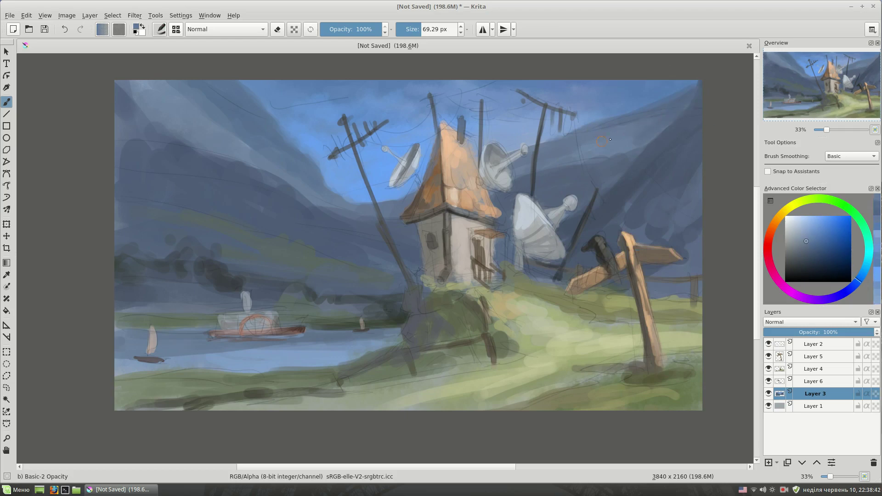
ctrl+click(629, 145)
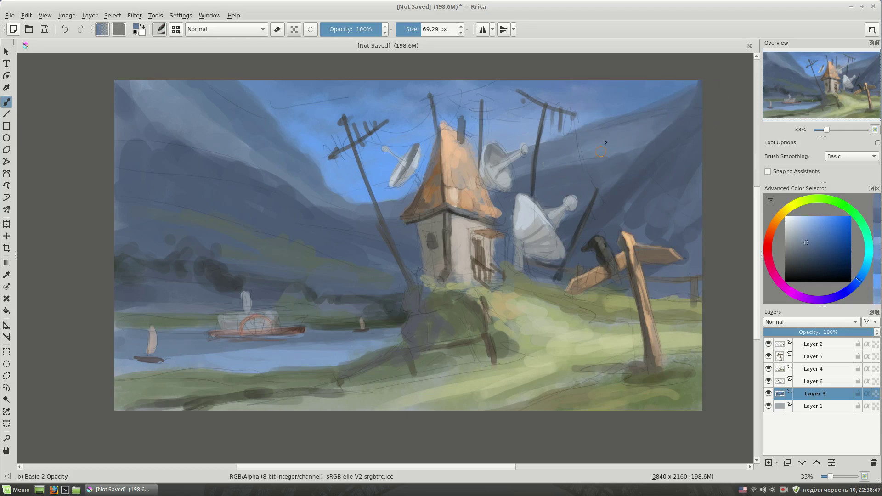
drag(582, 219, 588, 217)
ctrl+click(590, 217)
ctrl+click(568, 143)
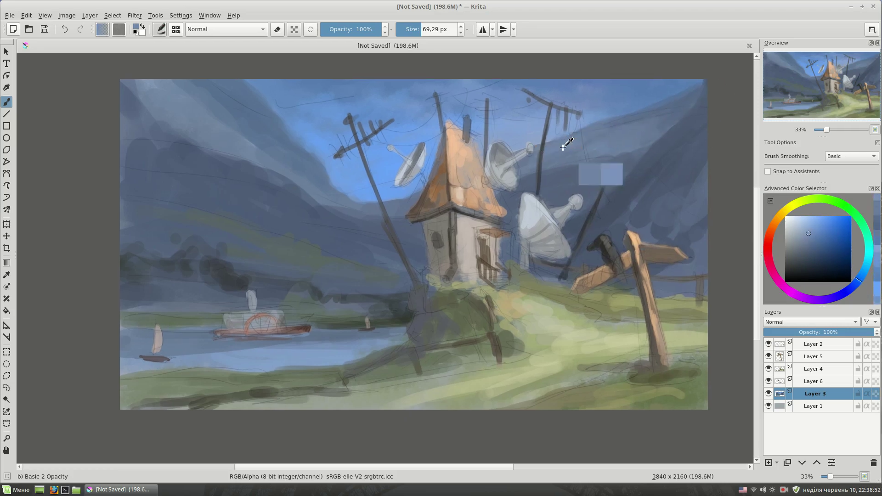
ctrl+click(527, 137)
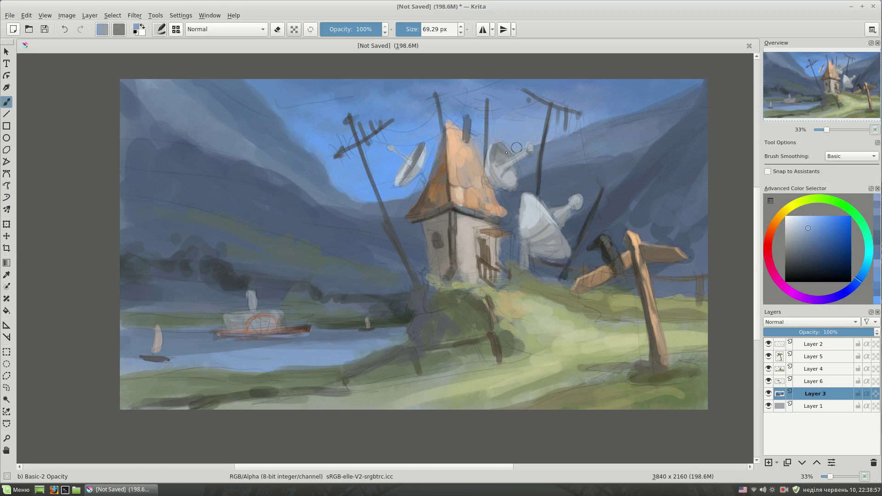
drag(552, 133, 525, 160)
key(ctrl+z)
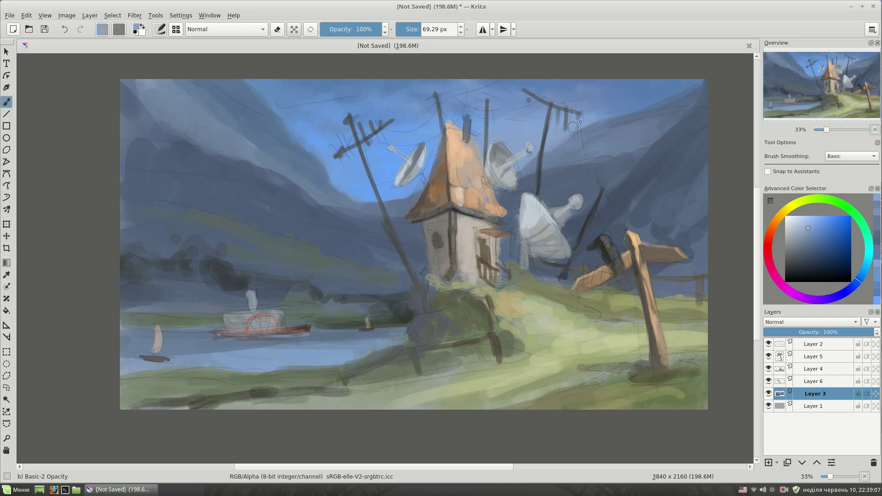
Refine the sky with alternating darker and lighter blue touches
ctrl+click(518, 186)
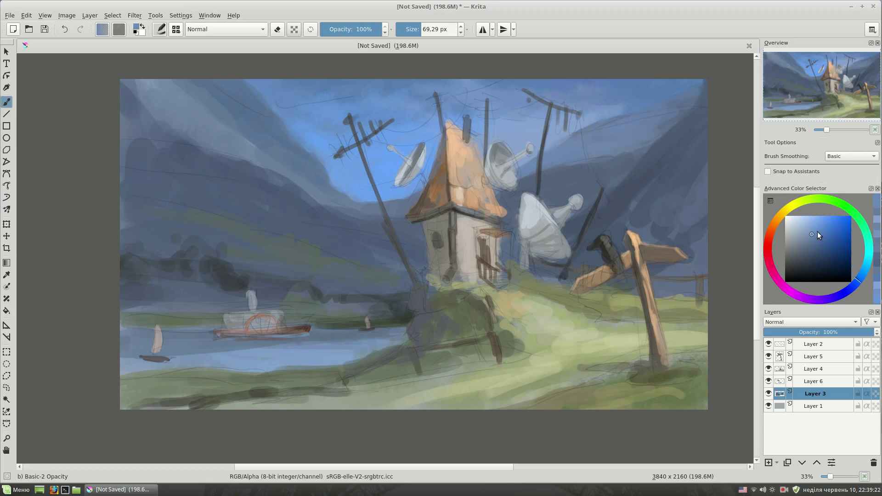
click(818, 244)
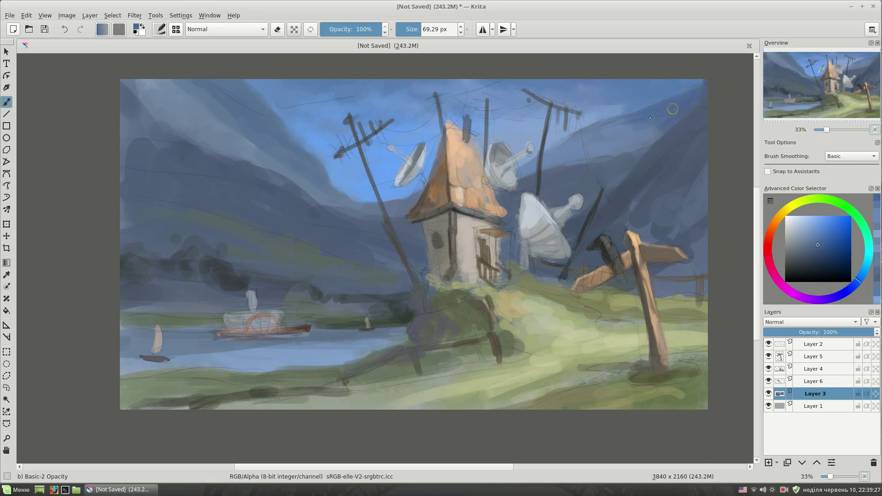
ctrl+click(634, 138)
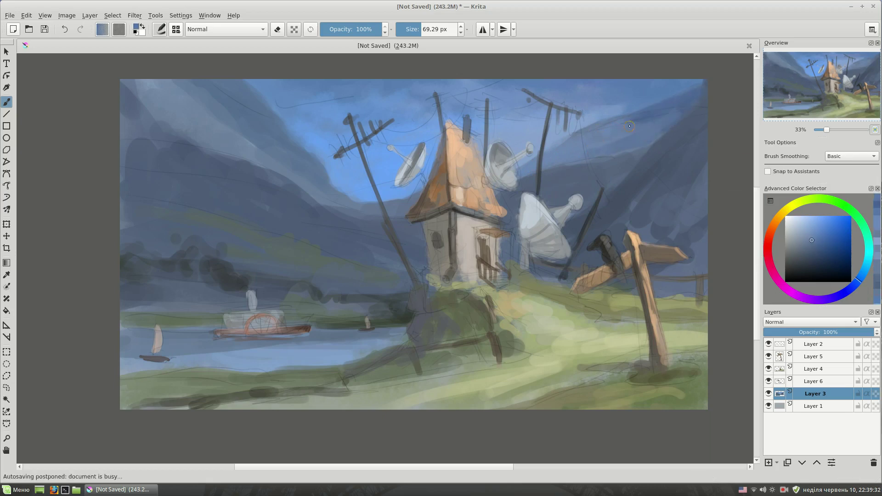
ctrl+click(708, 147)
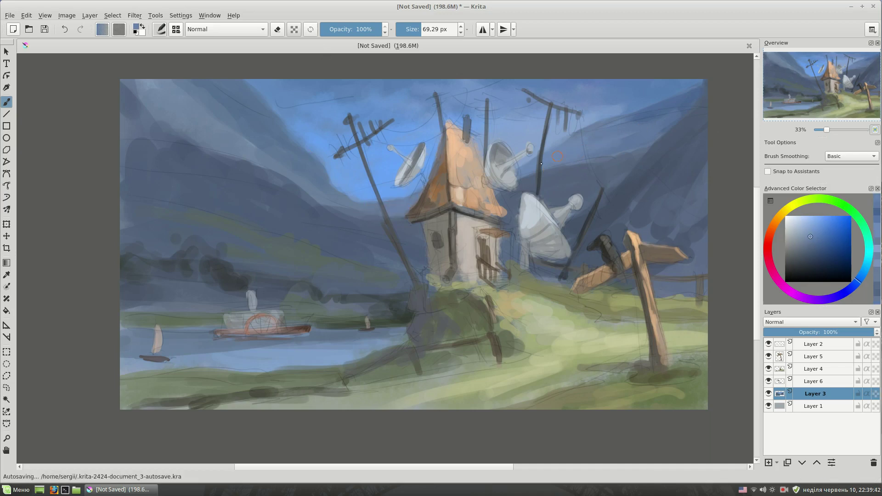
click(816, 243)
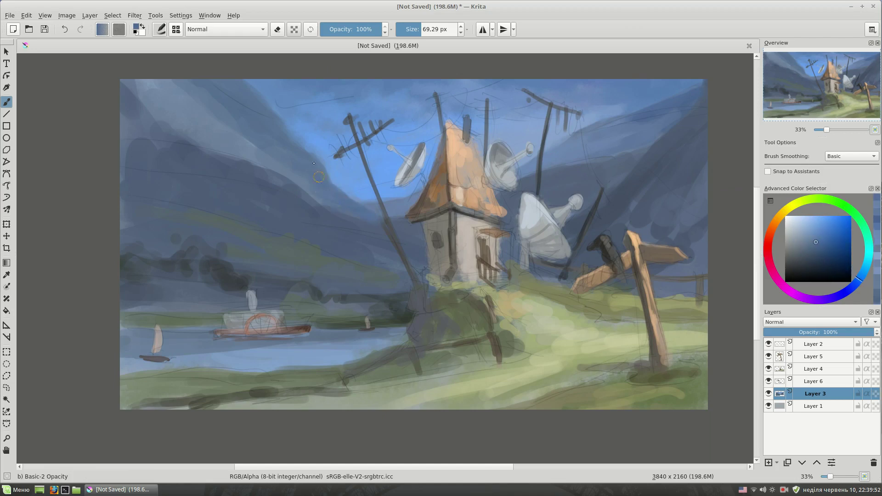
ctrl+click(534, 136)
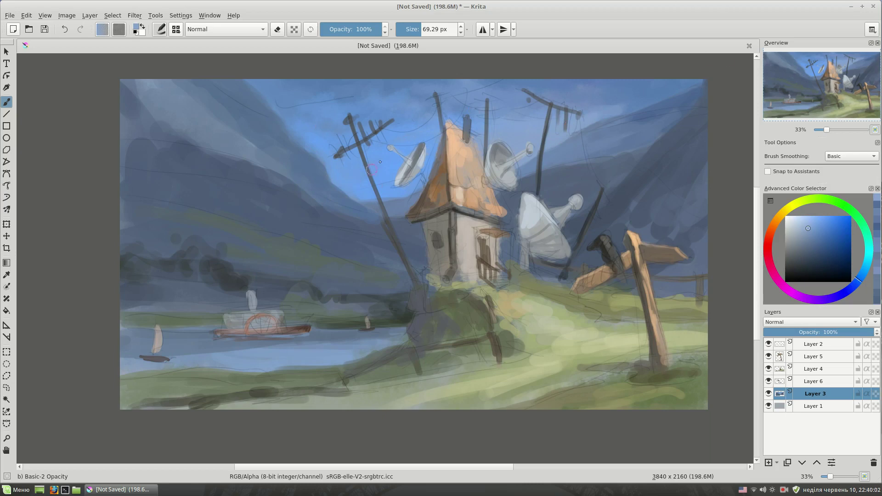
ctrl+click(408, 228)
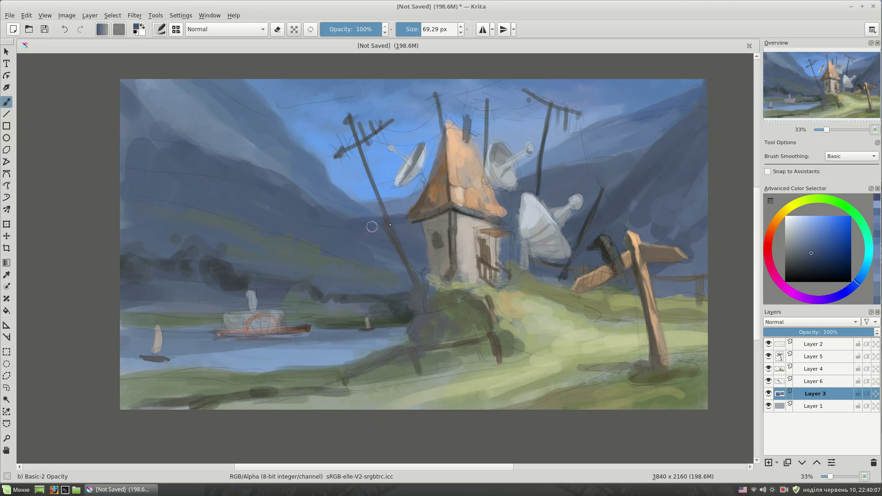
ctrl+click(382, 238)
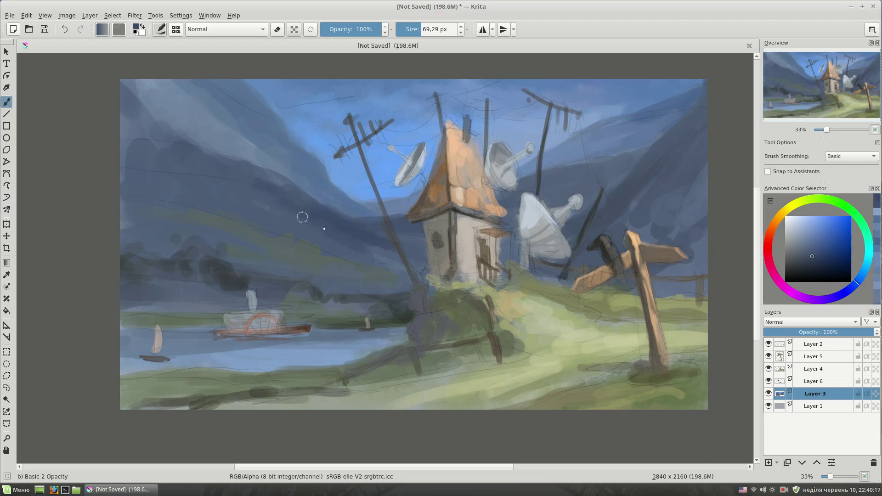
ctrl+click(395, 262)
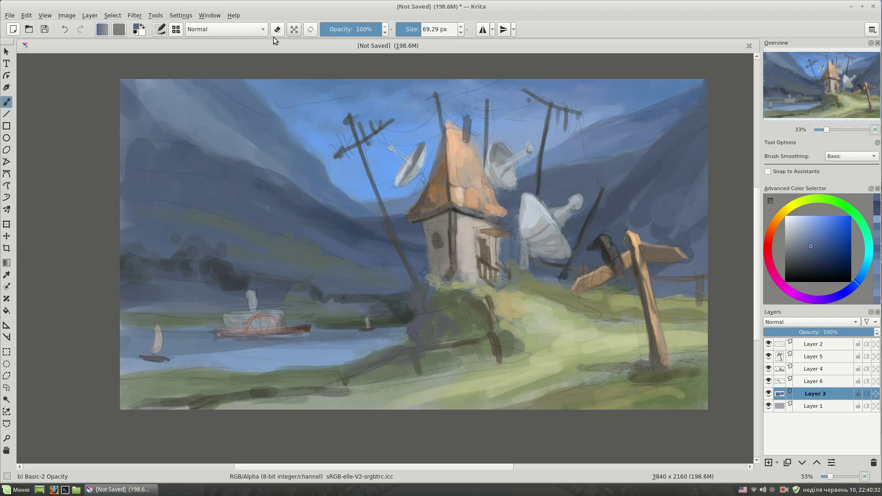
Settle on a darker blue and darken the upper-left sky
ctrl+click(302, 140)
ctrl+click(254, 94)
ctrl+click(222, 93)
ctrl+click(187, 81)
ctrl+click(205, 123)
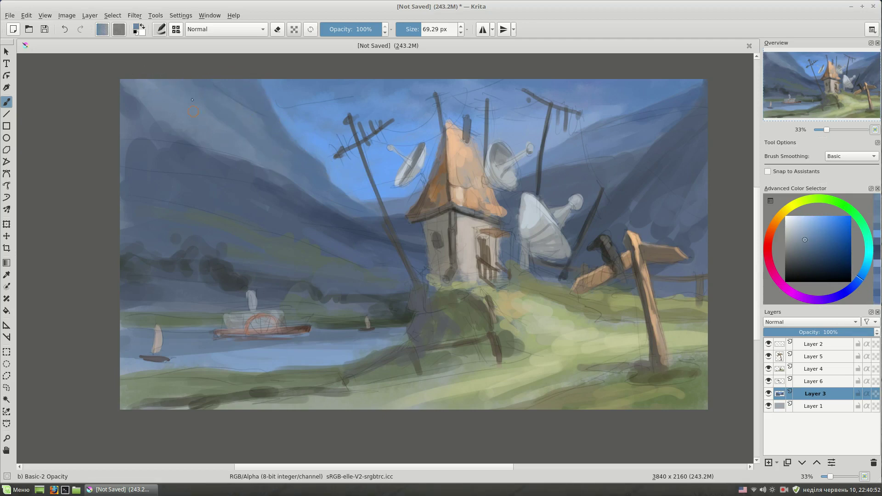
ctrl+click(215, 136)
ctrl+click(151, 97)
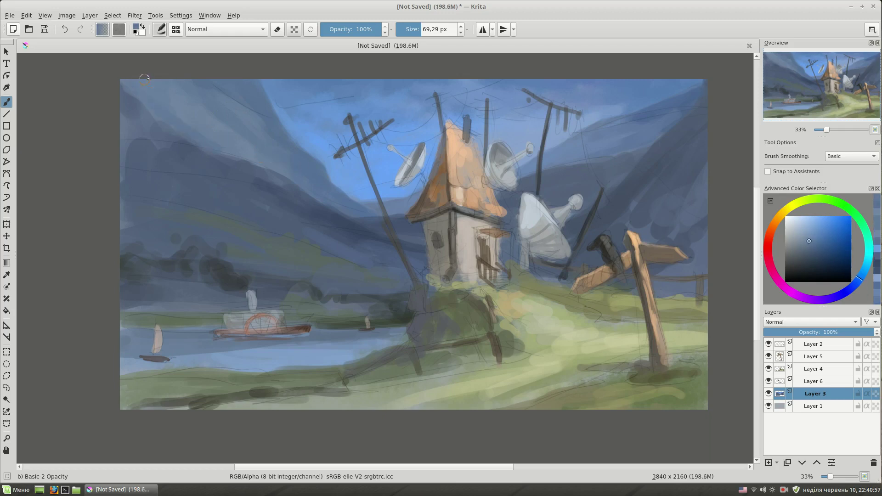
ctrl+click(201, 141)
drag(161, 124, 121, 93)
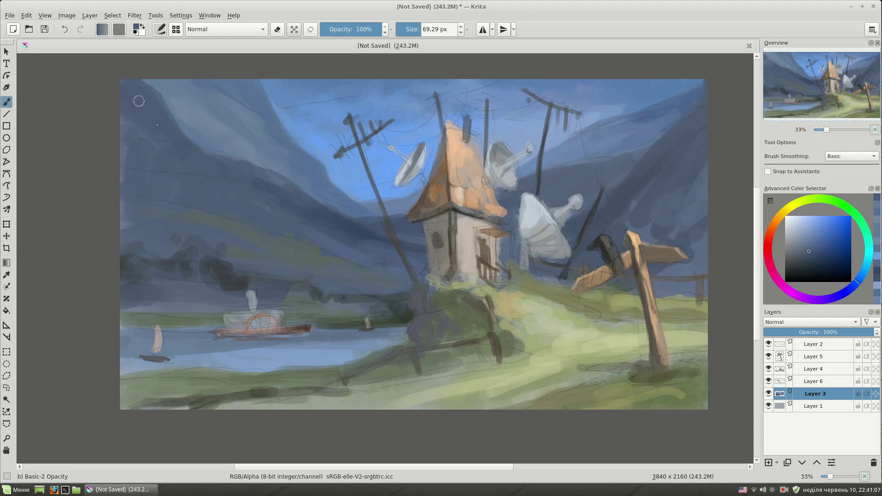
Darken the upper-right corner and right-hand sky with broad deep-blue strokes
ctrl+click(703, 98)
drag(703, 98, 673, 131)
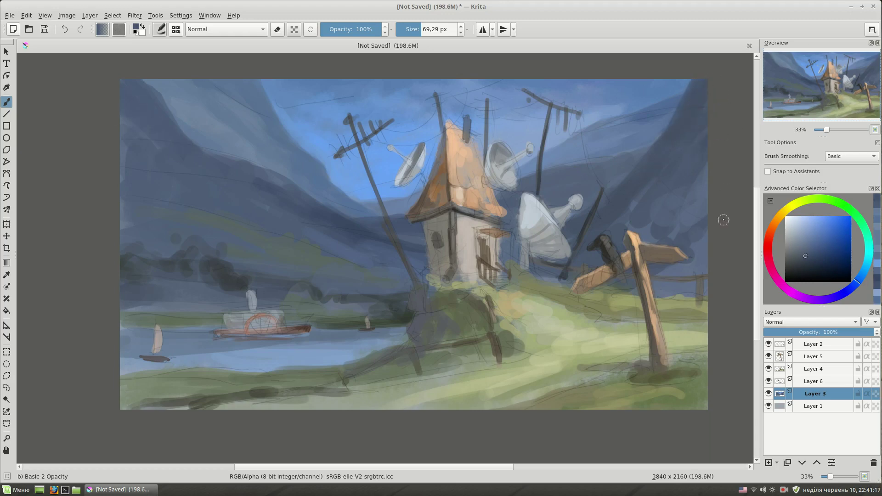
click(805, 265)
drag(705, 230, 635, 311)
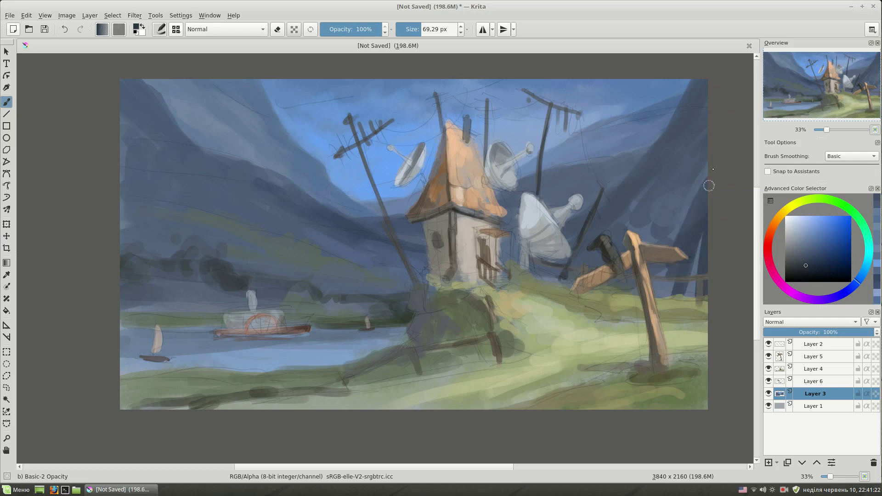
mouse_move(690, 257)
mouse_down()
mouse_move(625, 289)
mouse_move(542, 292)
mouse_move(662, 276)
mouse_up()
mouse_move(675, 221)
mouse_down()
mouse_move(693, 197)
mouse_move(597, 236)
mouse_move(692, 120)
mouse_up()
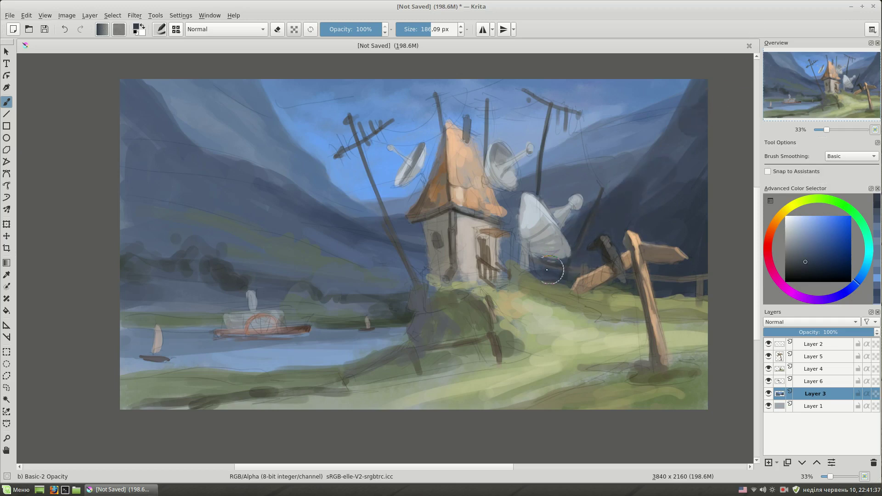
Shrink the brush with [ and adjust the colour's lightness with L and K
key(bracketleft)
key(l)
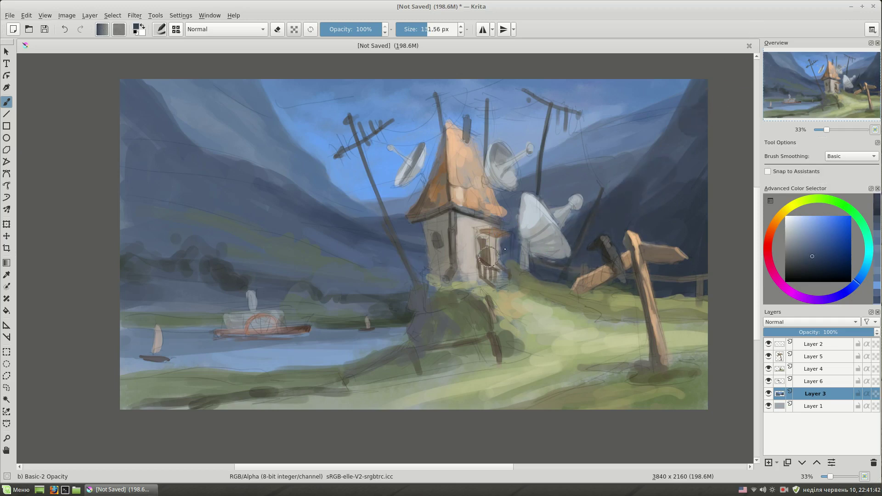
key(l)
key(bracketleft)
key(bracketleft)
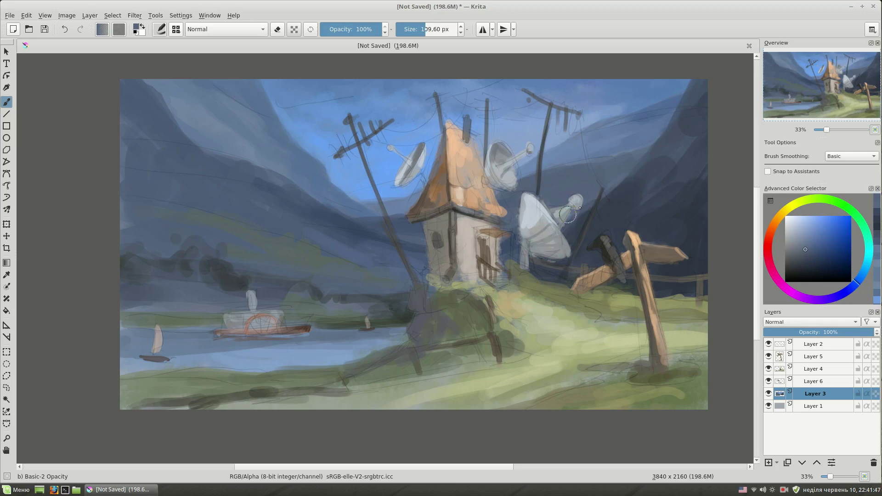
key(k)
key(bracketleft)
key(bracketleft)
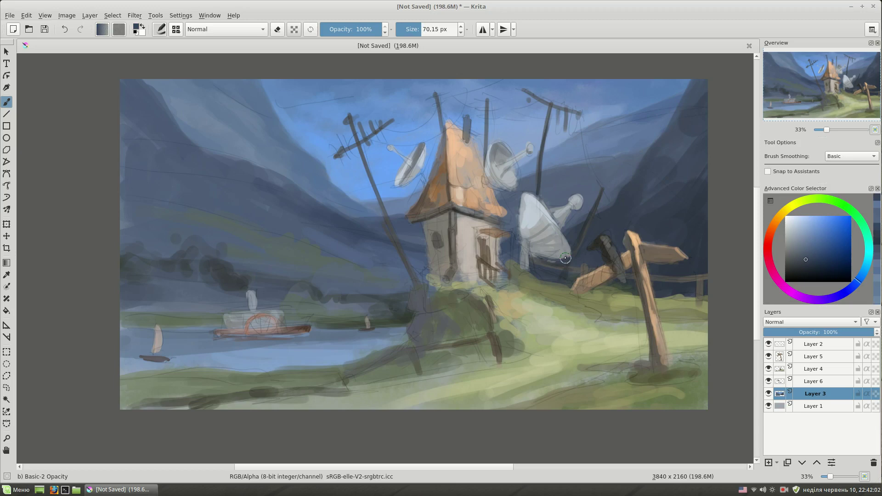
key(bracketleft)
Try a green stroke at the upper left, then undo it
ctrl+click(369, 170)
click(850, 210)
drag(202, 143, 156, 116)
key(ctrl+z)
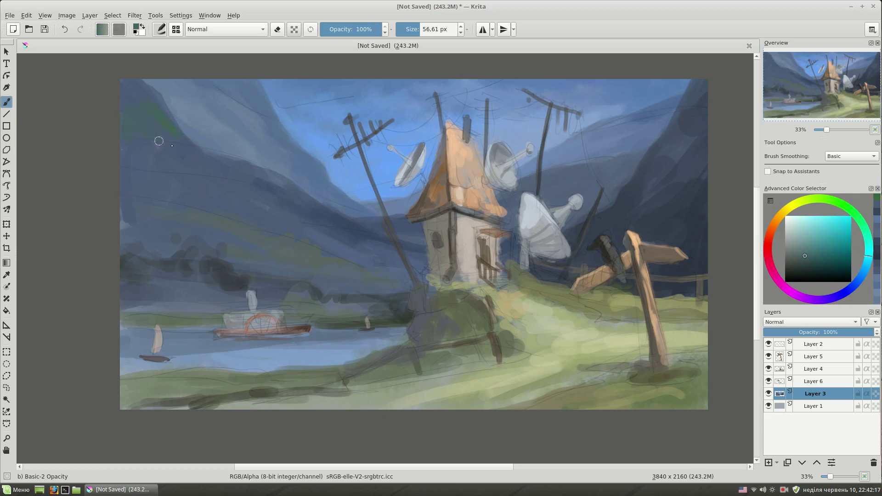
Shade the area left of the pole with sampled dark blue, undoing a stray stroke
ctrl+click(131, 123)
ctrl+click(244, 177)
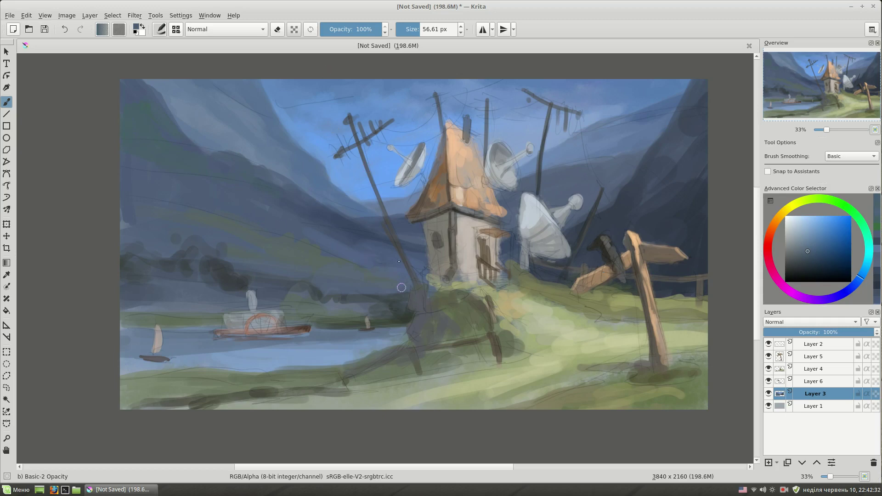
ctrl+click(409, 317)
drag(408, 299, 408, 262)
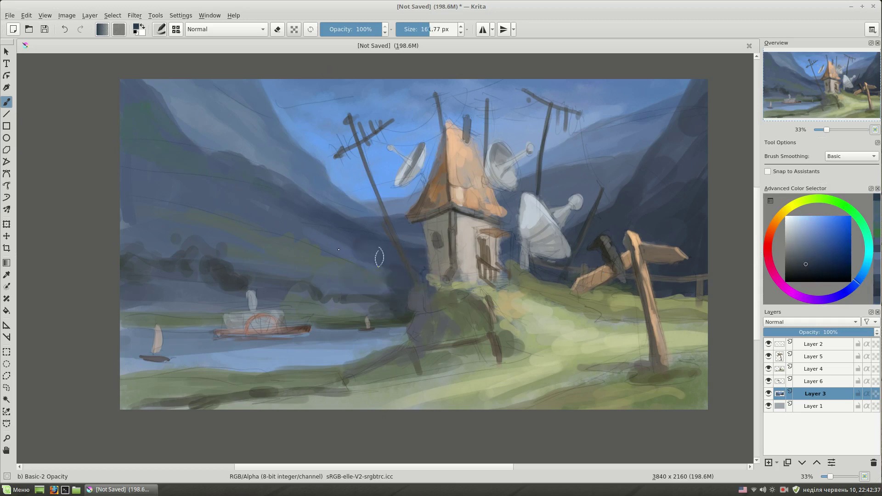
mouse_move(285, 264)
mouse_down()
mouse_move(397, 284)
mouse_move(367, 283)
mouse_up()
drag(407, 250, 429, 254)
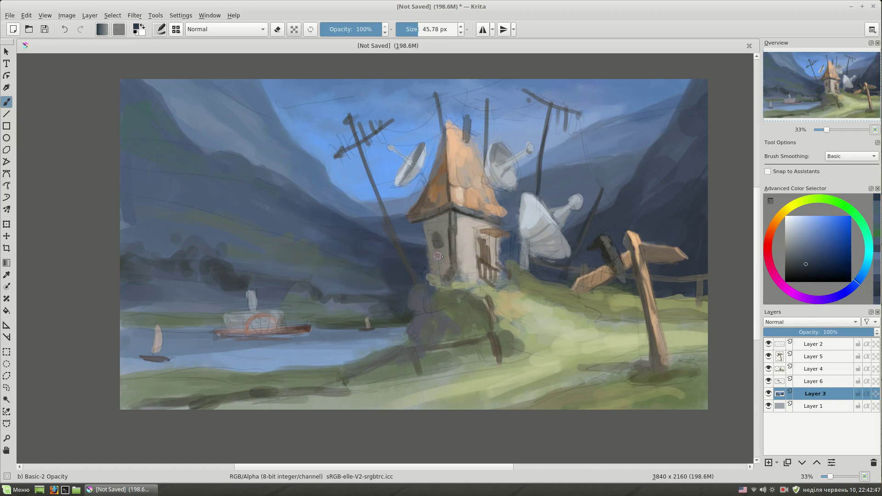
drag(564, 227, 612, 261)
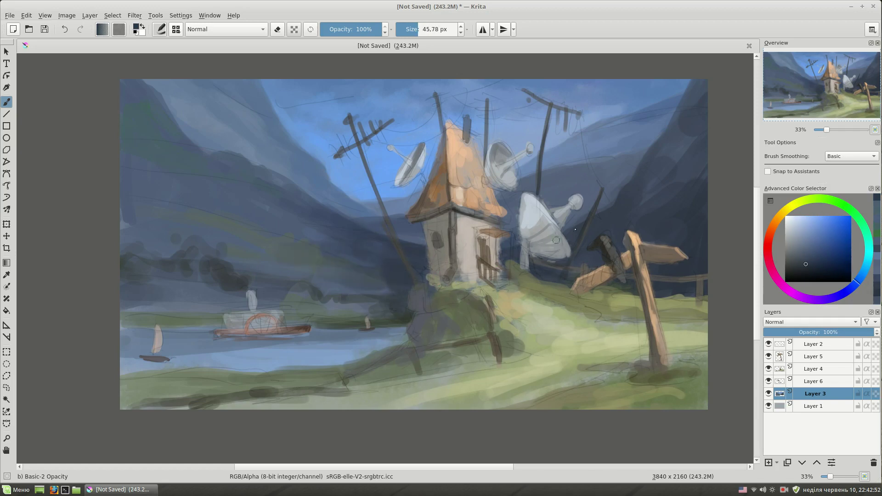
key(ctrl+z)
Sample a new colour and switch to painting on Layer 4
ctrl+click(518, 202)
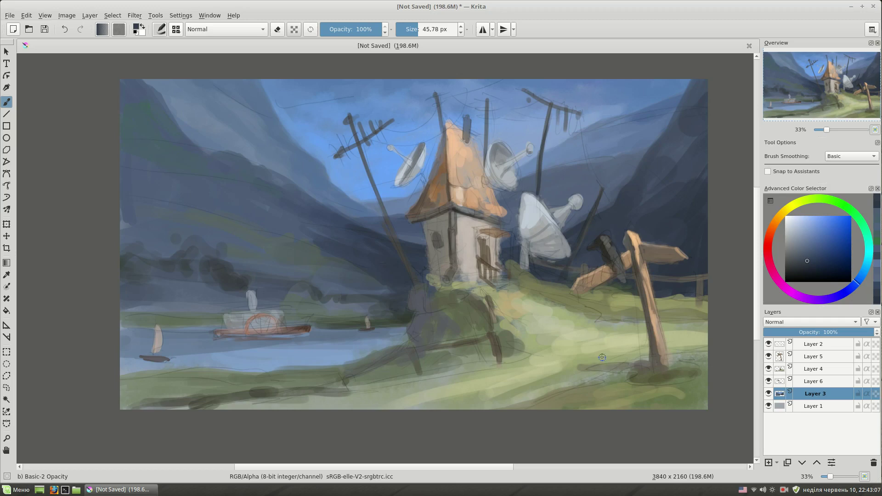
click(813, 368)
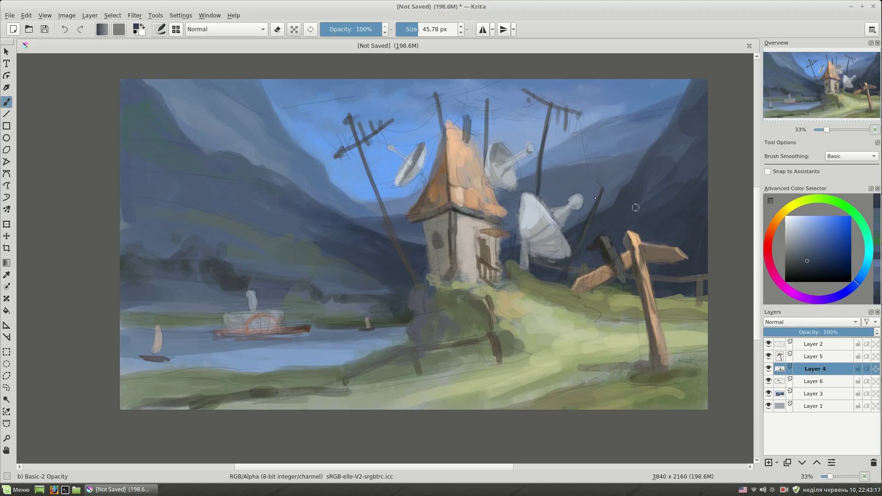
key(e)
key(e)
Turn off the eraser, dab light yellow on the hillside, and add small dark strokes
ctrl+click(462, 285)
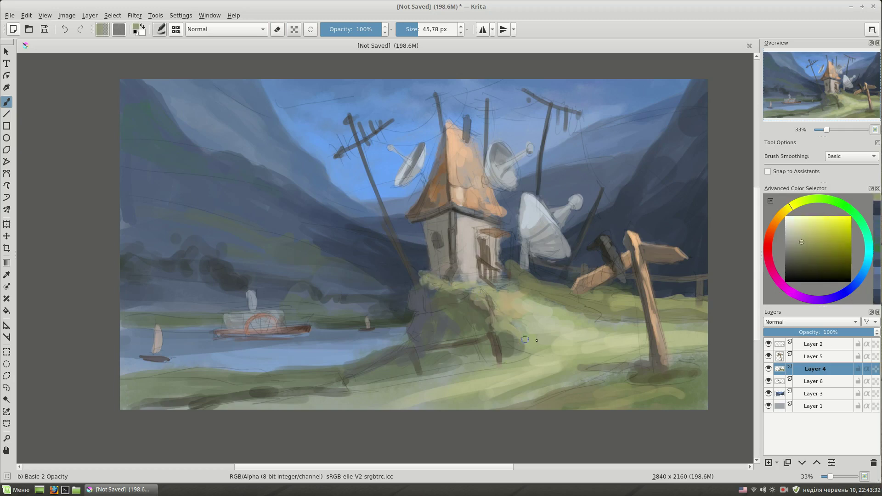
click(806, 231)
drag(500, 298, 514, 309)
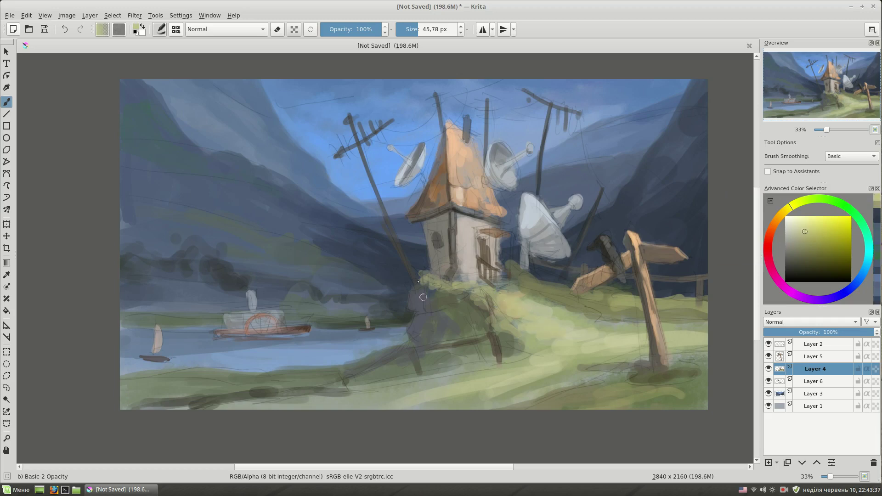
ctrl+click(446, 329)
mouse_move(416, 289)
mouse_down()
mouse_move(409, 303)
mouse_move(453, 310)
mouse_move(492, 335)
mouse_move(448, 320)
mouse_move(501, 340)
mouse_move(409, 372)
mouse_up()
ctrl+click(428, 292)
ctrl+click(446, 298)
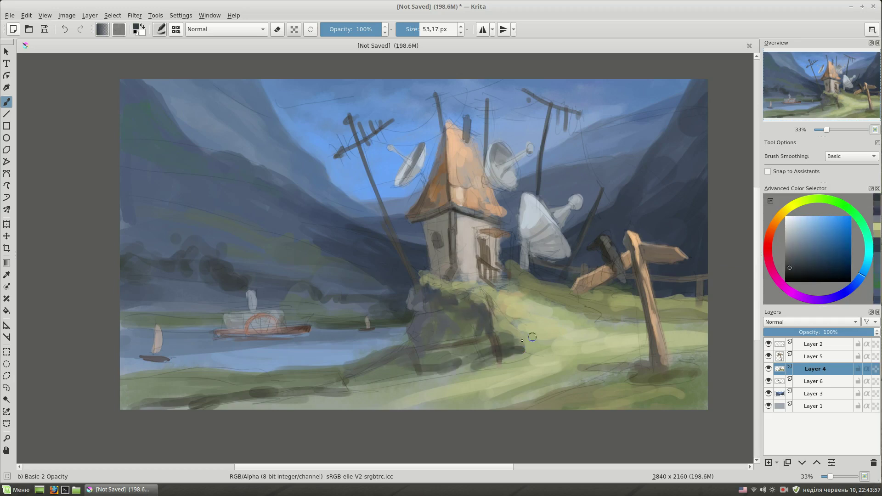
ctrl+click(507, 356)
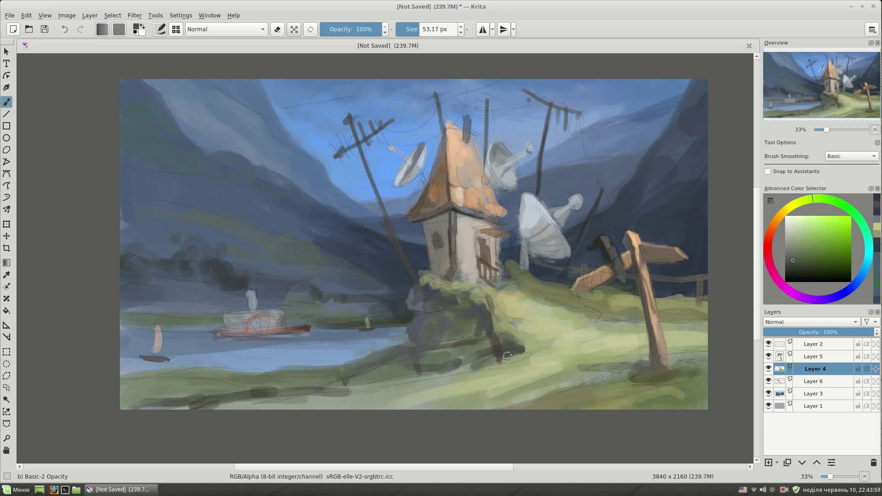
Paint yellow-green light across the hill and dark grey-green shadows below the house
ctrl+click(520, 289)
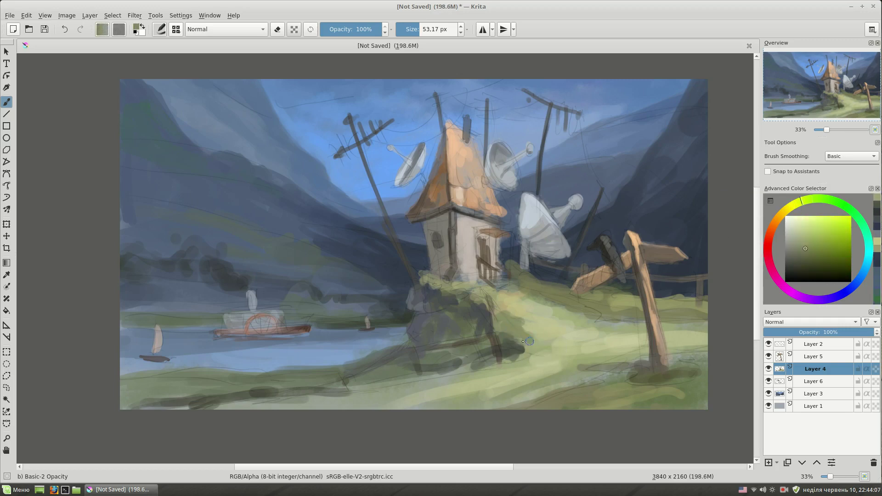
drag(526, 337, 432, 384)
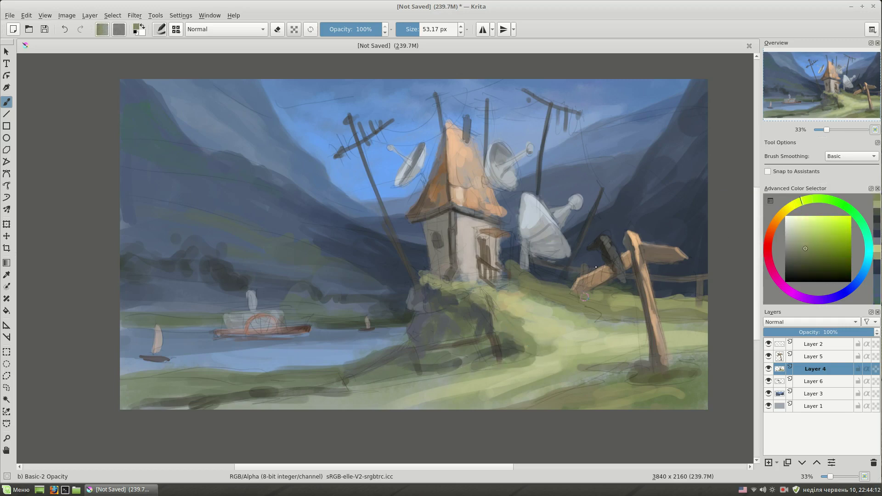
ctrl+click(421, 324)
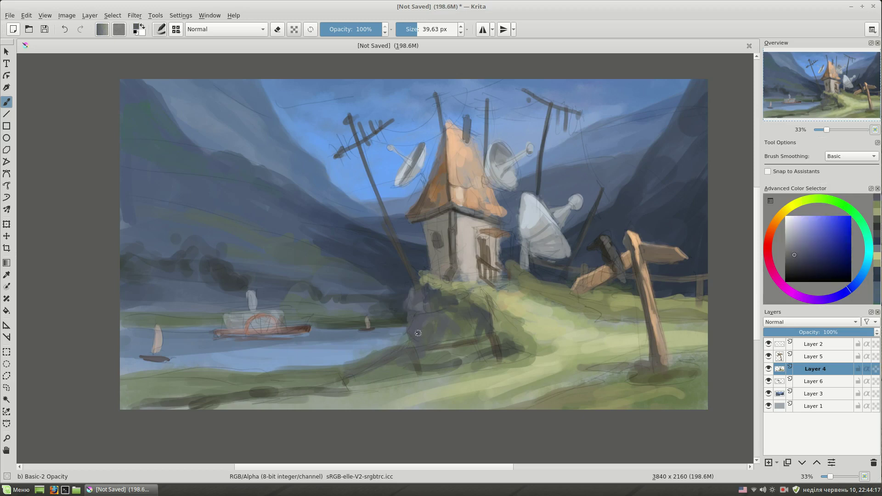
drag(418, 333, 363, 389)
ctrl+click(475, 394)
drag(462, 363, 480, 358)
Add a light yellow-green stroke at the lower left and more hillside strokes
ctrl+click(320, 362)
click(806, 199)
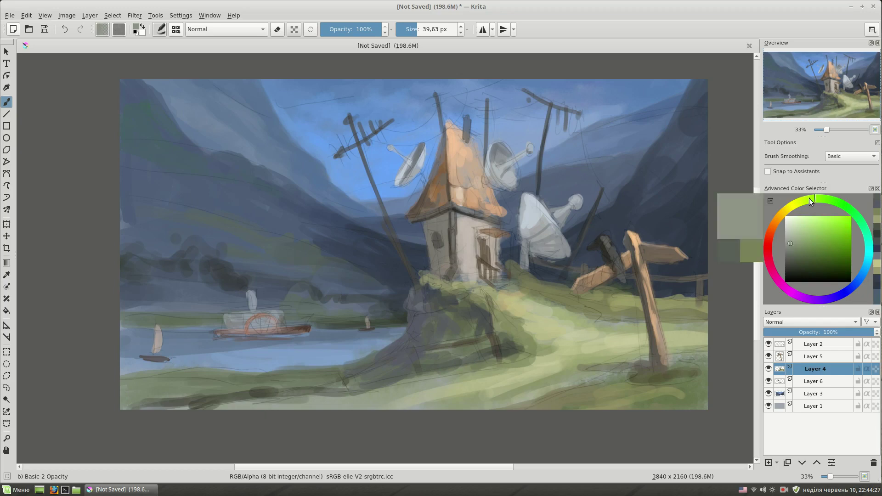
drag(322, 386, 197, 384)
key(bracketright)
ctrl+click(524, 335)
drag(556, 342, 535, 349)
ctrl+click(598, 324)
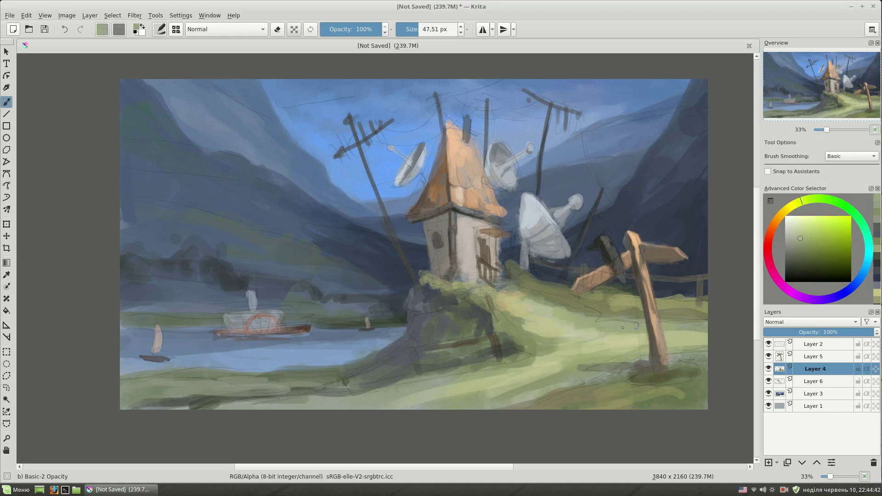